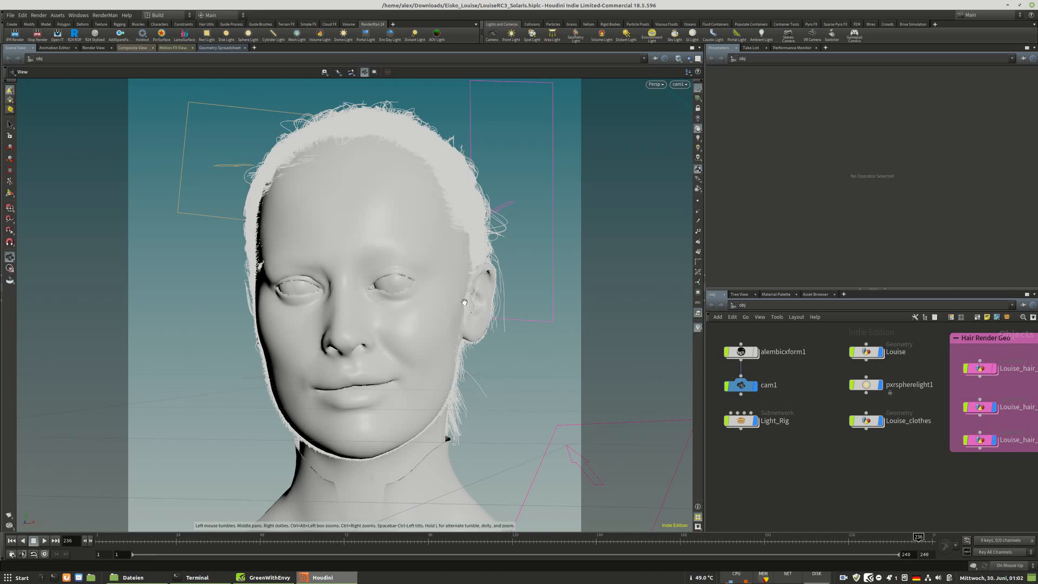
Examine the hair, eyebrows and fine forehead fuzz on the head model up close from the front and side.
{"action": "left_click_drag", "start_coordinate": [498, 288], "coordinate": [507, 320]}
{"action": "right_click_drag", "start_coordinate": [507, 320], "coordinate": [623, 203]}
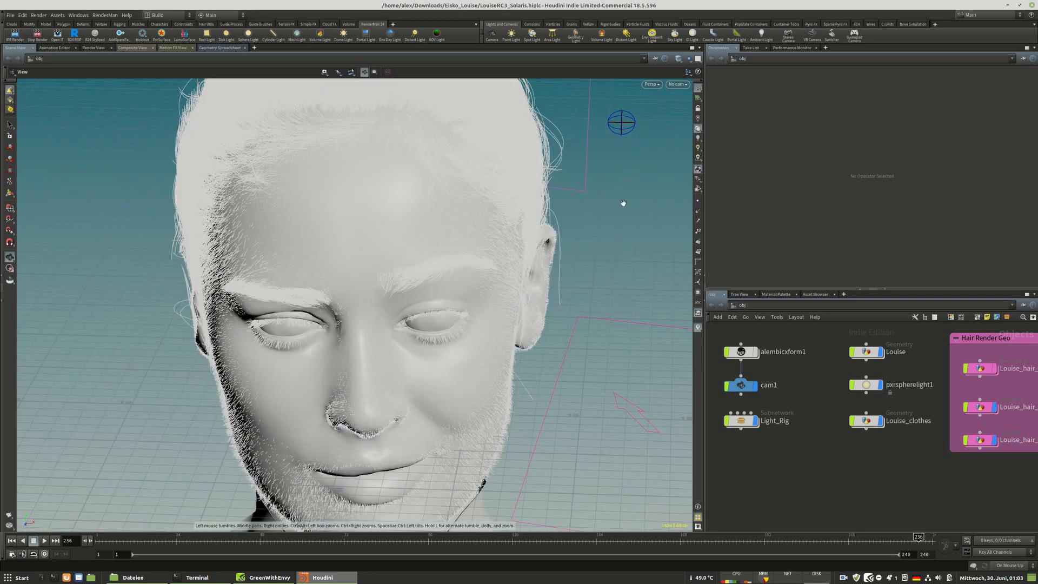
{"action": "left_click_drag", "start_coordinate": [558, 358], "coordinate": [415, 327]}
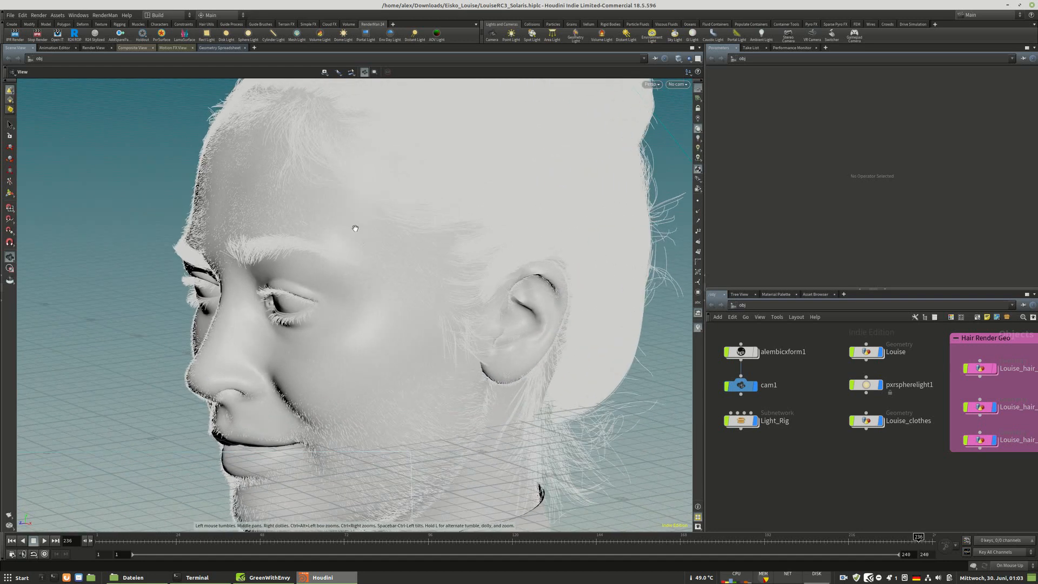
{"action": "middle_click_drag", "start_coordinate": [351, 217], "coordinate": [333, 334]}
{"action": "right_click_drag", "start_coordinate": [292, 275], "coordinate": [426, 255]}
{"action": "left_click_drag", "start_coordinate": [426, 258], "coordinate": [188, 322]}
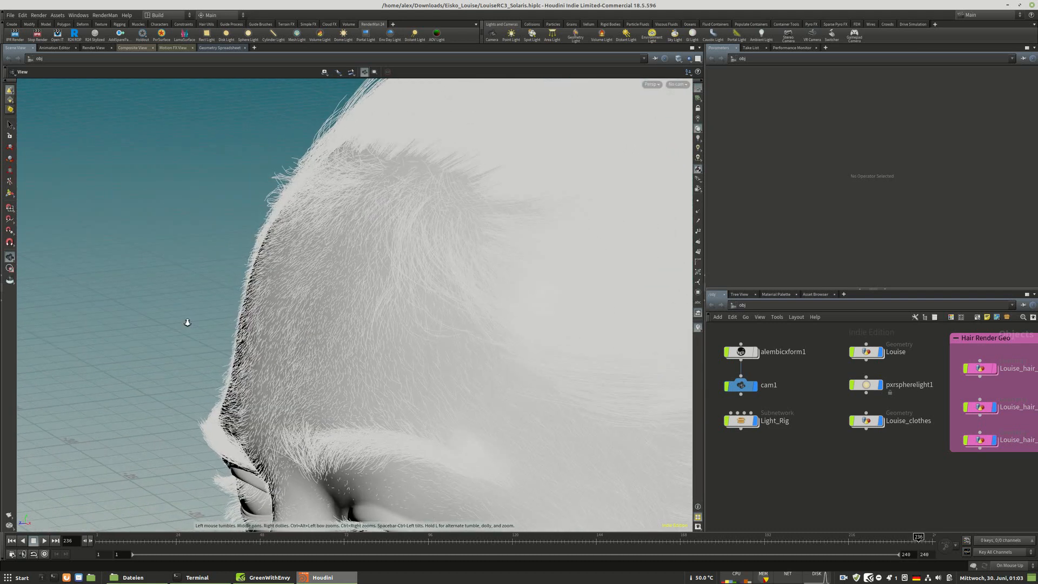
Switch to GreenWithEnvy, check the graphics card's name and total memory, and return to Houdini.
{"action": "left_click", "coordinate": [269, 577]}
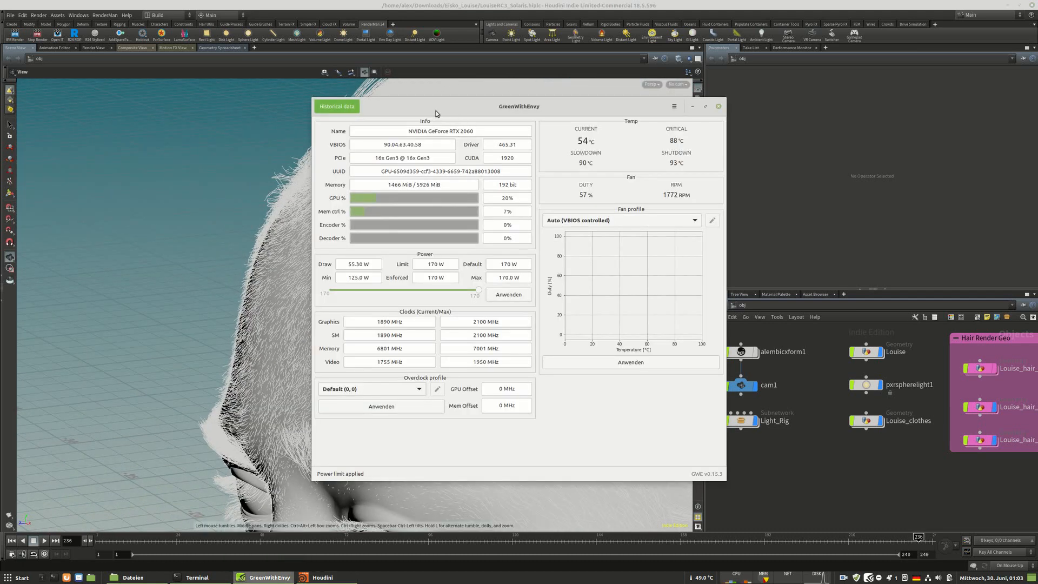
{"action": "left_click_drag", "start_coordinate": [435, 113], "coordinate": [347, 110]}
{"action": "left_click_drag", "start_coordinate": [637, 478], "coordinate": [699, 476]}
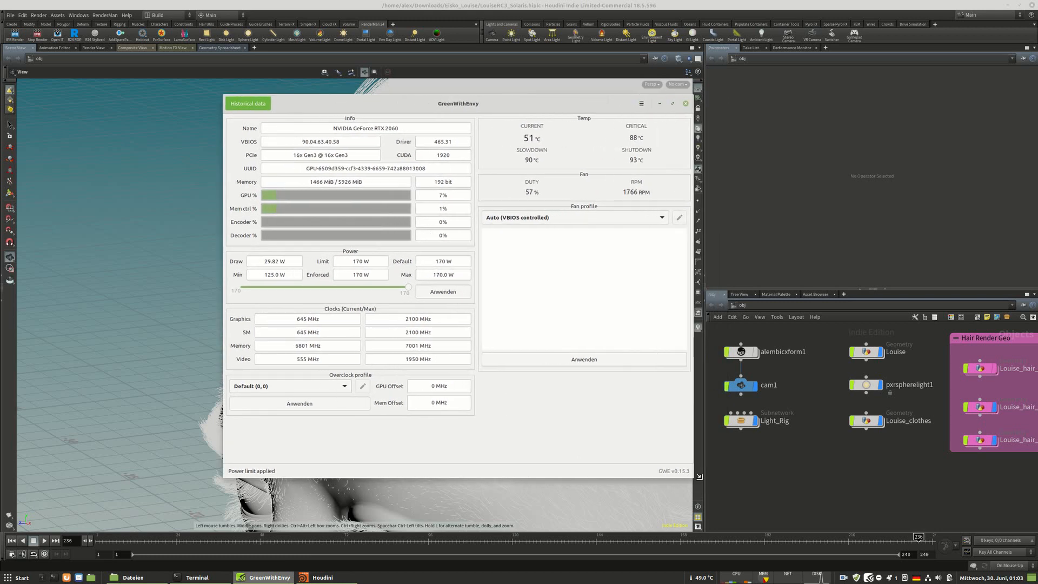
{"action": "left_click_drag", "start_coordinate": [340, 182], "coordinate": [349, 222]}
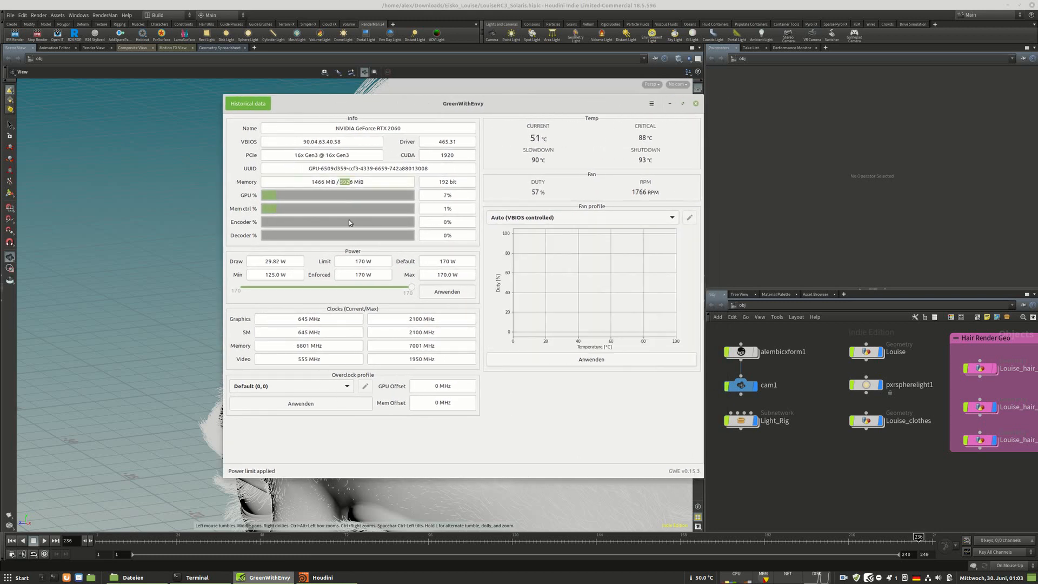
{"action": "left_click_drag", "start_coordinate": [331, 129], "coordinate": [404, 129]}
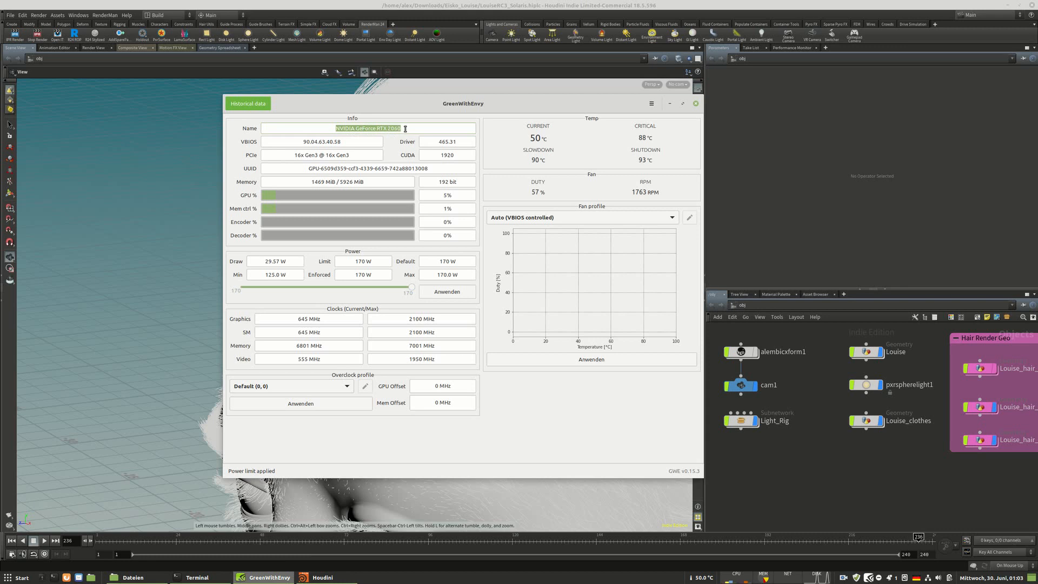
{"action": "left_click", "coordinate": [420, 132]}
{"action": "left_click_drag", "start_coordinate": [369, 182], "coordinate": [341, 183]}
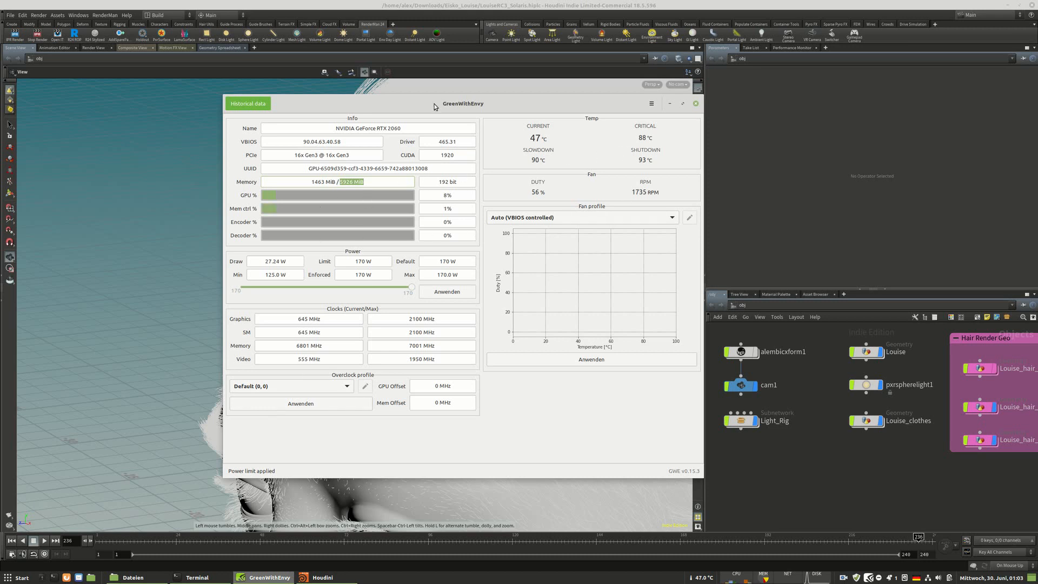
{"action": "left_click_drag", "start_coordinate": [433, 107], "coordinate": [444, 136]}
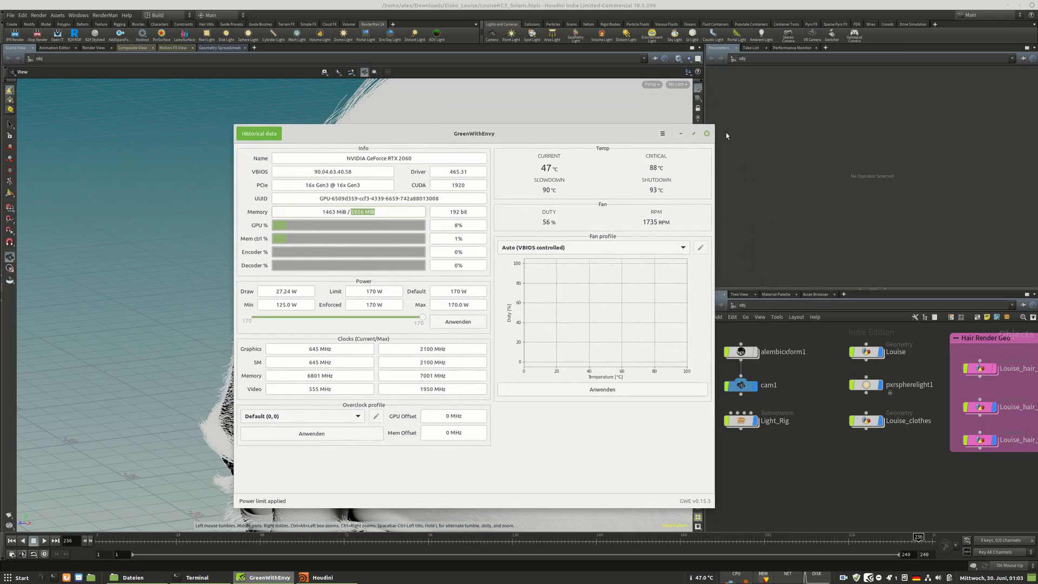
{"action": "left_click", "coordinate": [681, 134]}
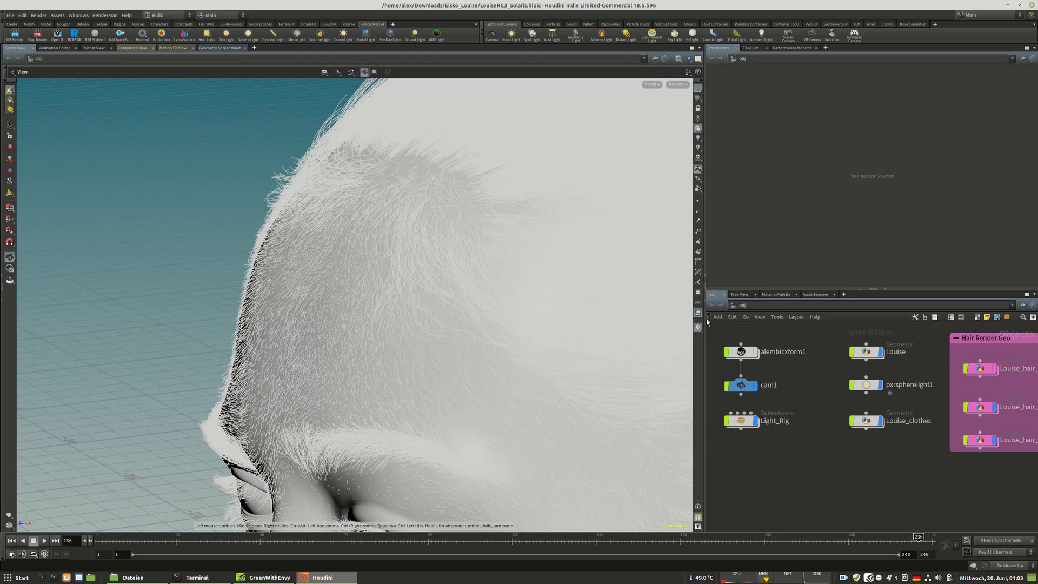
Widen the parameter and network panes and switch the desktop layout to Renderman.
{"action": "left_click_drag", "start_coordinate": [706, 322], "coordinate": [655, 316]}
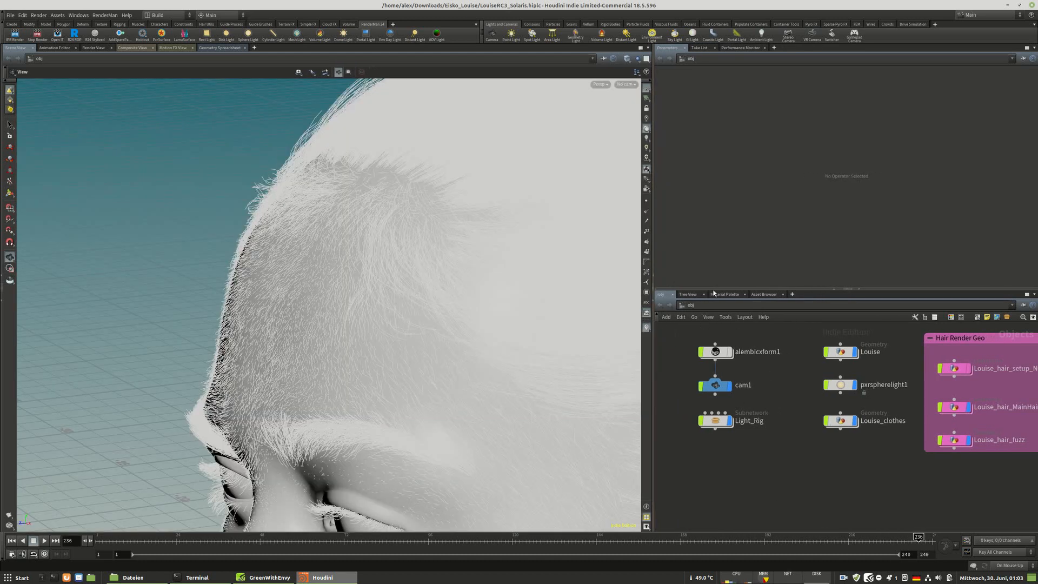
{"action": "left_click", "coordinate": [181, 18]}
{"action": "left_click", "coordinate": [174, 90]}
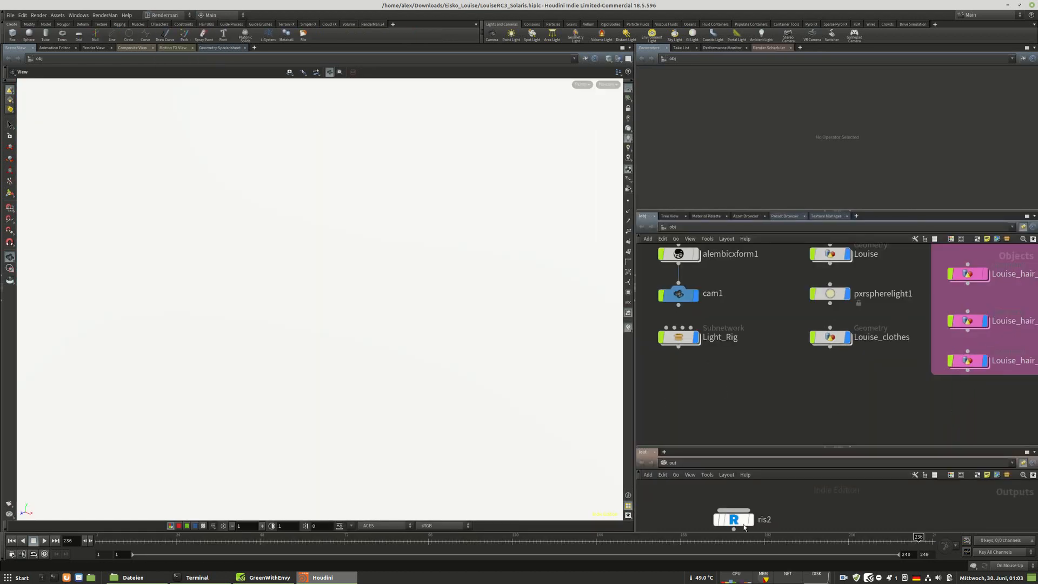
Check the Texture Memory limit in the ris2 node's render settings, enlarging the parameter area to read it.
{"action": "left_click_drag", "start_coordinate": [744, 502], "coordinate": [789, 504]}
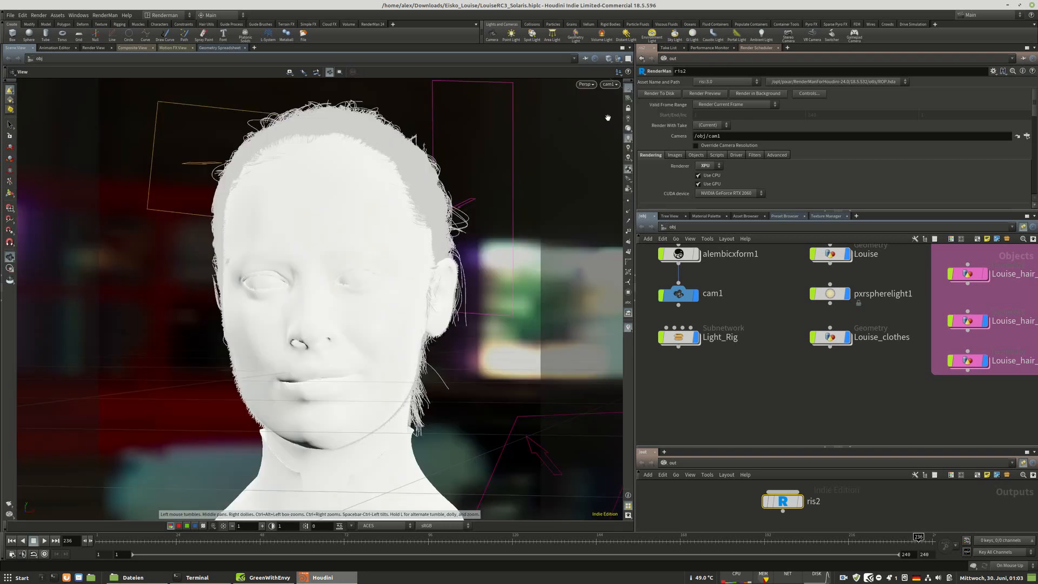
{"action": "scroll", "coordinate": [786, 177], "scroll_direction": "down", "scroll_amount": 2}
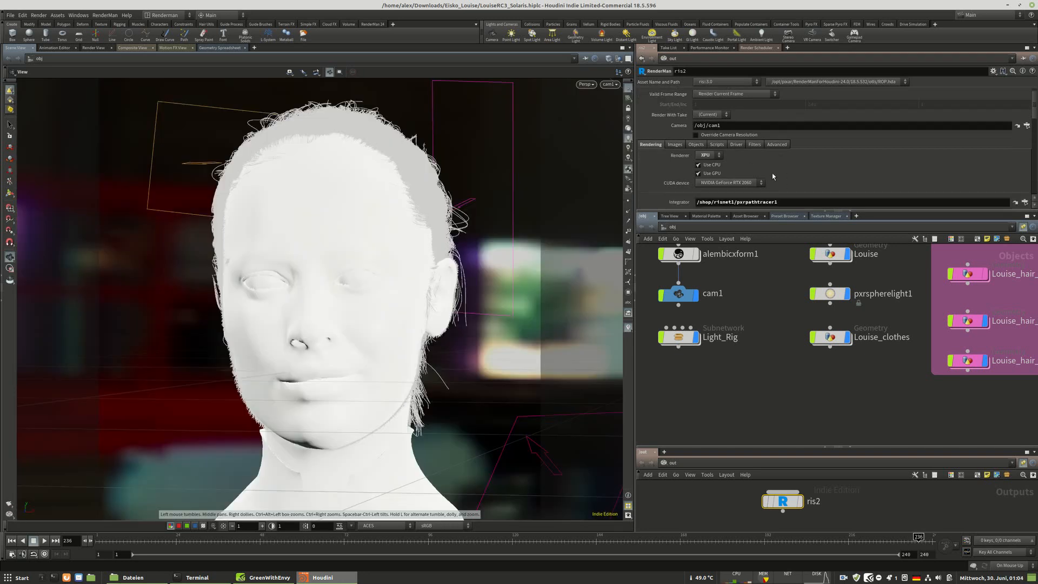
{"action": "left_click_drag", "start_coordinate": [701, 220], "coordinate": [701, 312]}
{"action": "left_click", "coordinate": [699, 229]}
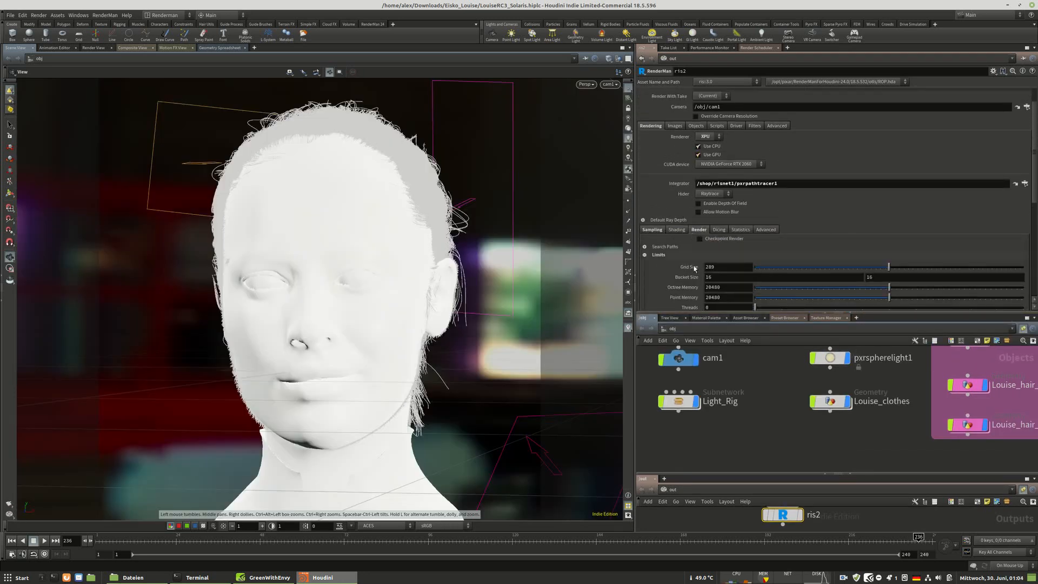
{"action": "scroll", "coordinate": [695, 253], "scroll_direction": "down", "scroll_amount": 4}
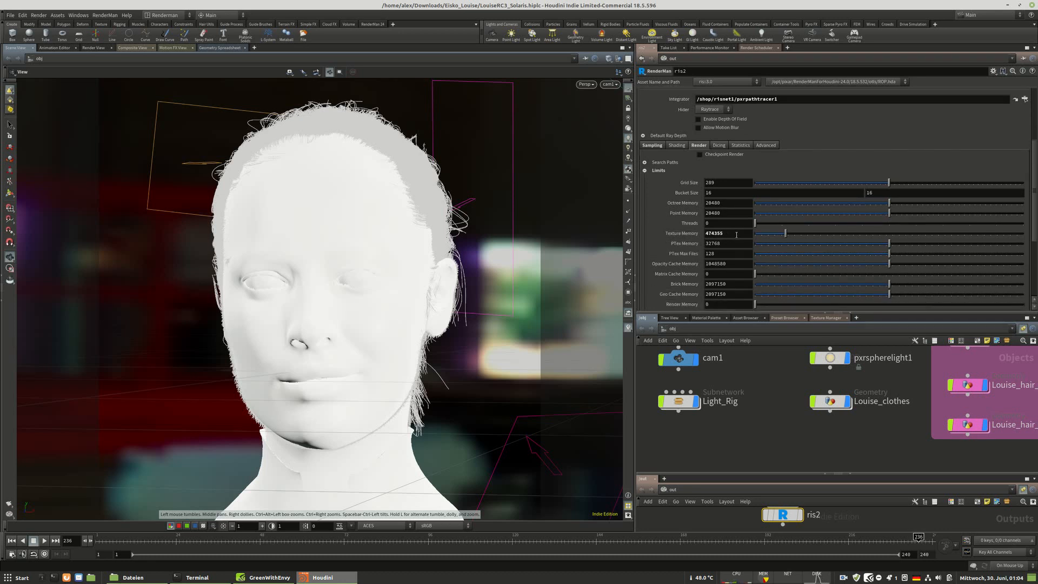
{"action": "left_click", "coordinate": [699, 234]}
{"action": "left_click_drag", "start_coordinate": [700, 235], "coordinate": [683, 234]}
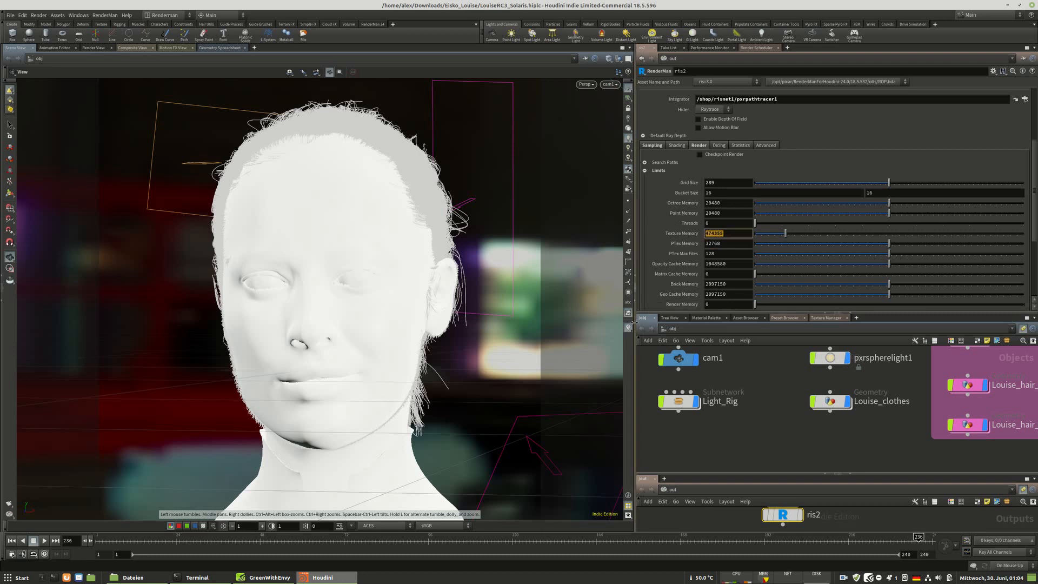
Look at the XPU-optimize resample nodes inside Louise_hair_MainHair and return to the full object network.
{"action": "left_click_drag", "start_coordinate": [635, 323], "coordinate": [637, 322]}
{"action": "middle_click_drag", "start_coordinate": [834, 441], "coordinate": [719, 445]}
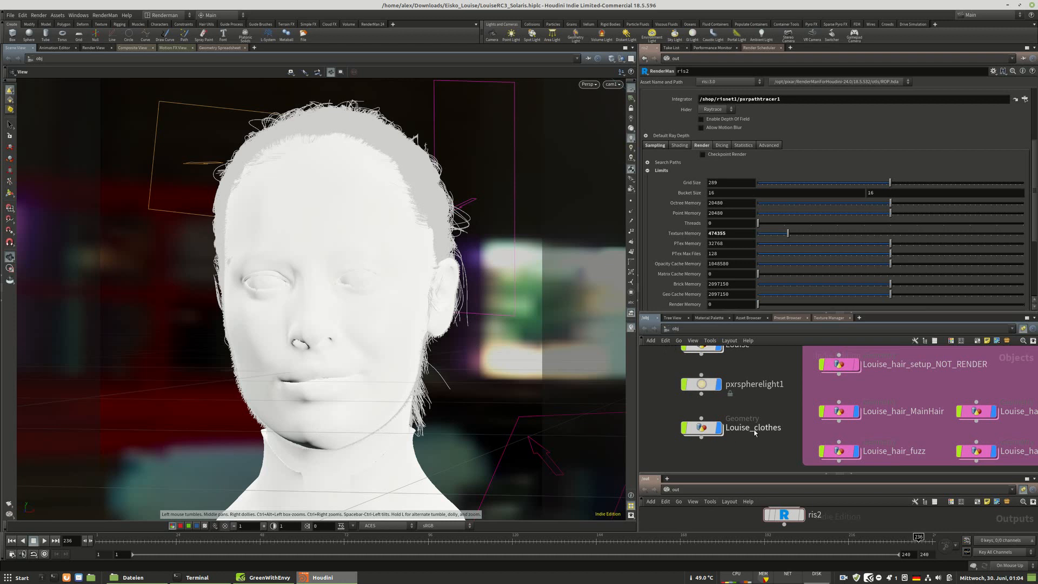
{"action": "middle_click_drag", "start_coordinate": [876, 425], "coordinate": [759, 426]}
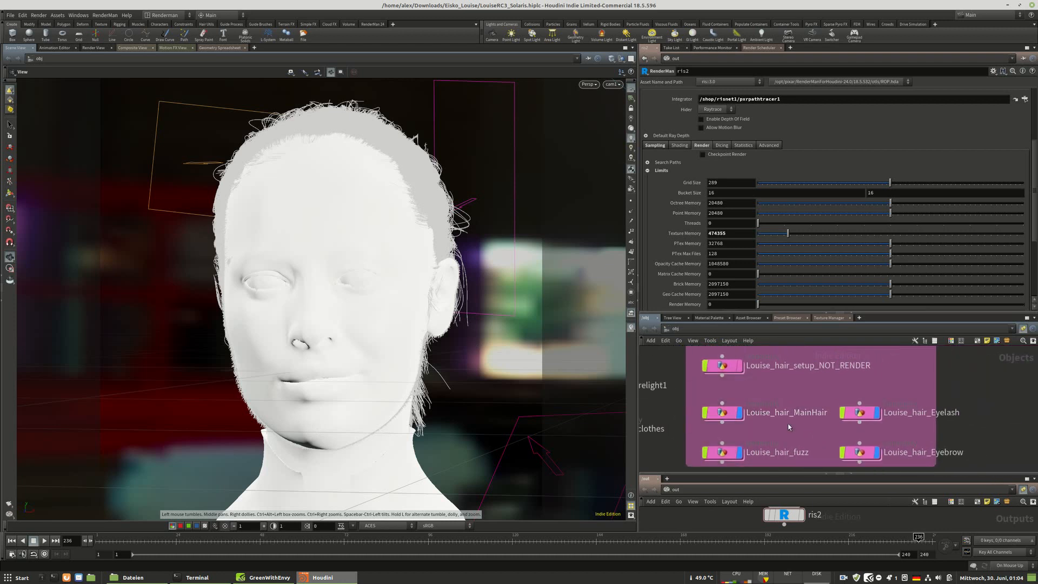
{"action": "double_click", "coordinate": [714, 415]}
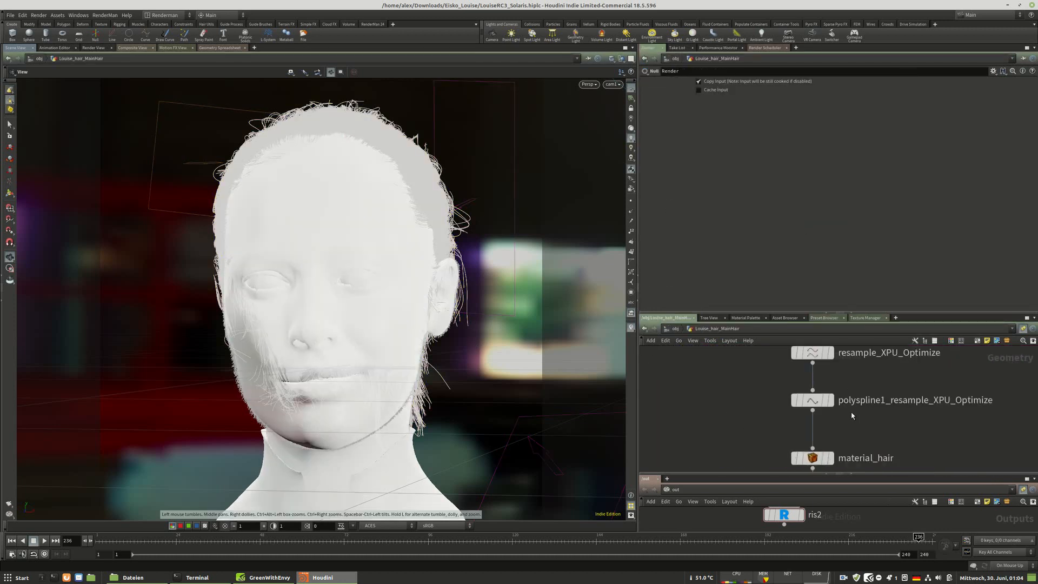
{"action": "middle_click_drag", "start_coordinate": [852, 376], "coordinate": [787, 403]}
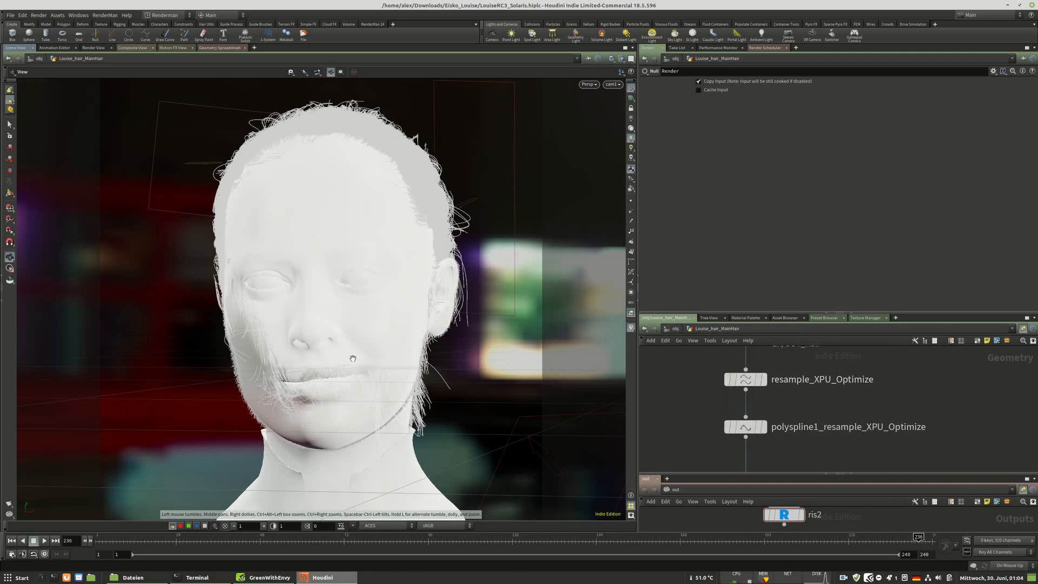
{"action": "left_click", "coordinate": [675, 328]}
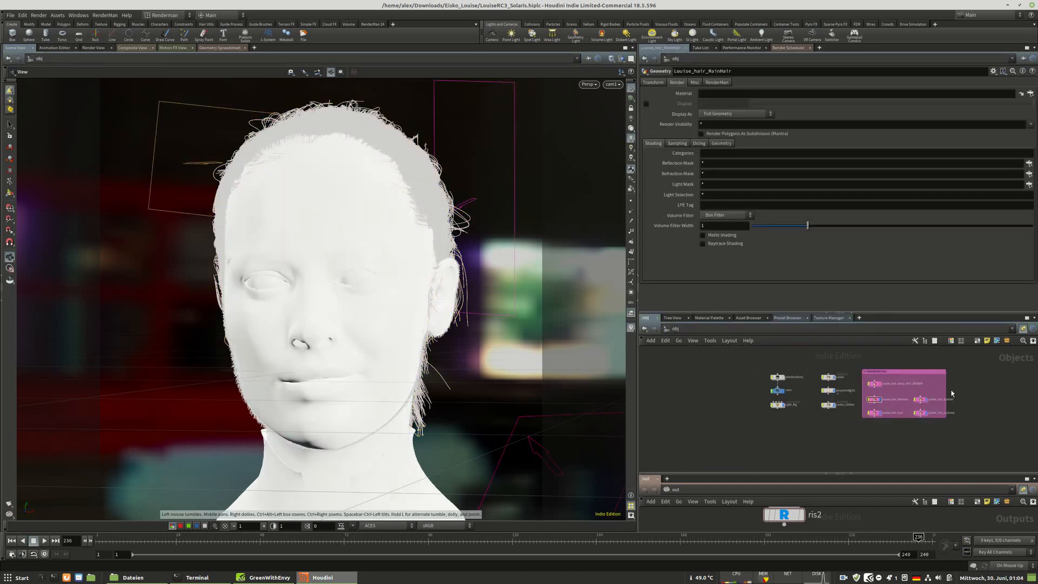
{"action": "key", "text": "h"}
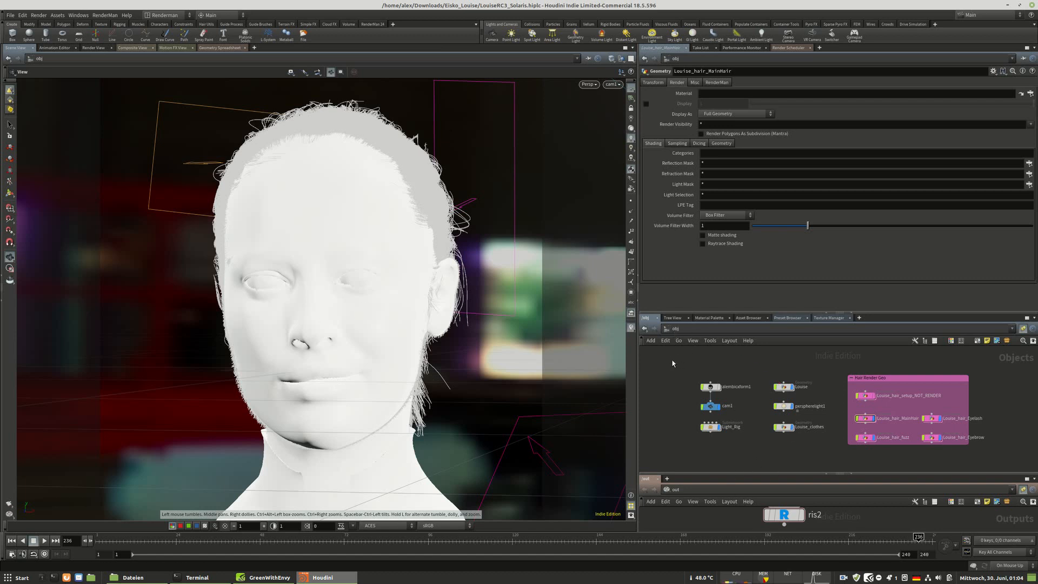
{"action": "left_click_drag", "start_coordinate": [664, 359], "coordinate": [1003, 454]}
{"action": "left_click", "coordinate": [699, 385]}
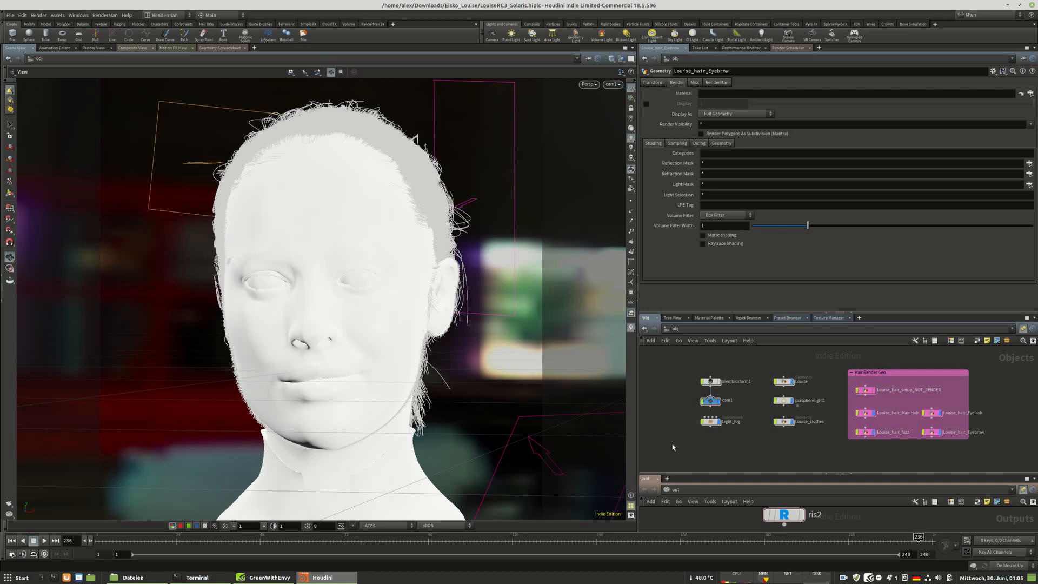
{"action": "middle_click_drag", "start_coordinate": [701, 449], "coordinate": [707, 452]}
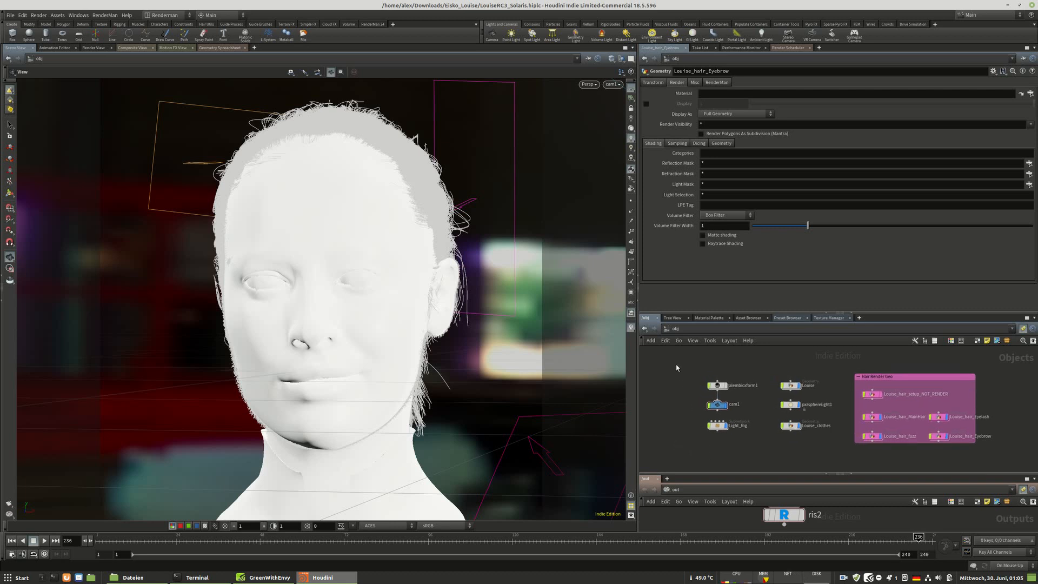
{"action": "left_click_drag", "start_coordinate": [681, 366], "coordinate": [1007, 447]}
{"action": "left_click", "coordinate": [854, 458]}
{"action": "middle_click_drag", "start_coordinate": [763, 450], "coordinate": [764, 456]}
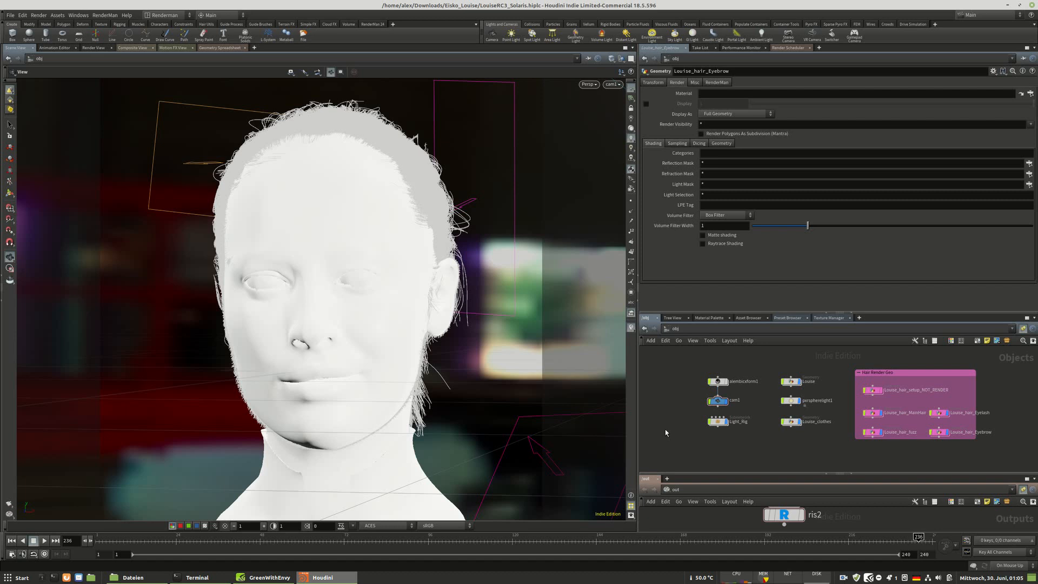
{"action": "middle_click_drag", "start_coordinate": [726, 443], "coordinate": [729, 446]}
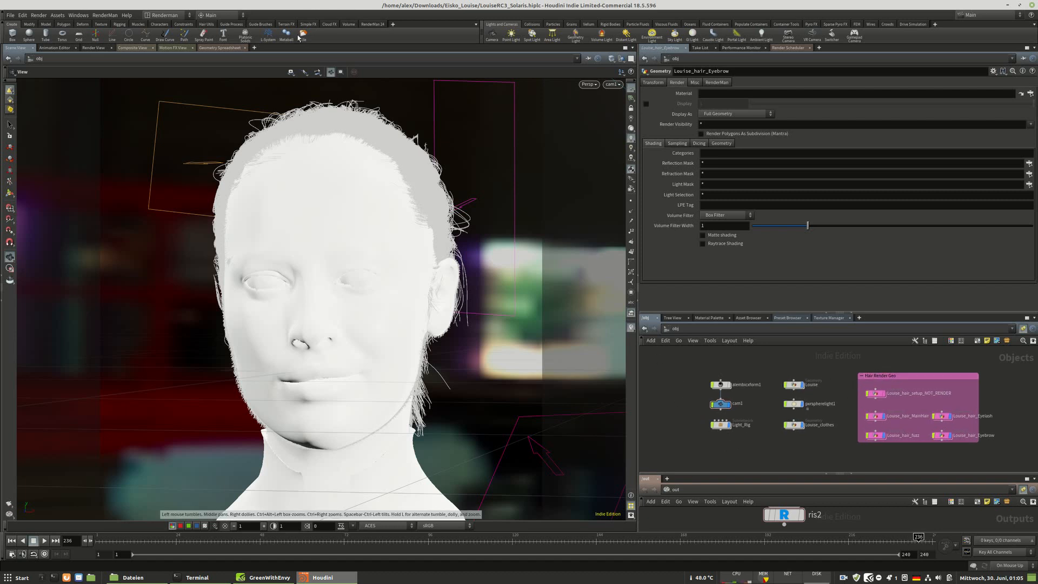
Show the RenderMan shelf tools and check the graphics card's used memory in GreenWithEnvy.
{"action": "left_click", "coordinate": [372, 25]}
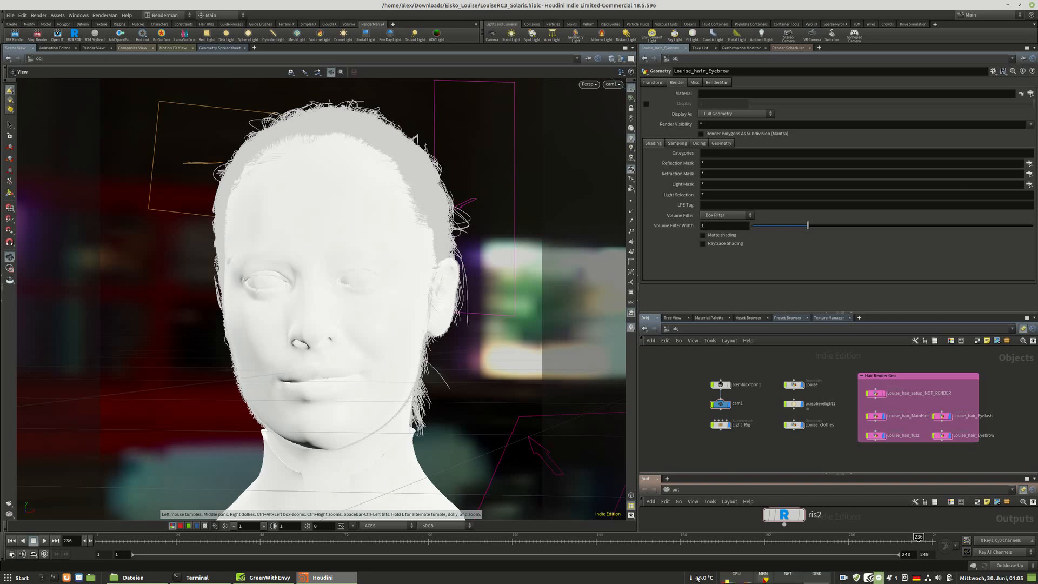
{"action": "left_click", "coordinate": [265, 578]}
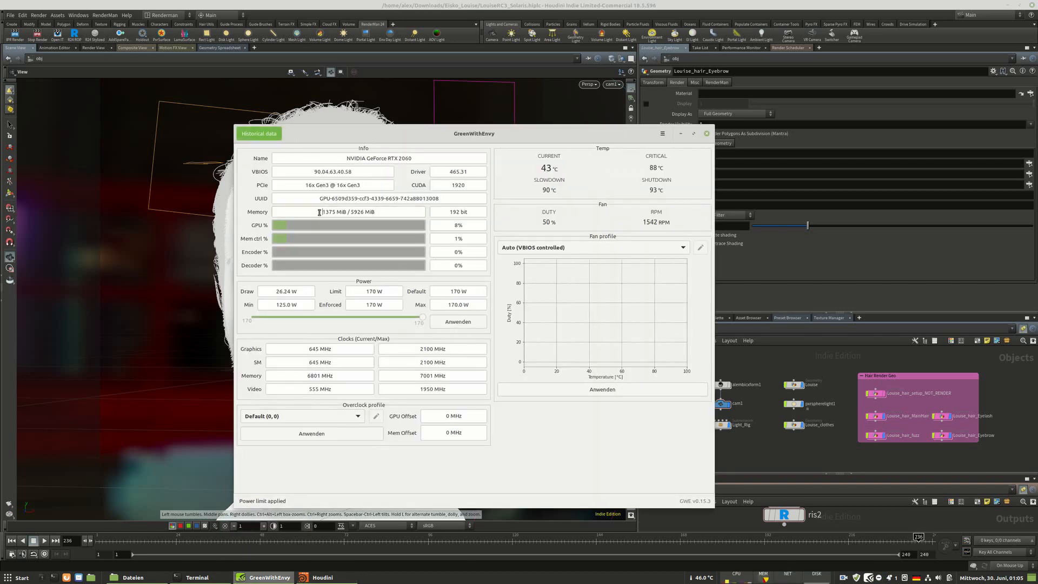
{"action": "left_click_drag", "start_coordinate": [321, 212], "coordinate": [335, 212]}
{"action": "left_click", "coordinate": [680, 133]}
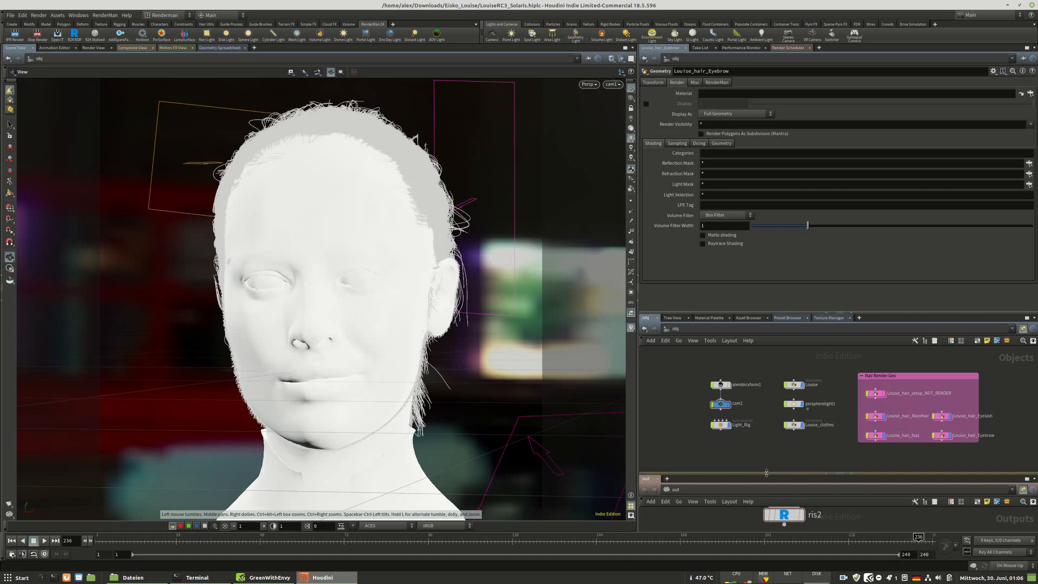
Check the maximum and minimum samples in the ris2 node's sampling settings, giving the output network more room.
{"action": "left_click_drag", "start_coordinate": [769, 472], "coordinate": [769, 455]}
{"action": "left_click", "coordinate": [797, 511]}
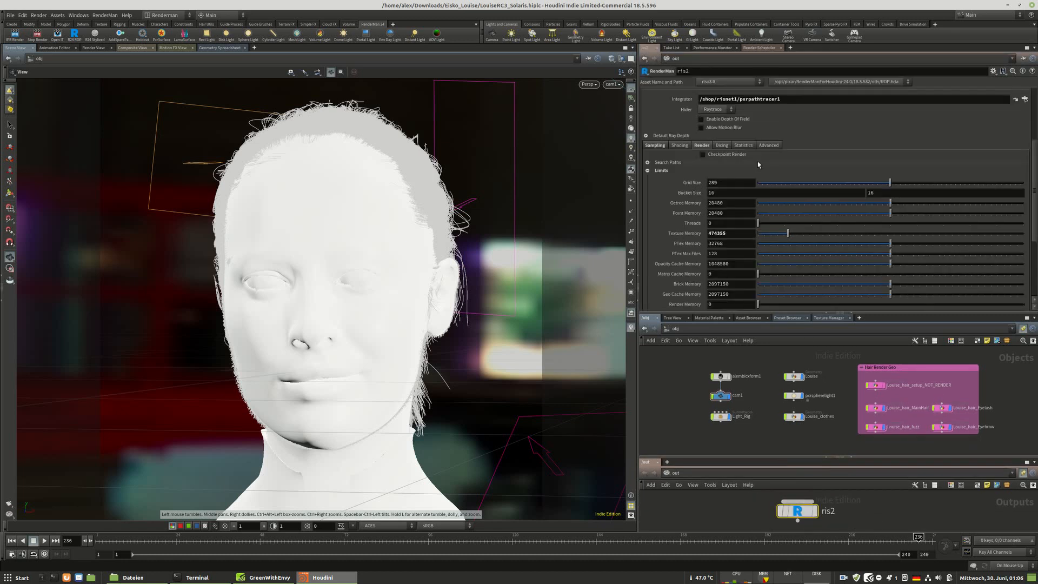
{"action": "left_click", "coordinate": [680, 146]}
{"action": "double_click", "coordinate": [722, 243]}
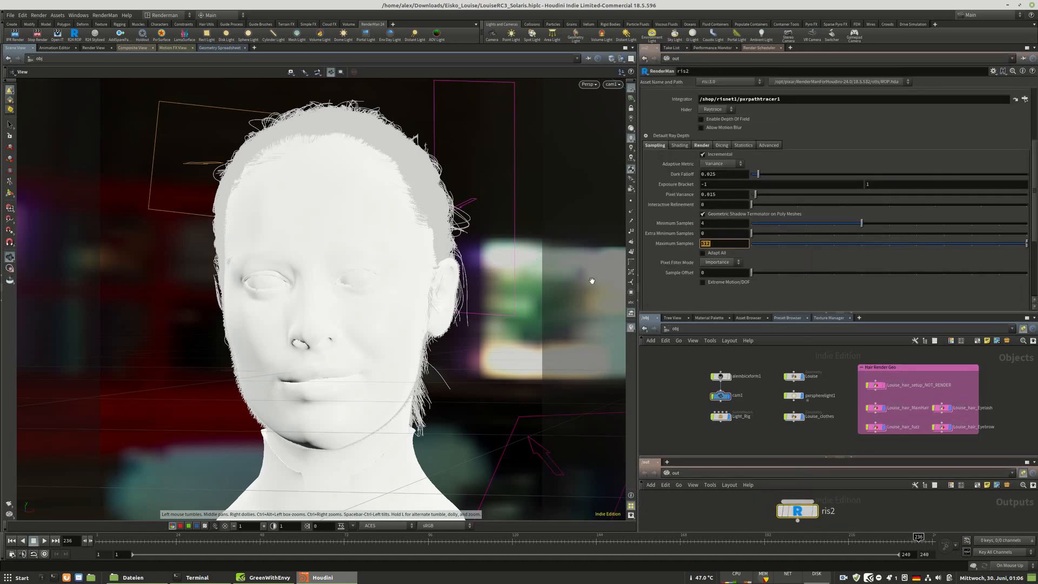
{"action": "scroll", "coordinate": [734, 238], "scroll_direction": "up", "scroll_amount": 3}
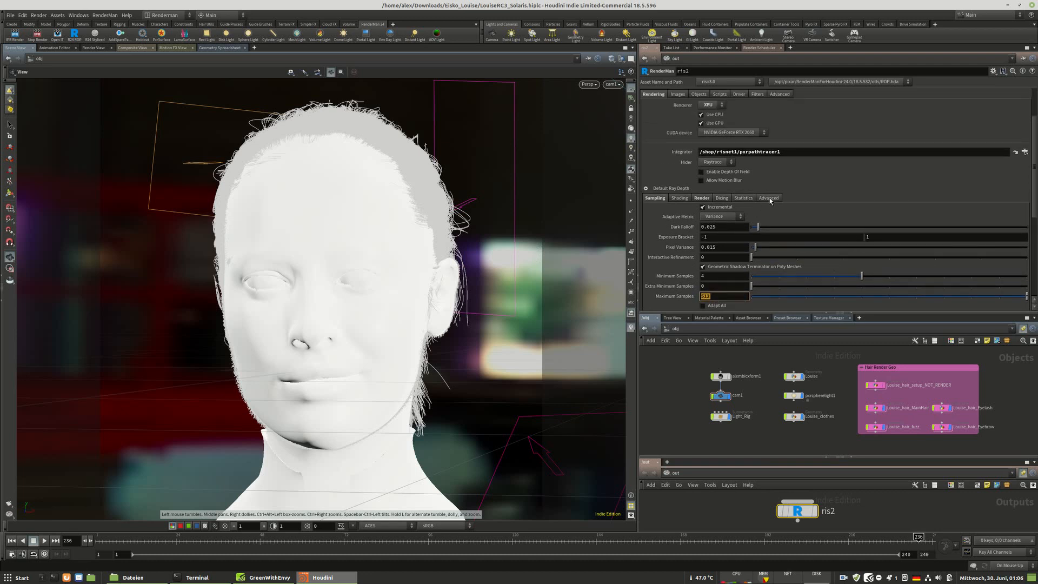
{"action": "double_click", "coordinate": [702, 277]}
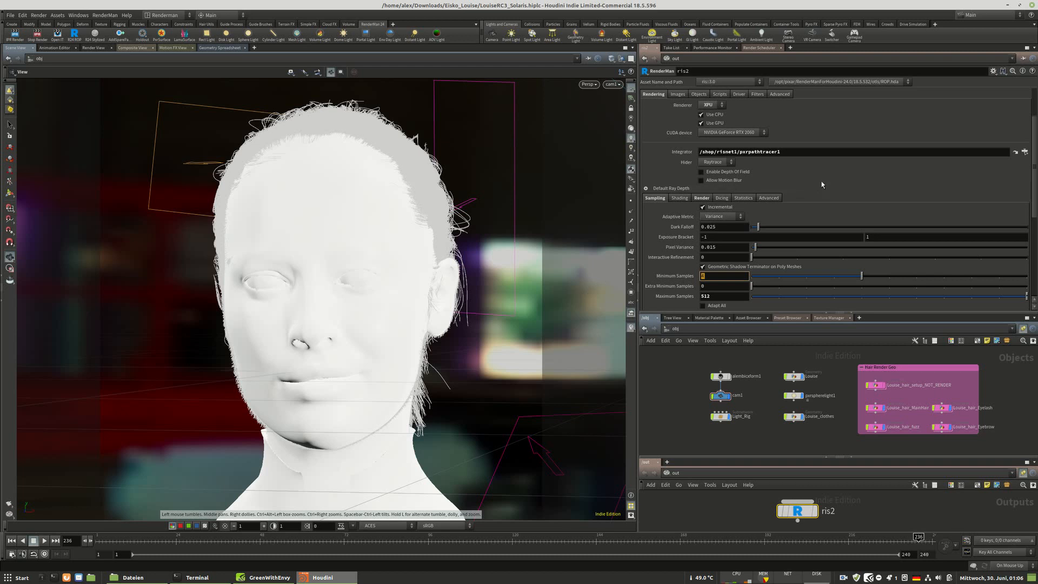
{"action": "scroll", "coordinate": [832, 183], "scroll_direction": "up", "scroll_amount": 2}
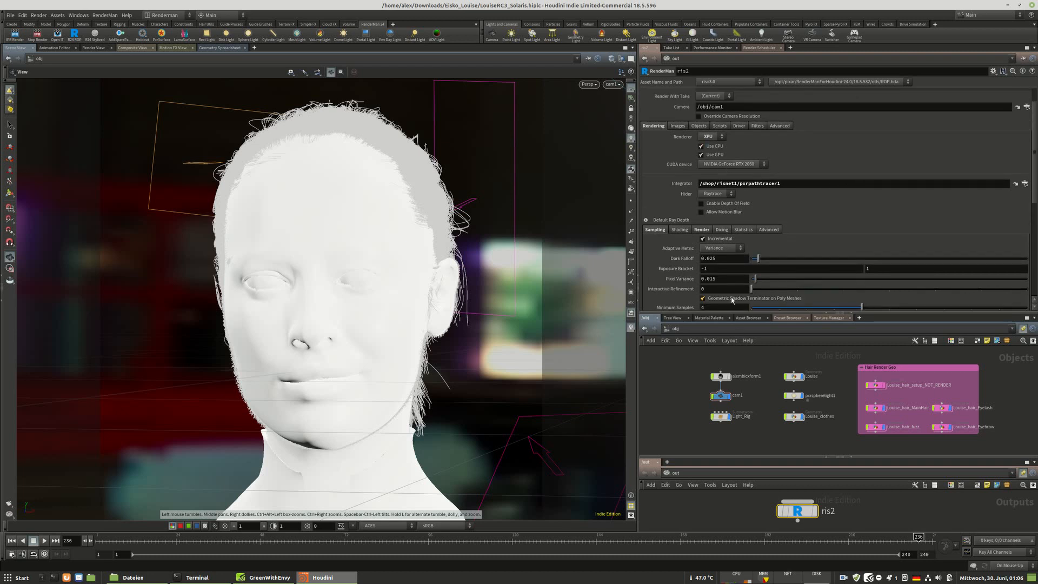
Check the ris2 node's XPU renderer, CPU and GPU usage, and integrator path in its rendering settings.
{"action": "scroll", "coordinate": [731, 301], "scroll_direction": "down", "scroll_amount": 3}
{"action": "scroll", "coordinate": [706, 274], "scroll_direction": "up", "scroll_amount": 4}
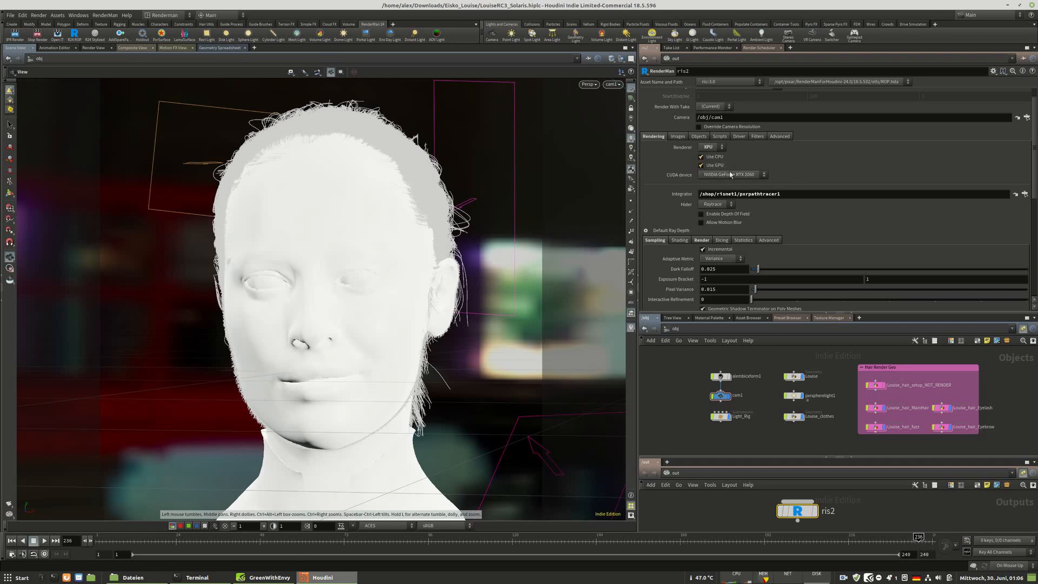
{"action": "left_click", "coordinate": [712, 149]}
{"action": "left_click", "coordinate": [705, 165]}
{"action": "double_click", "coordinate": [779, 194]}
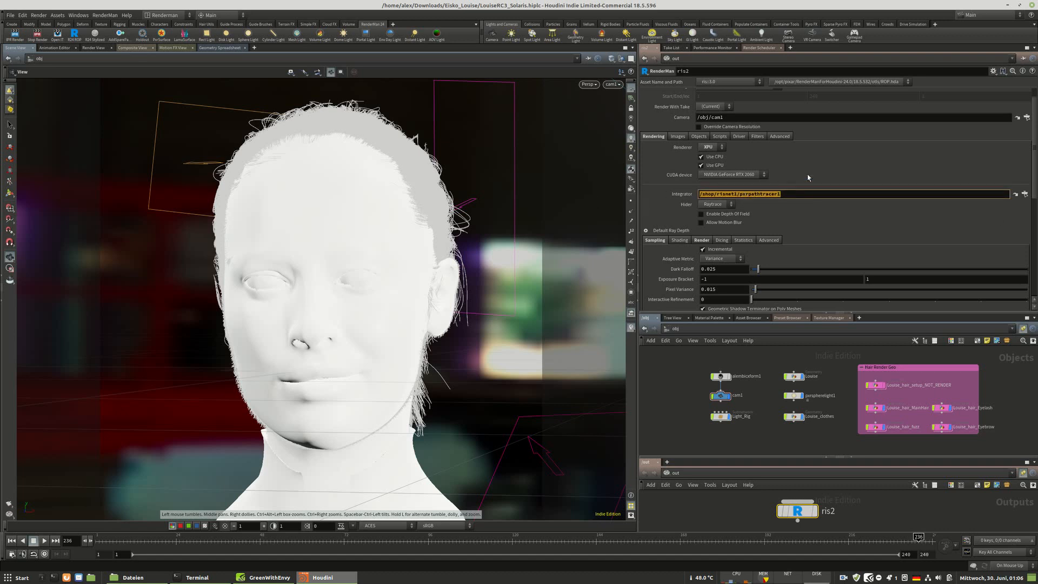
Set the ris2 display device to "it" in the image settings and return to the rendering settings.
{"action": "left_click", "coordinate": [678, 136]}
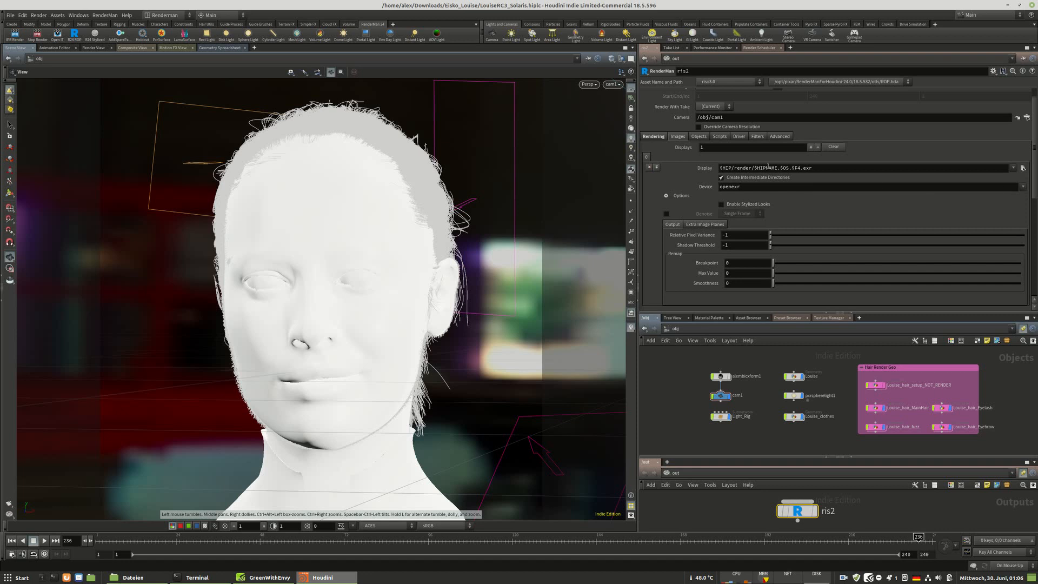
{"action": "left_click", "coordinate": [1023, 187]}
{"action": "left_click", "coordinate": [1011, 203]}
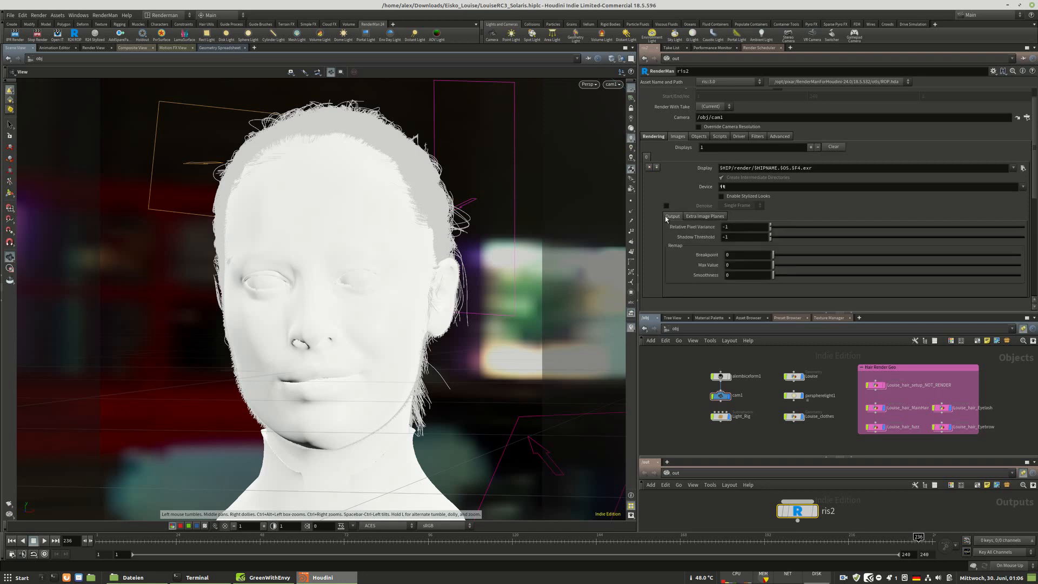
{"action": "left_click", "coordinate": [653, 136]}
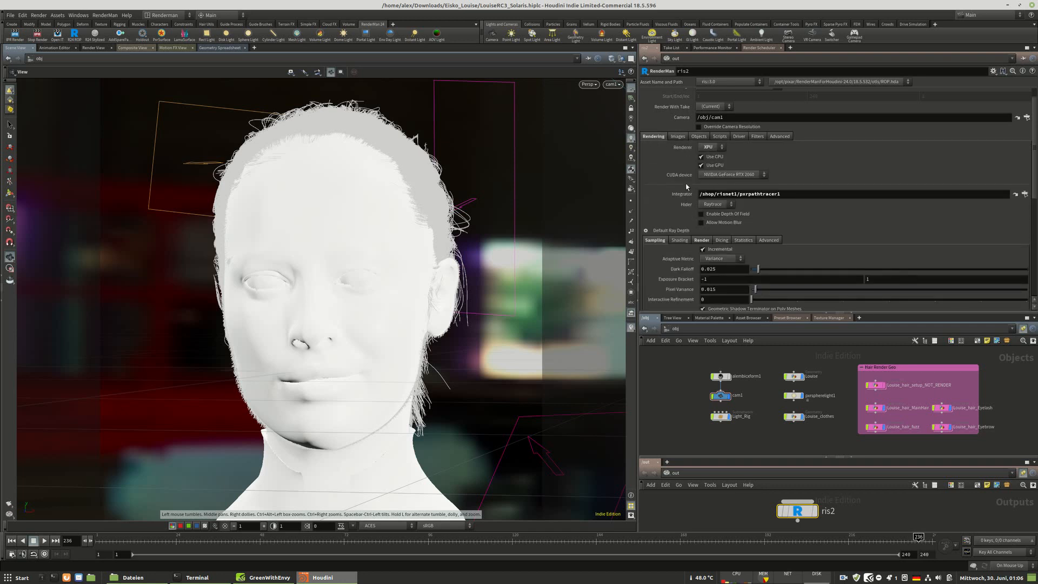
Save the scene, open RenderMan's "it" image viewer and enlarge its window.
{"action": "scroll", "coordinate": [685, 183], "scroll_direction": "up", "scroll_amount": 1}
{"action": "left_click", "coordinate": [10, 15]}
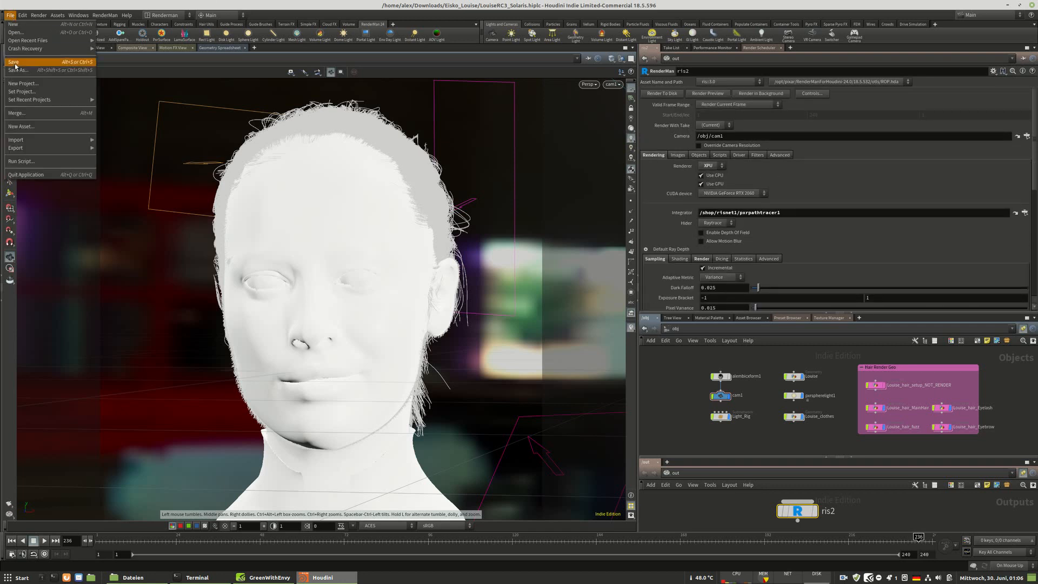
{"action": "left_click", "coordinate": [24, 67]}
{"action": "left_click", "coordinate": [57, 36]}
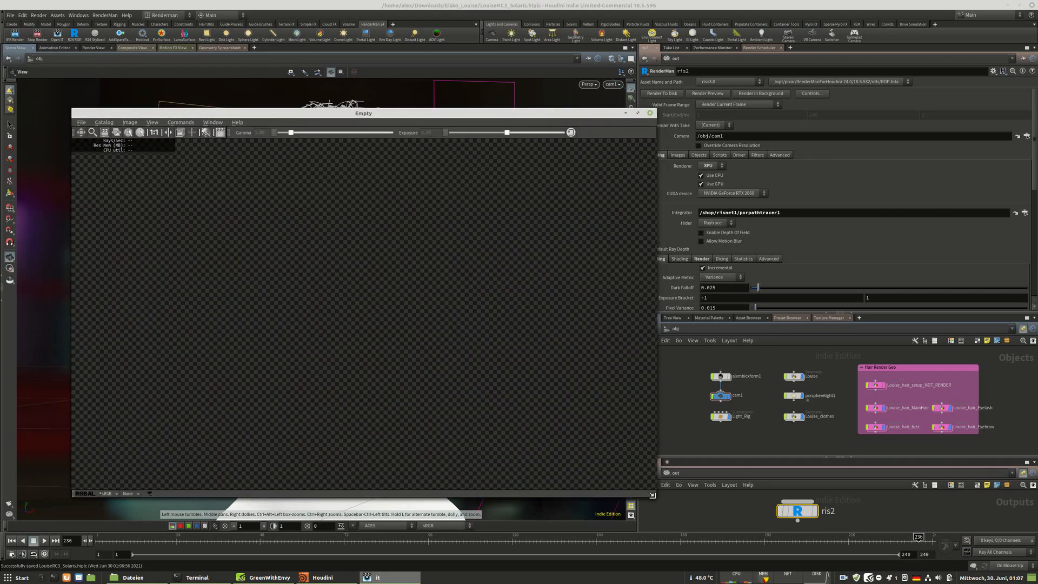
{"action": "left_click_drag", "start_coordinate": [655, 498], "coordinate": [829, 523]}
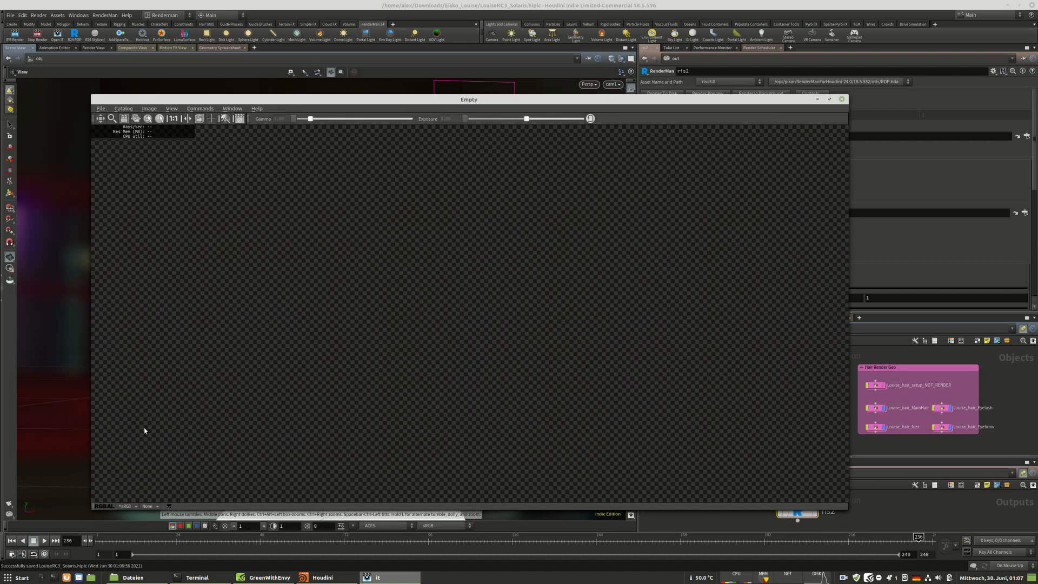
Look through the ACES colour space choices in the empty image viewer.
{"action": "left_click", "coordinate": [132, 507]}
{"action": "mouse_move", "coordinate": [131, 523]}
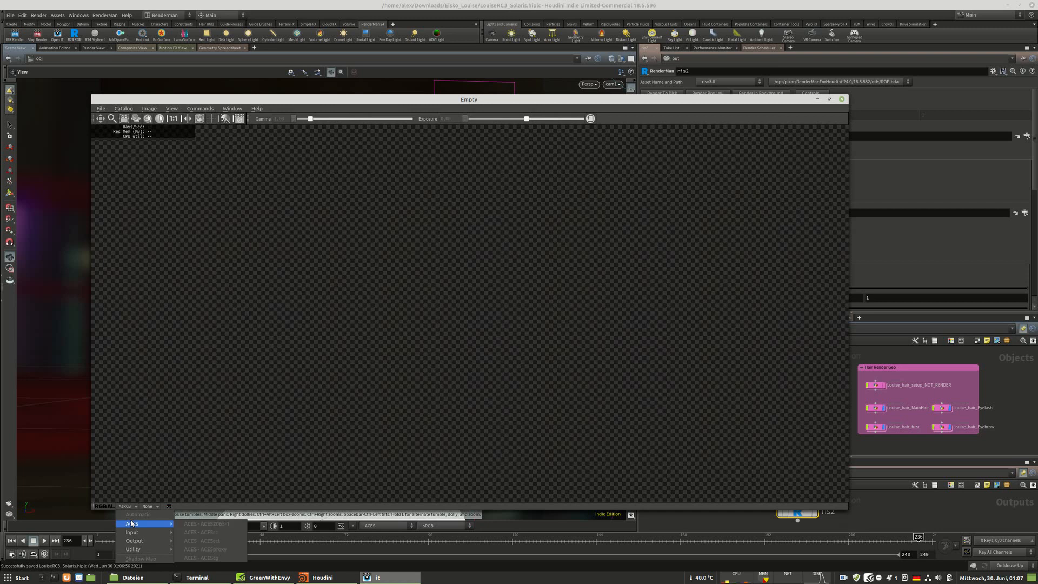
{"action": "left_click", "coordinate": [211, 387]}
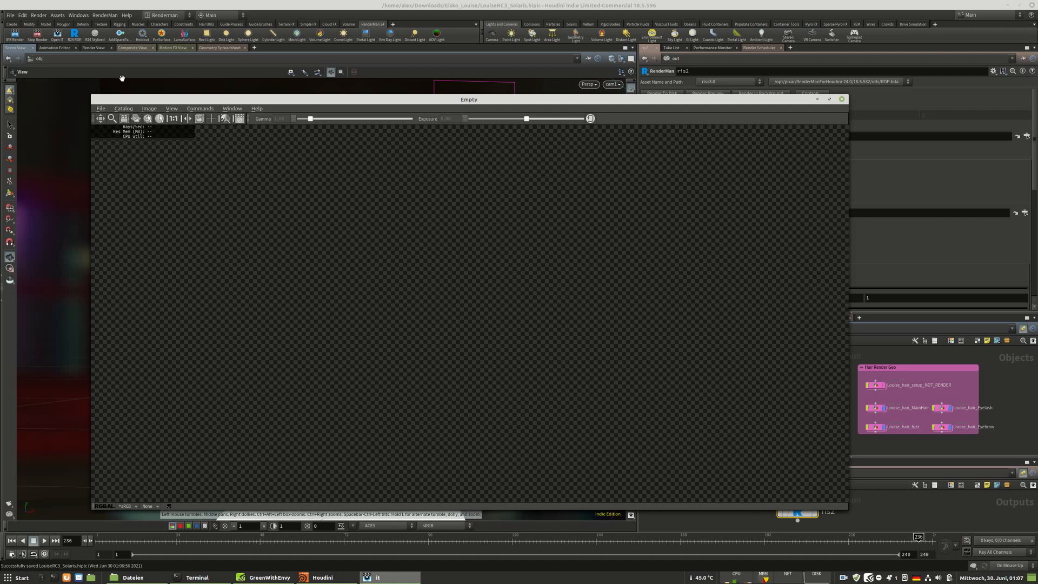
Shrink the image viewer's width and reposition its window over the 3D viewport.
{"action": "left_click_drag", "start_coordinate": [126, 106], "coordinate": [75, 93]}
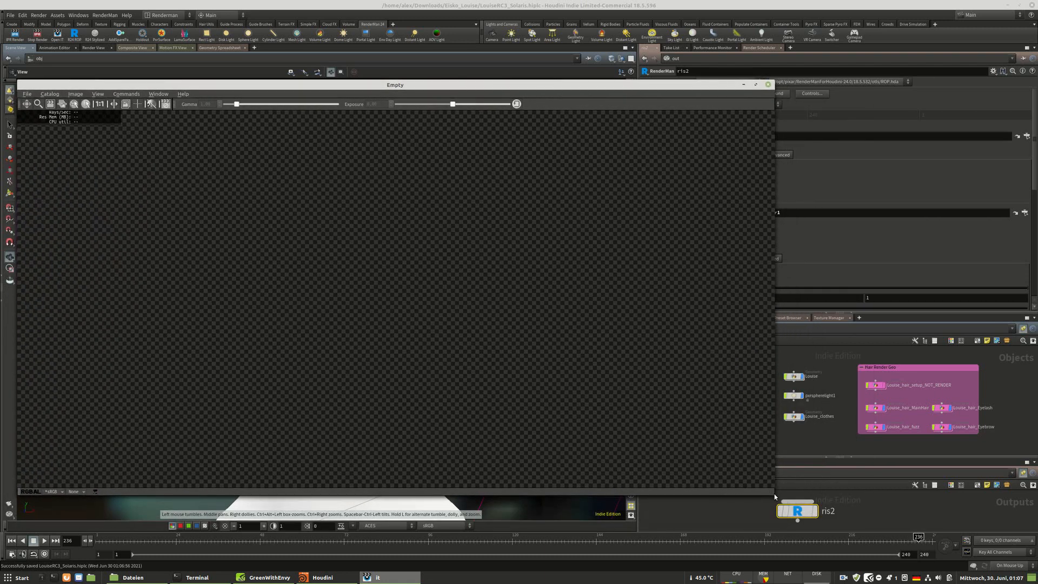
{"action": "left_click_drag", "start_coordinate": [774, 494], "coordinate": [635, 519]}
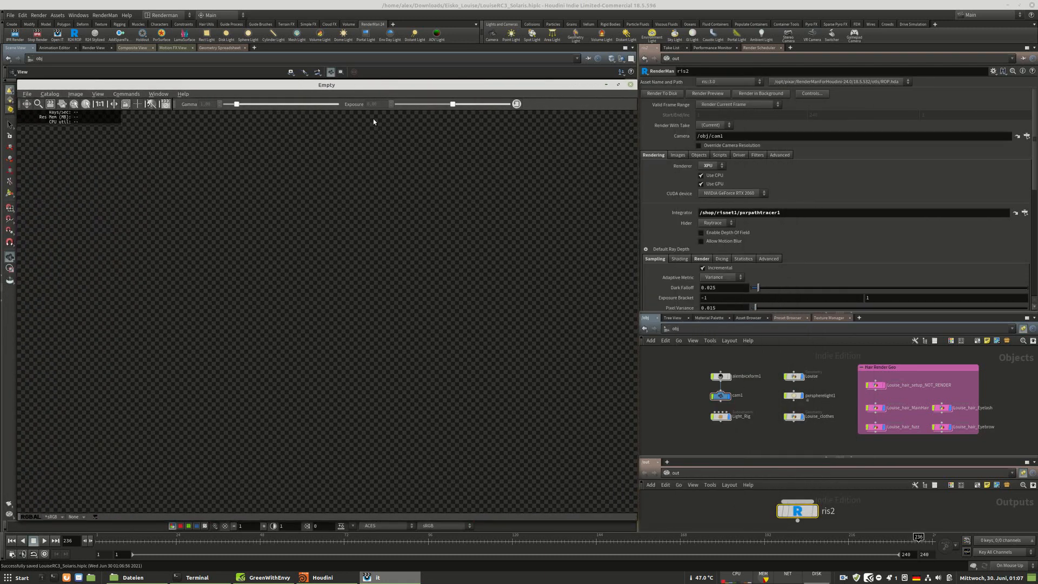
{"action": "left_click_drag", "start_coordinate": [340, 84], "coordinate": [436, 98]}
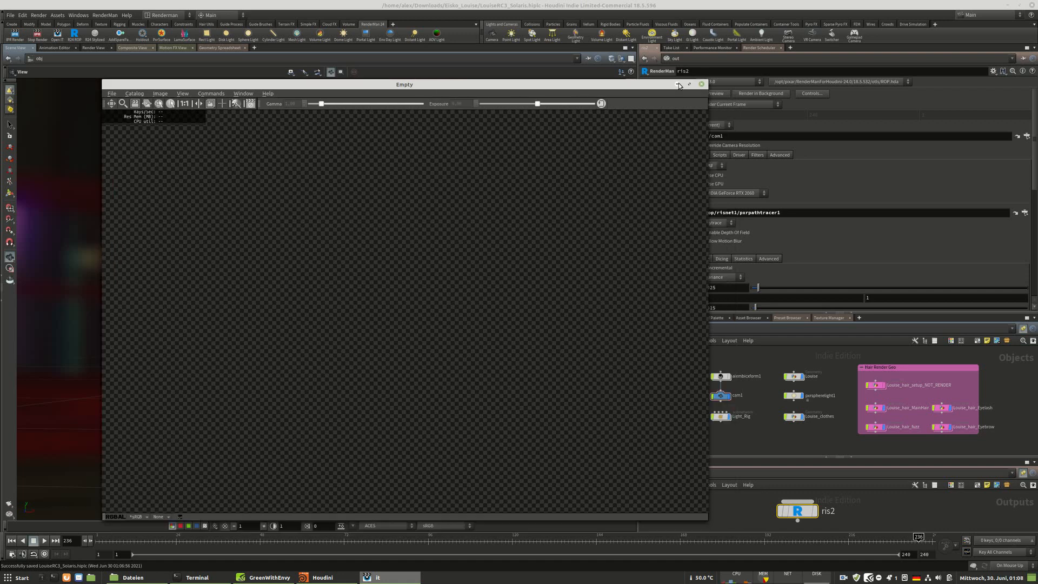
Start an IPR render of the scene from Houdini and show it at 100% in the ACES - ACEScg colour space.
{"action": "left_click", "coordinate": [323, 577]}
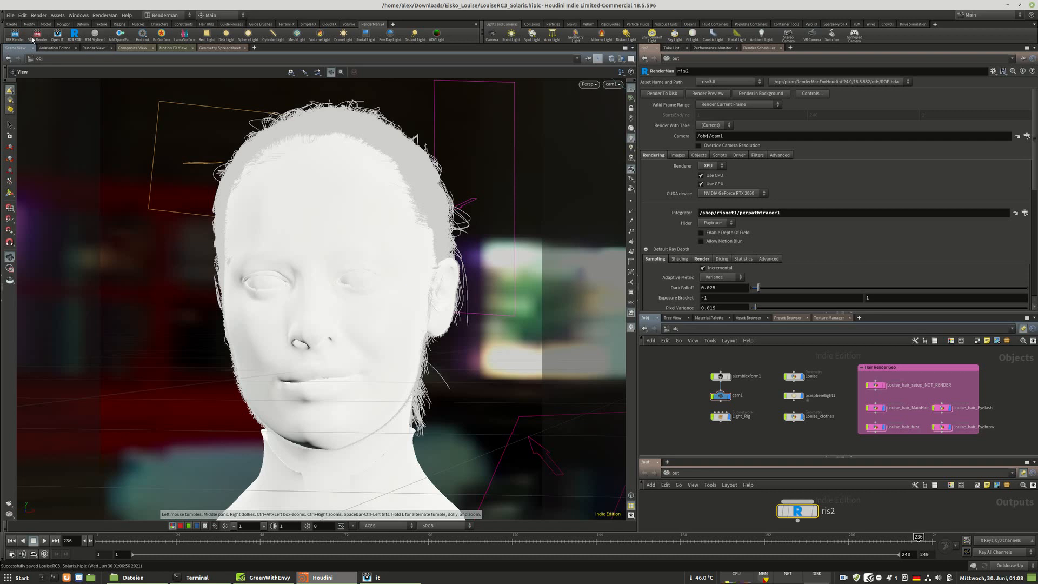
{"action": "left_click", "coordinate": [16, 37]}
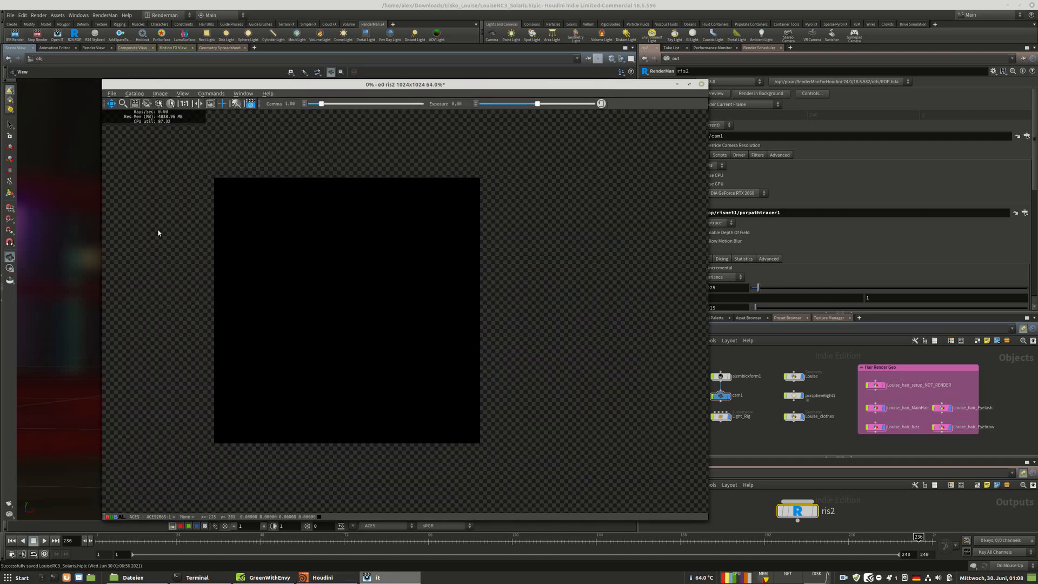
{"action": "scroll", "coordinate": [194, 226], "scroll_direction": "up", "scroll_amount": 1}
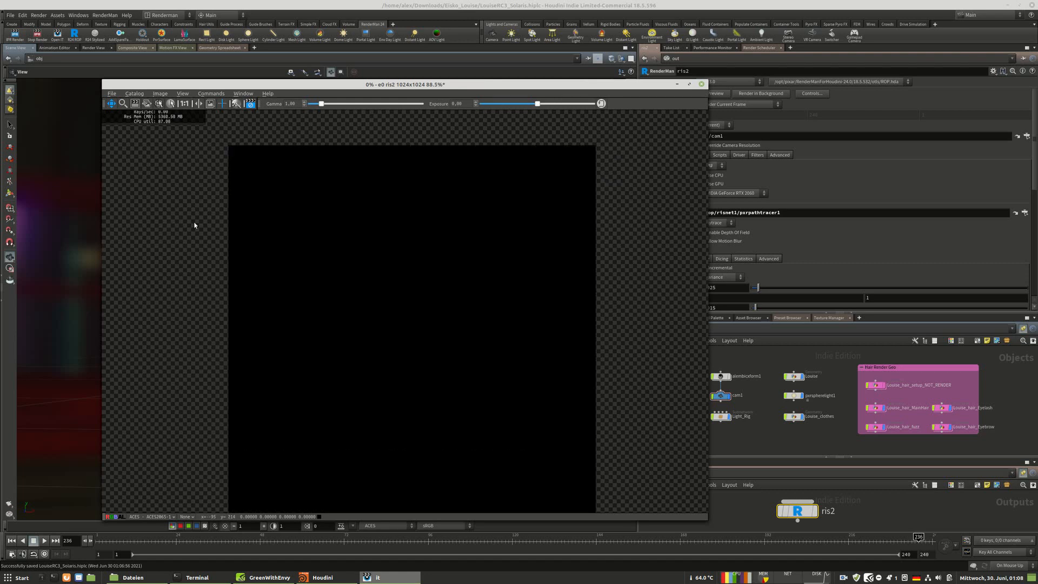
{"action": "scroll", "coordinate": [243, 144], "scroll_direction": "down", "scroll_amount": 1}
{"action": "scroll", "coordinate": [230, 222], "scroll_direction": "up", "scroll_amount": 2}
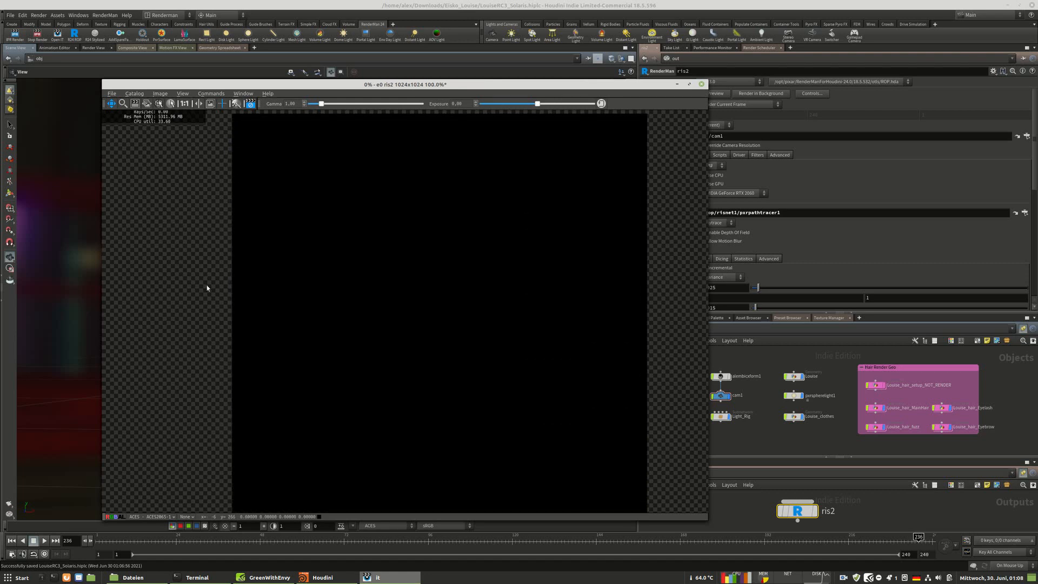
{"action": "left_click", "coordinate": [145, 514]}
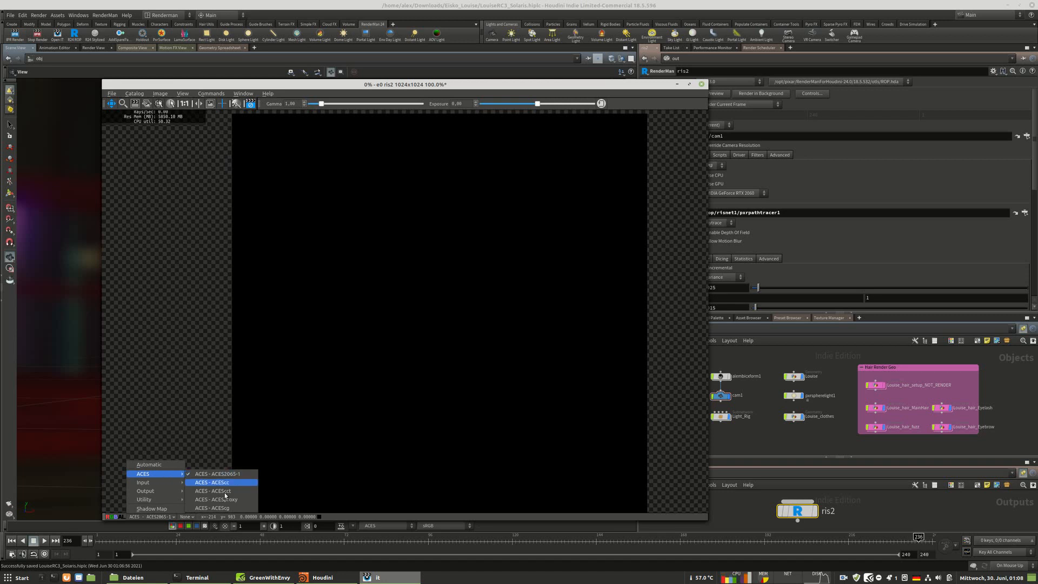
{"action": "left_click", "coordinate": [225, 508]}
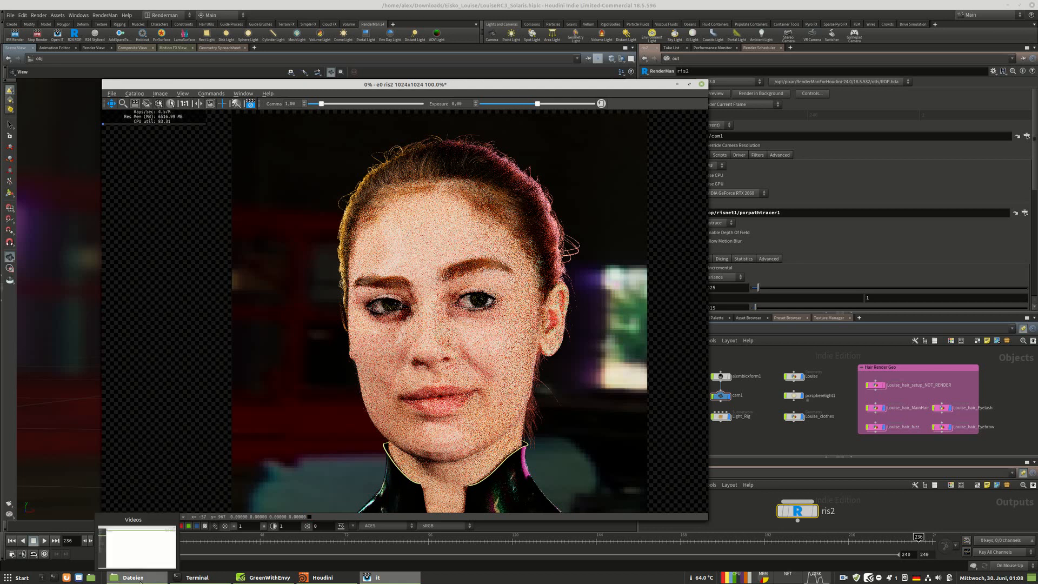
Switch to the file manager and open Louise0001.png from the Eisko_Louise/render folder.
{"action": "left_click", "coordinate": [133, 577]}
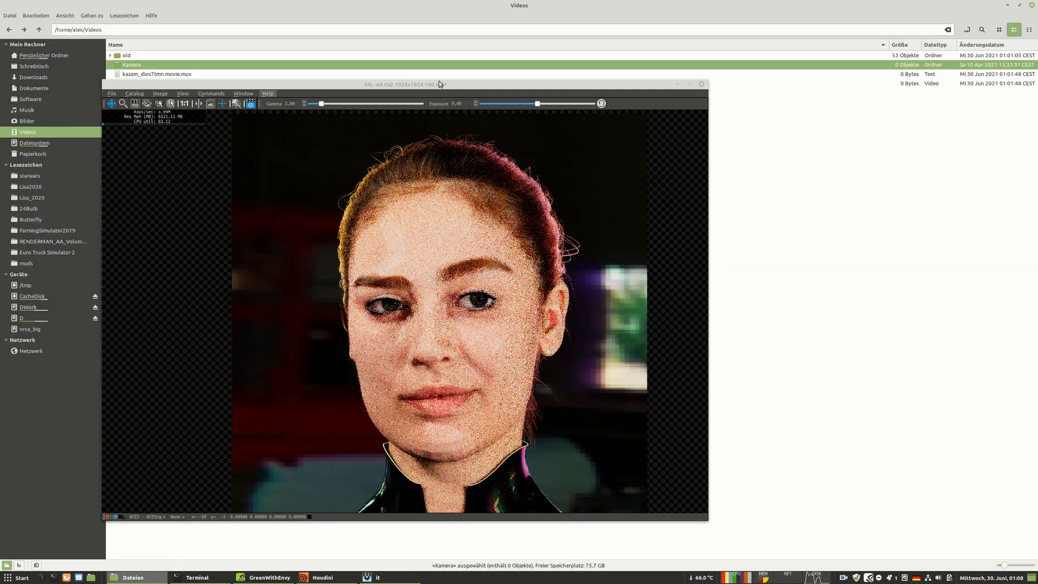
{"action": "left_click", "coordinate": [676, 84]}
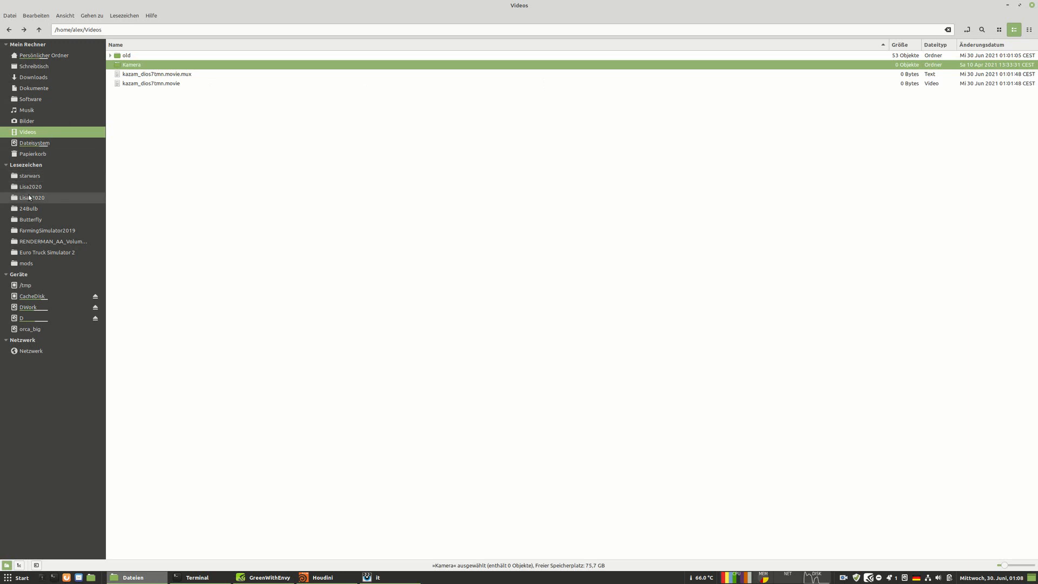
{"action": "left_click", "coordinate": [48, 212]}
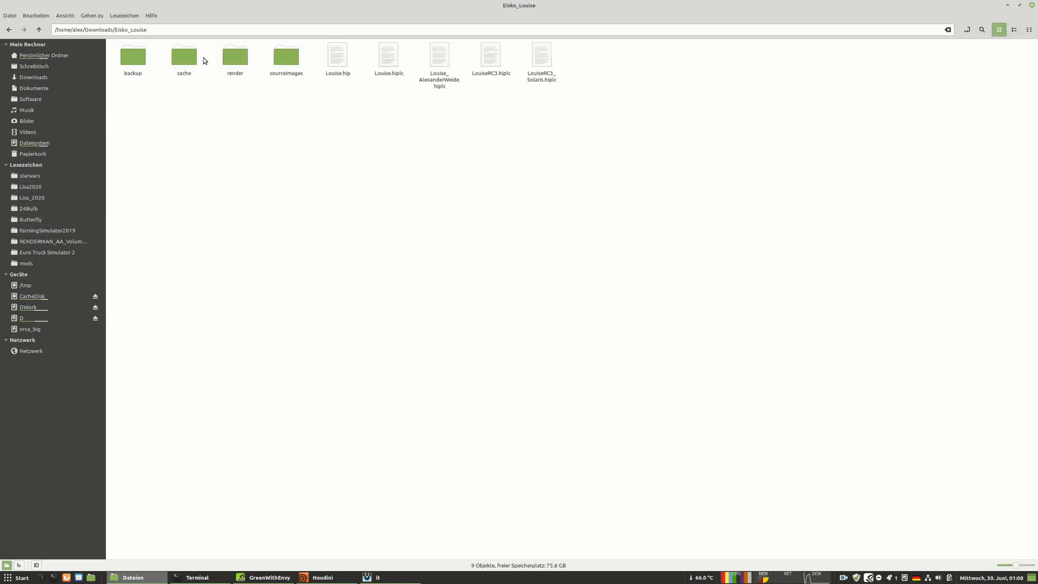
{"action": "double_click", "coordinate": [191, 59]}
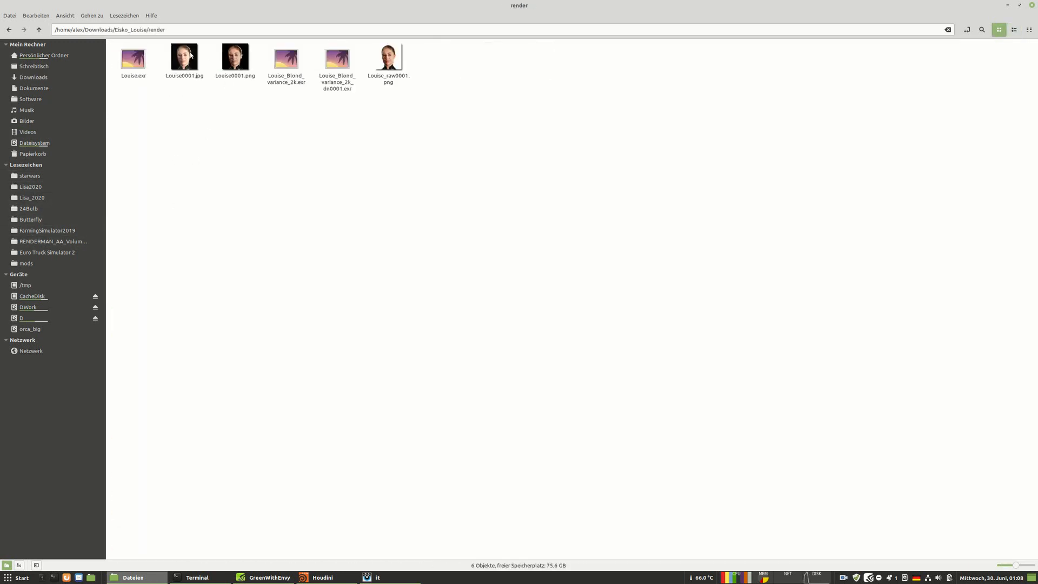
{"action": "double_click", "coordinate": [235, 57]}
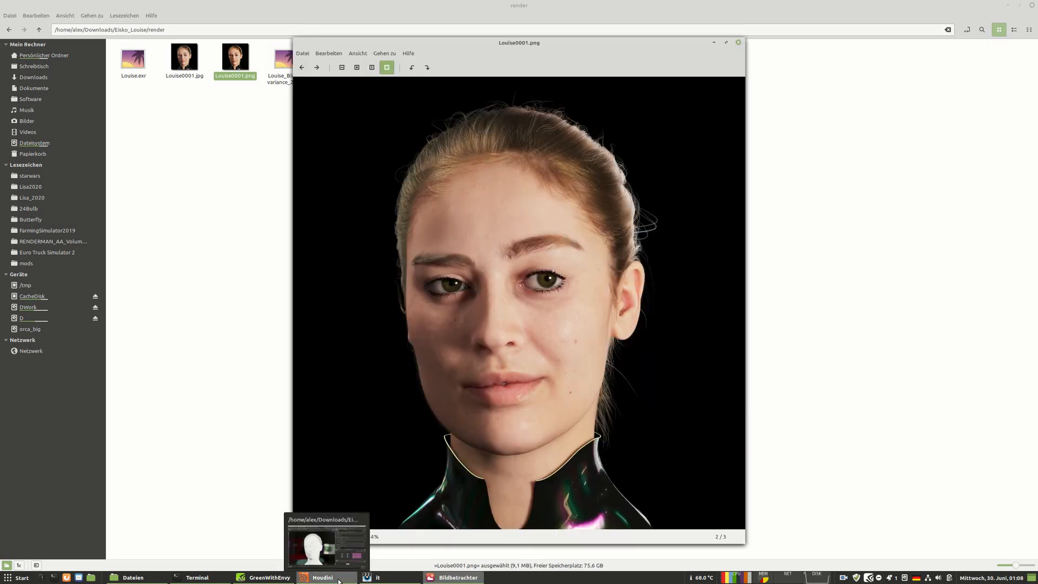
Arrange the live XPU render and the Louise0001.png image side by side in front of Houdini.
{"action": "left_click", "coordinate": [330, 580]}
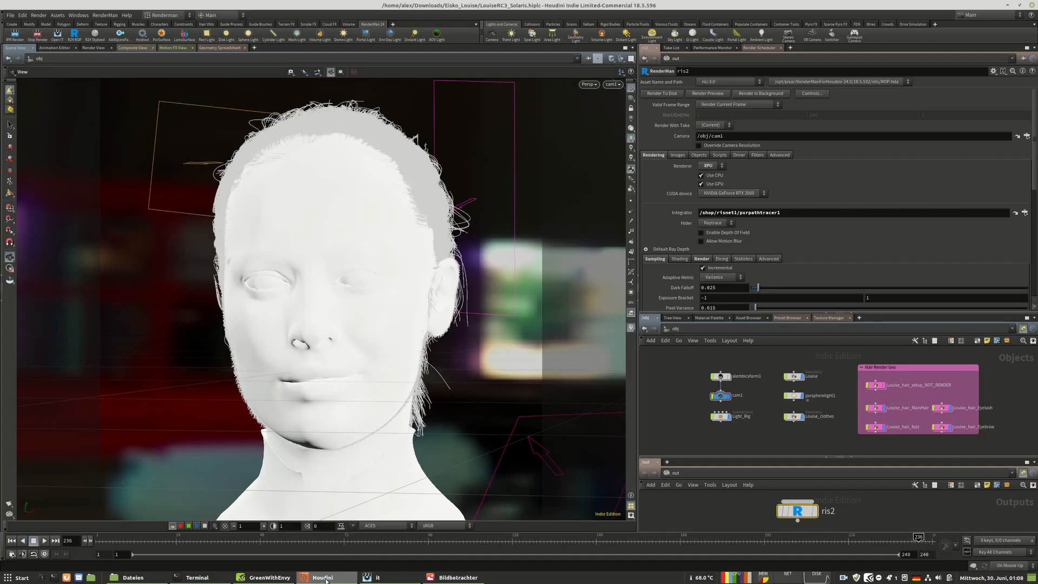
{"action": "left_click", "coordinate": [456, 577]}
{"action": "left_click", "coordinate": [378, 577]}
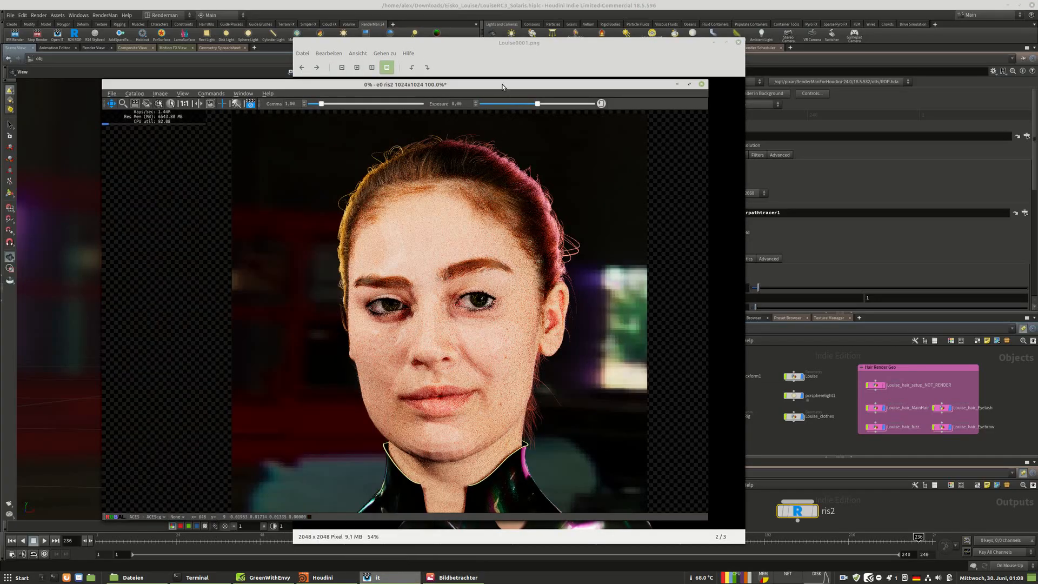
{"action": "left_click_drag", "start_coordinate": [502, 87], "coordinate": [429, 85]}
{"action": "left_click_drag", "start_coordinate": [436, 45], "coordinate": [692, 54]}
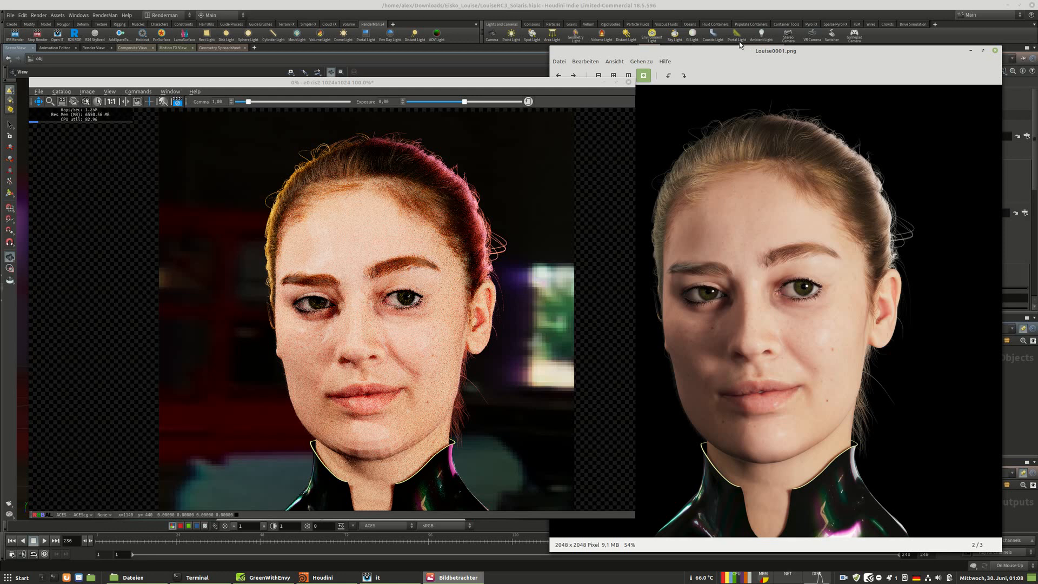
{"action": "left_click_drag", "start_coordinate": [740, 46], "coordinate": [760, 45]}
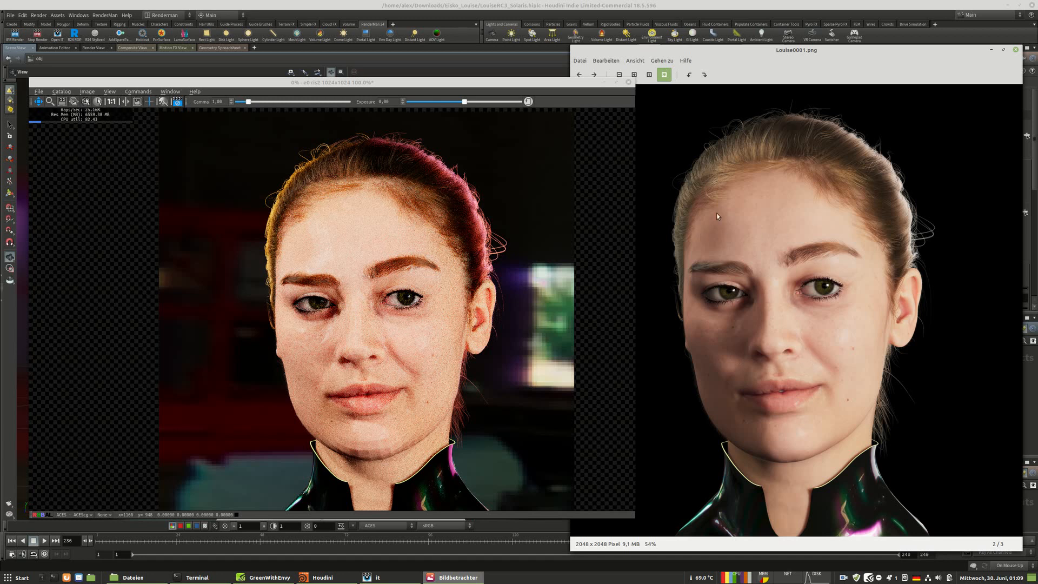
Examine the skin, eyes and lashes in Louise0001.png up close against the live XPU render.
{"action": "scroll", "coordinate": [856, 239], "scroll_direction": "up", "scroll_amount": 2}
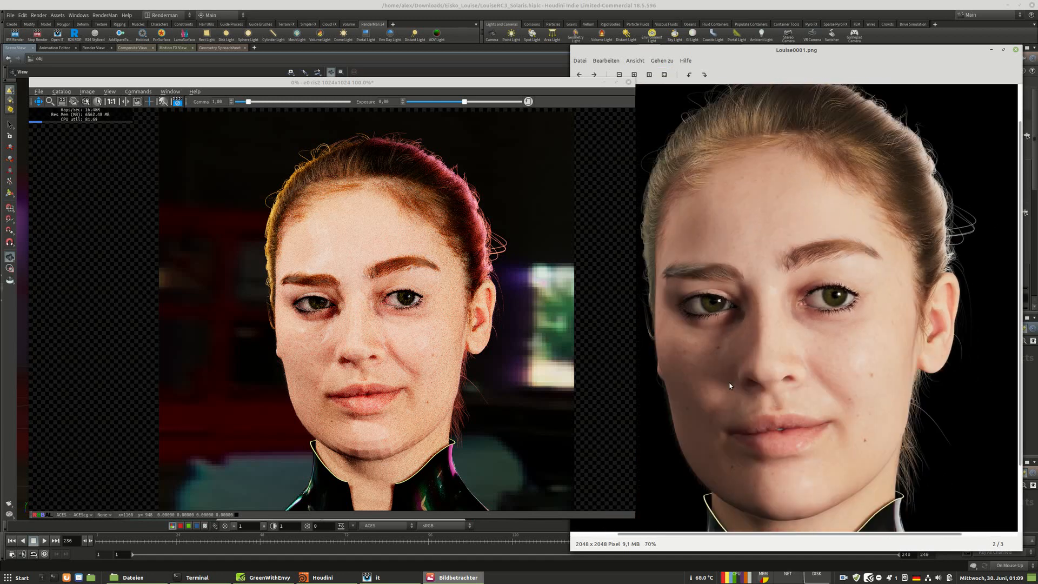
{"action": "scroll", "coordinate": [712, 288], "scroll_direction": "up", "scroll_amount": 6}
{"action": "scroll", "coordinate": [835, 274], "scroll_direction": "down", "scroll_amount": 5}
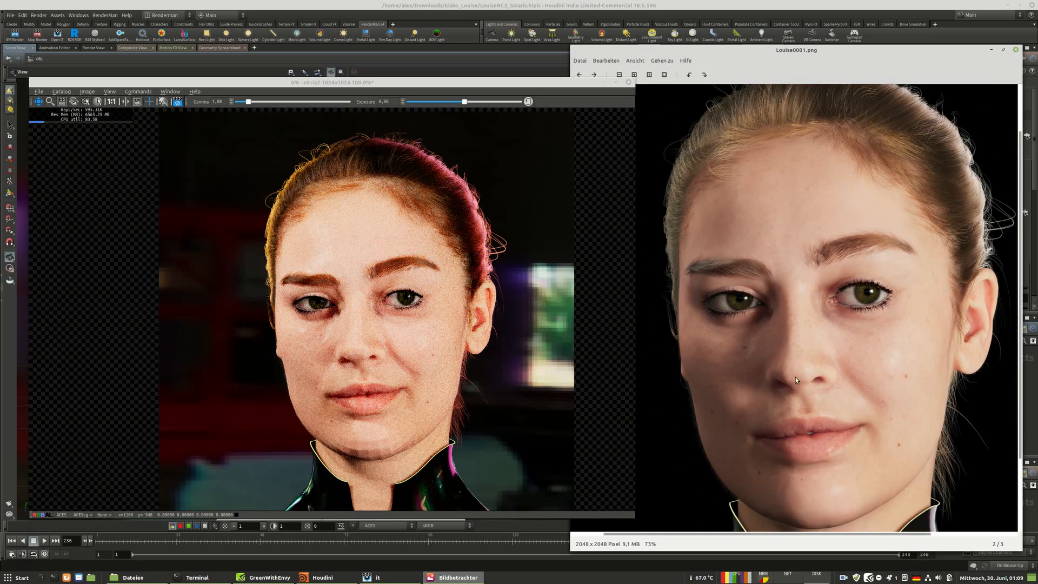
{"action": "scroll", "coordinate": [919, 312], "scroll_direction": "up", "scroll_amount": 2}
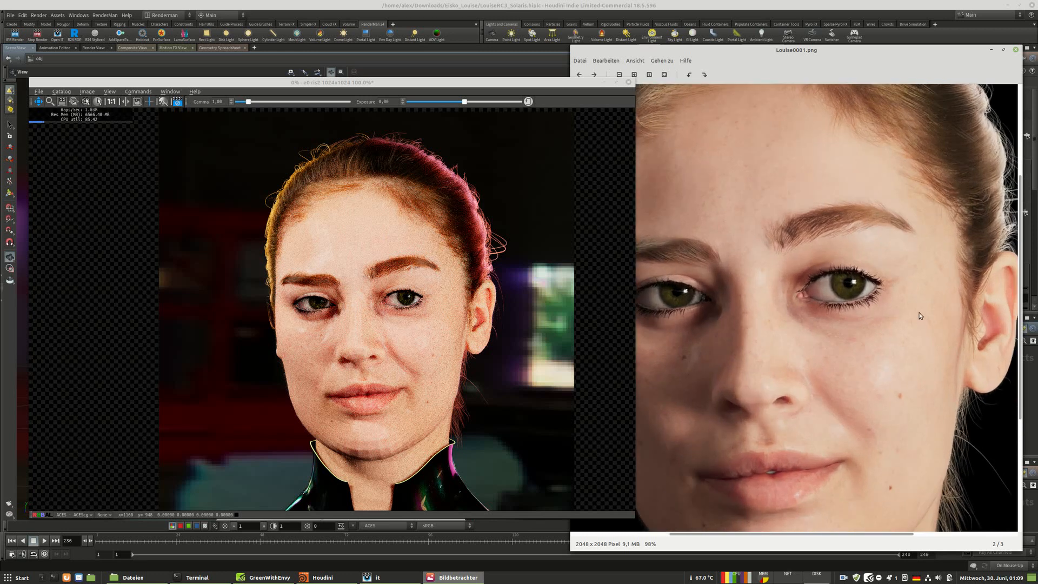
{"action": "scroll", "coordinate": [845, 296], "scroll_direction": "up", "scroll_amount": 3}
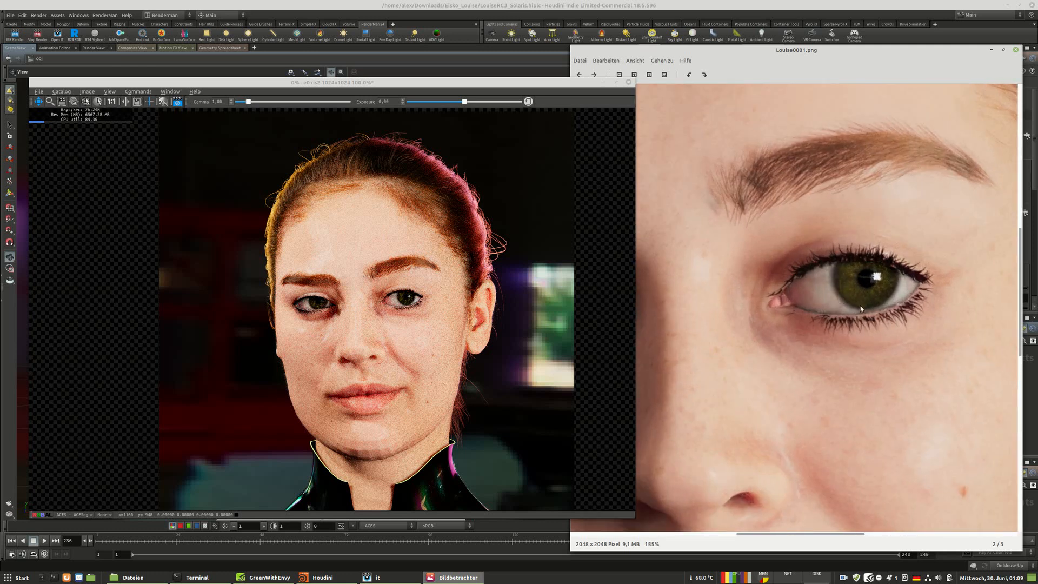
{"action": "scroll", "coordinate": [865, 308], "scroll_direction": "up", "scroll_amount": 3}
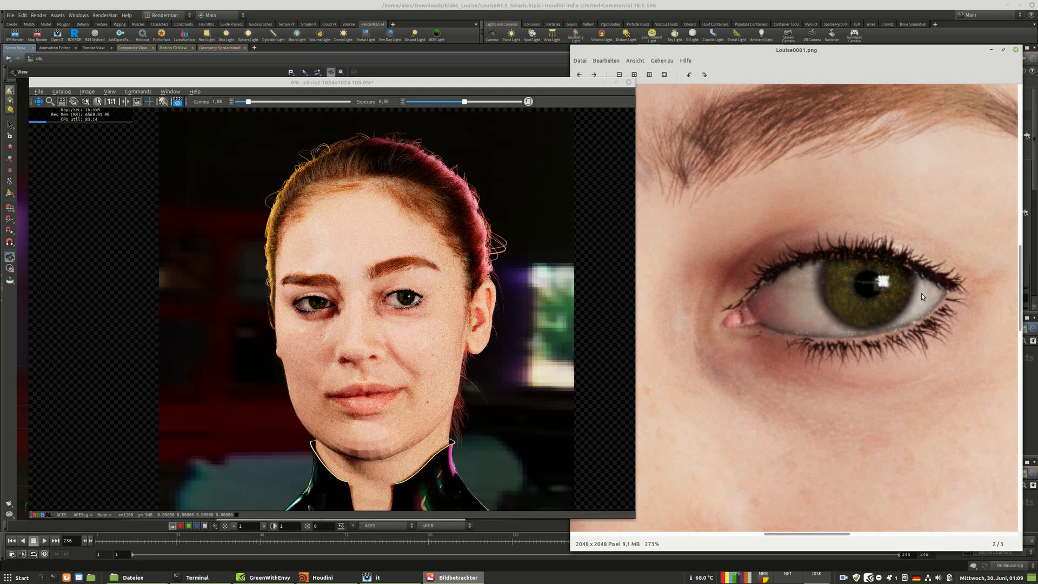
{"action": "scroll", "coordinate": [921, 293], "scroll_direction": "down", "scroll_amount": 5}
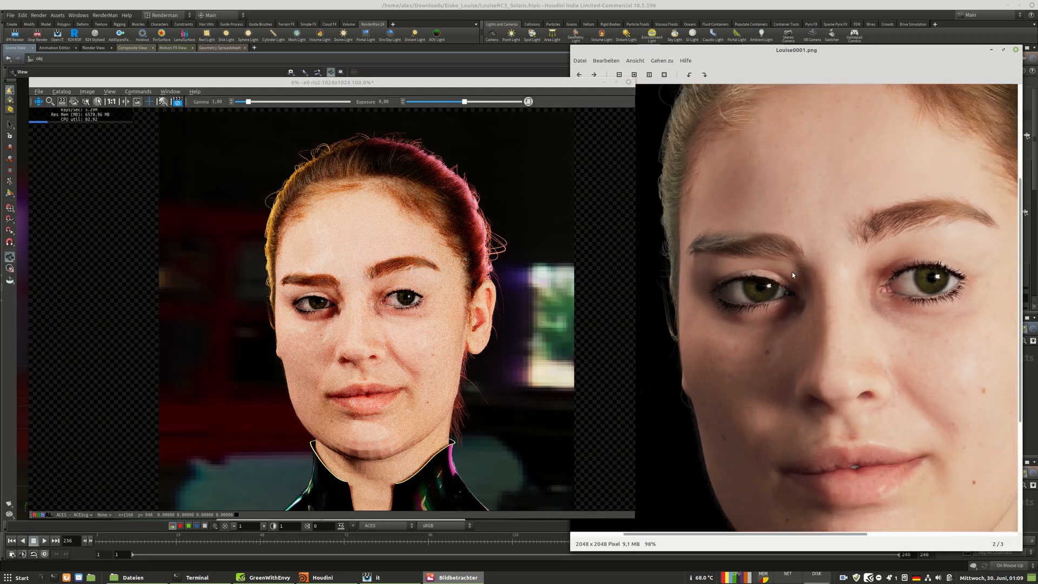
{"action": "scroll", "coordinate": [792, 272], "scroll_direction": "down", "scroll_amount": 2}
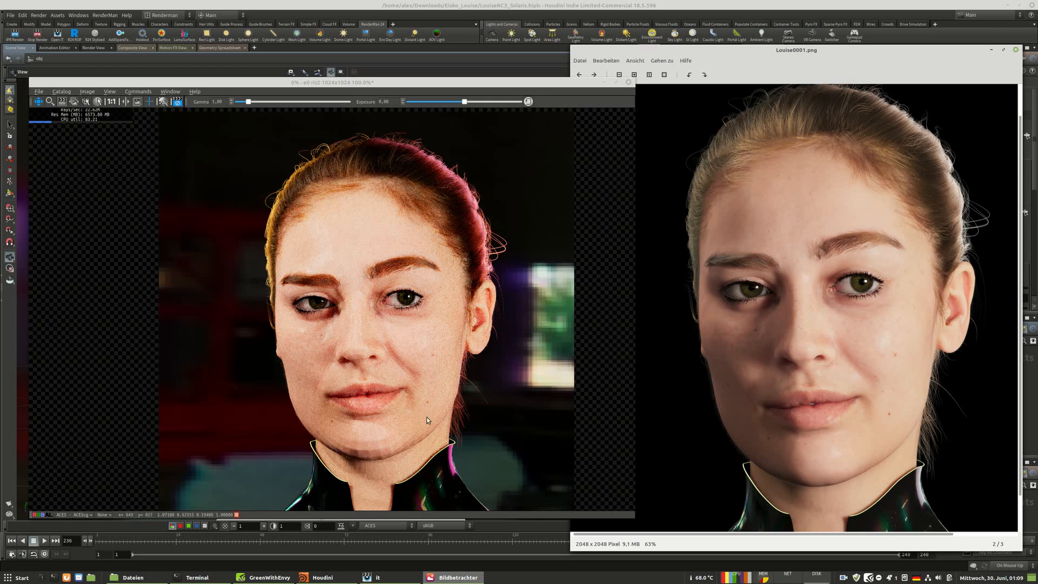
Stop the running XPU render and minimize both the Louise0001.png image and the render window.
{"action": "left_click", "coordinate": [991, 49]}
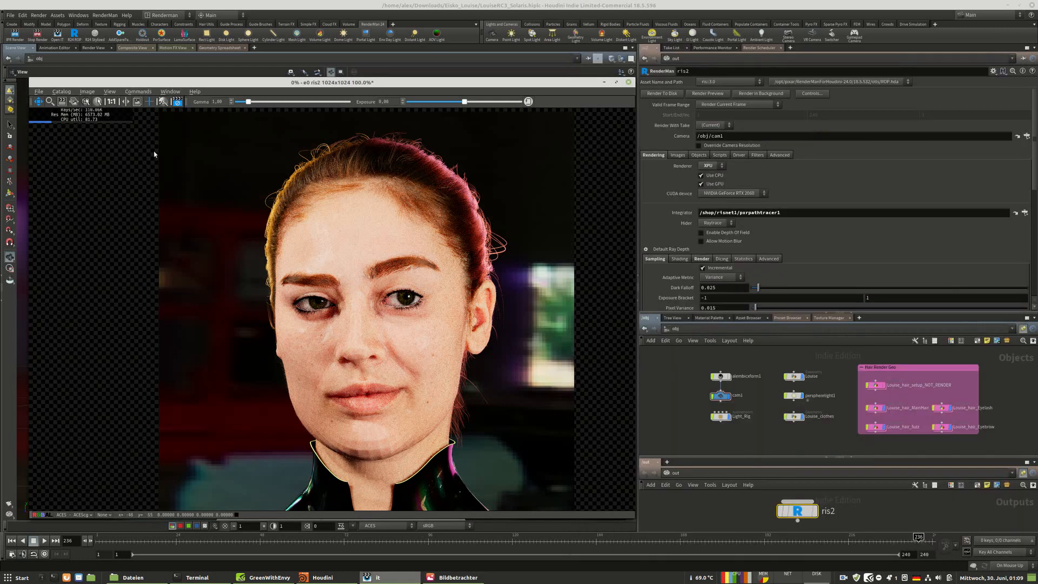
{"action": "left_click", "coordinate": [179, 104]}
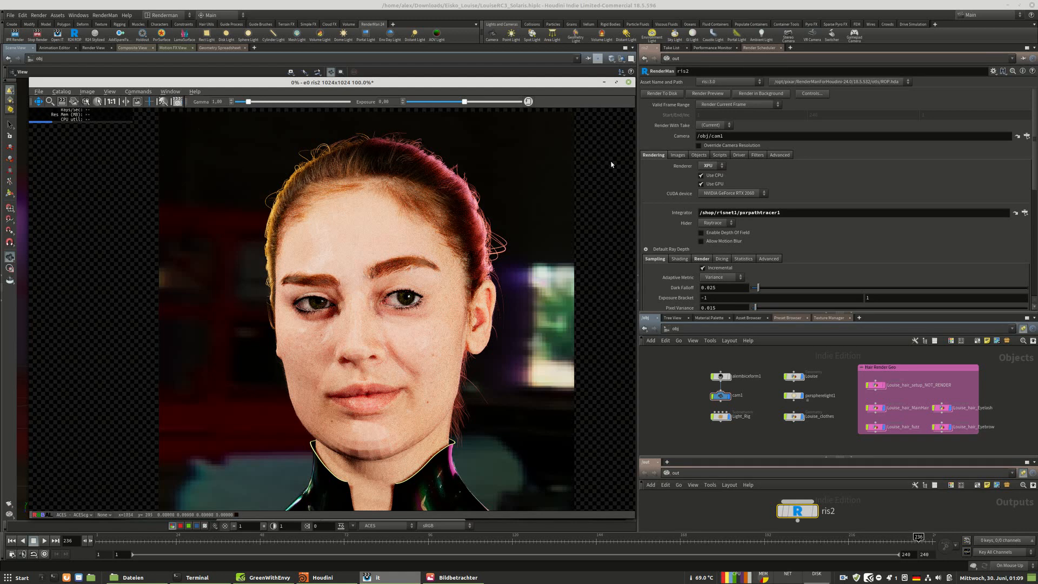
{"action": "left_click", "coordinate": [605, 82]}
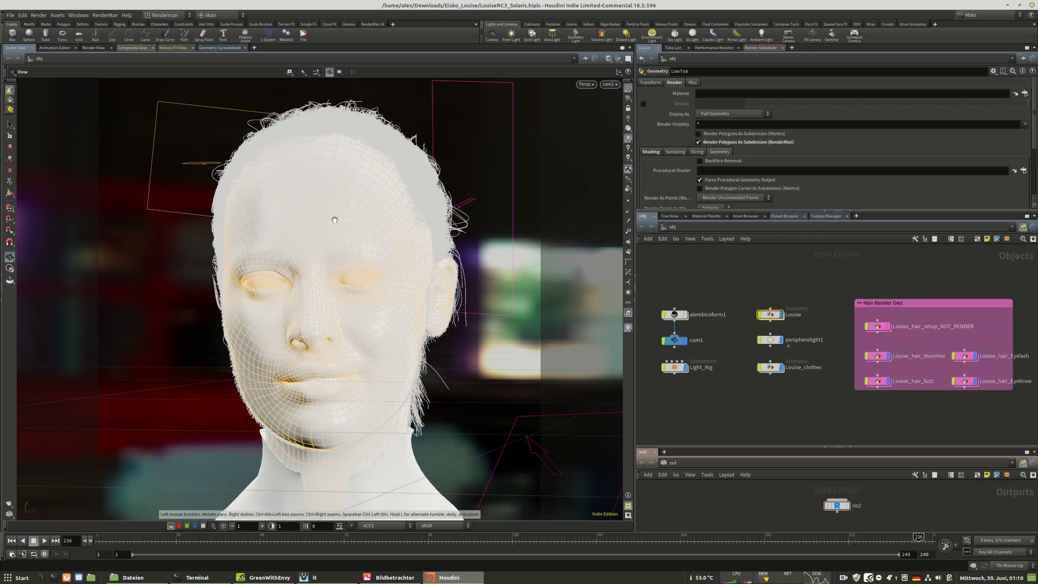
Save the Louise scene in Houdini and start a fresh IPR render of it with RenderMan.
{"action": "left_click", "coordinate": [11, 15]}
{"action": "left_click", "coordinate": [32, 64]}
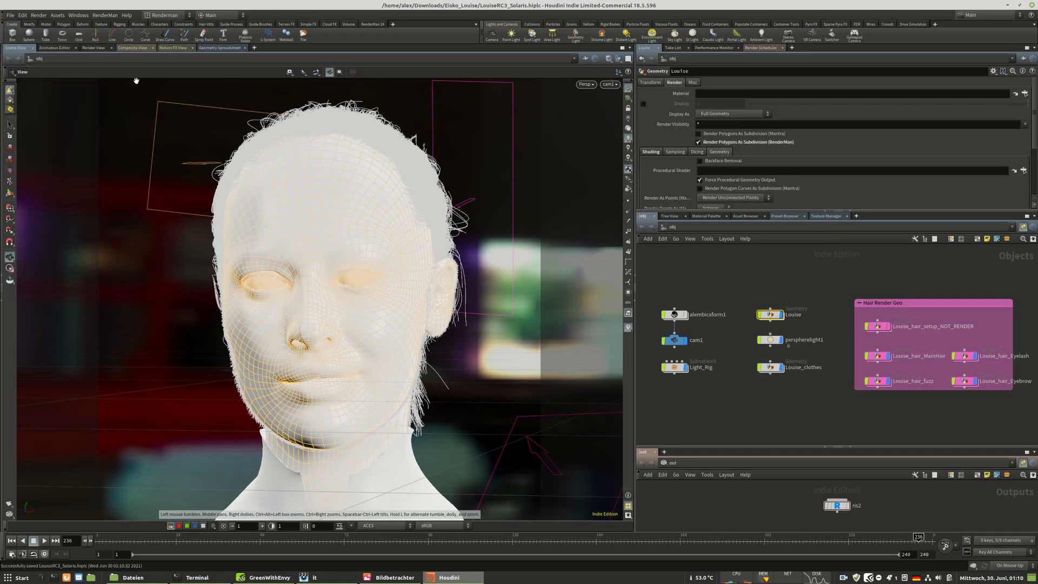
{"action": "left_click", "coordinate": [374, 24]}
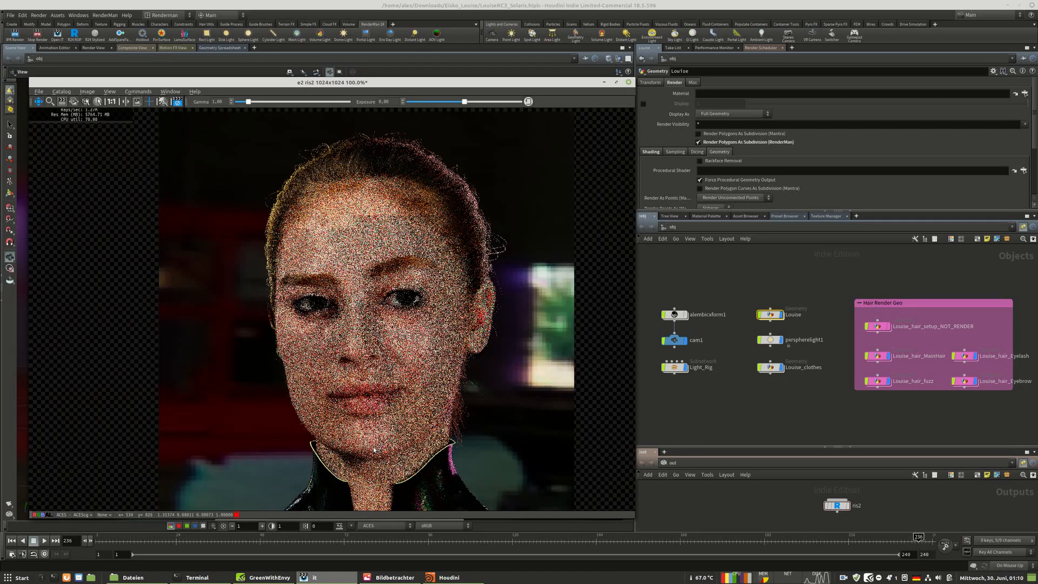
Examine the mouth, nose and chin up close while the new XPU render refines.
{"action": "scroll", "coordinate": [374, 449], "scroll_direction": "up", "scroll_amount": 4}
{"action": "scroll", "coordinate": [373, 447], "scroll_direction": "up", "scroll_amount": 1}
{"action": "scroll", "coordinate": [361, 442], "scroll_direction": "down", "scroll_amount": 2}
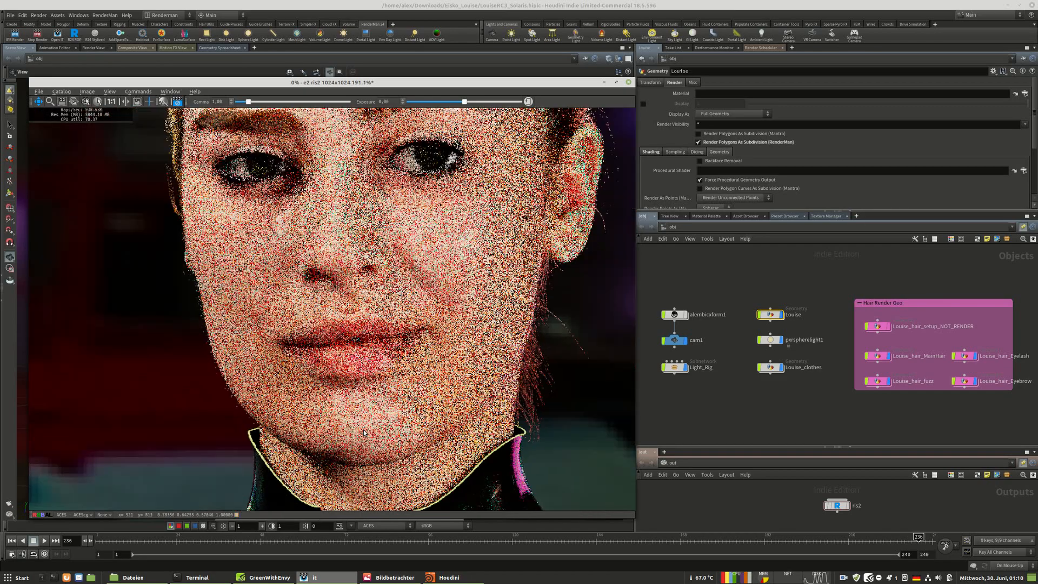
{"action": "scroll", "coordinate": [358, 440], "scroll_direction": "up", "scroll_amount": 2}
{"action": "scroll", "coordinate": [358, 440], "scroll_direction": "down", "scroll_amount": 1}
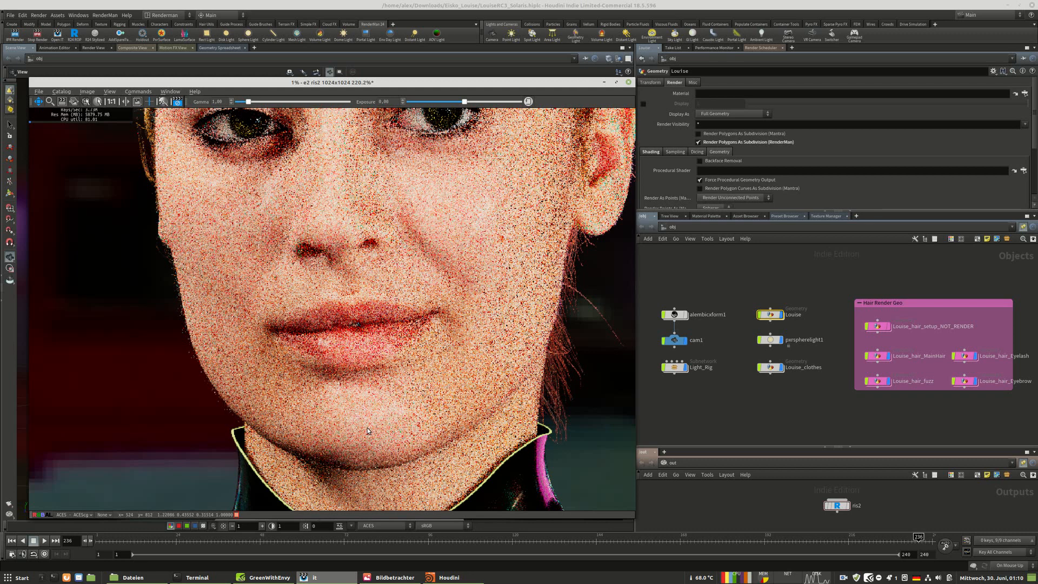
{"action": "scroll", "coordinate": [364, 427], "scroll_direction": "down", "scroll_amount": 3}
{"action": "scroll", "coordinate": [364, 427], "scroll_direction": "up", "scroll_amount": 1}
{"action": "scroll", "coordinate": [365, 433], "scroll_direction": "up", "scroll_amount": 1}
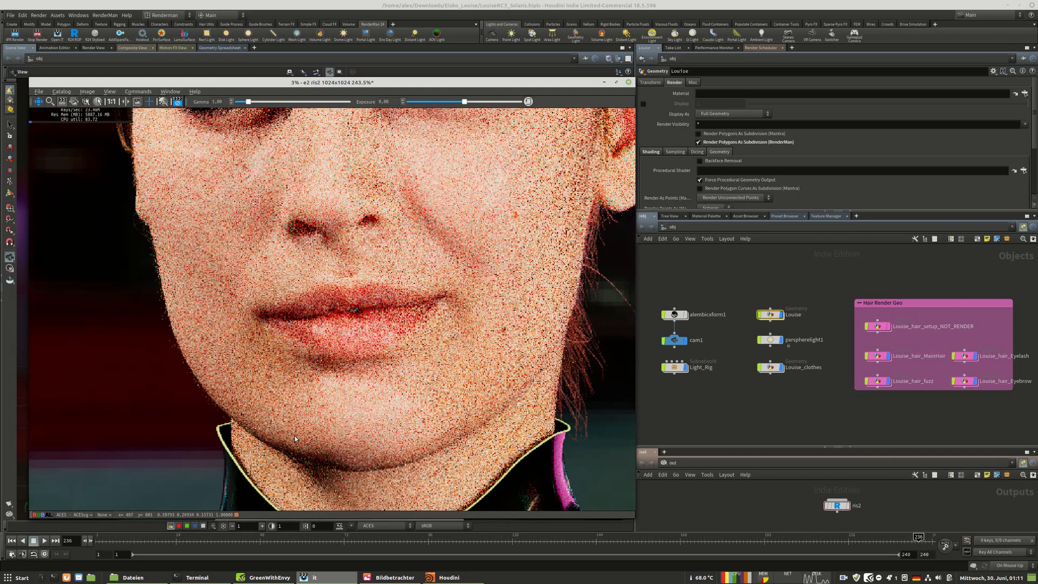
Examine the whole head, from hair to collar, in the live render at around 100% zoom.
{"action": "scroll", "coordinate": [248, 309], "scroll_direction": "down", "scroll_amount": 3}
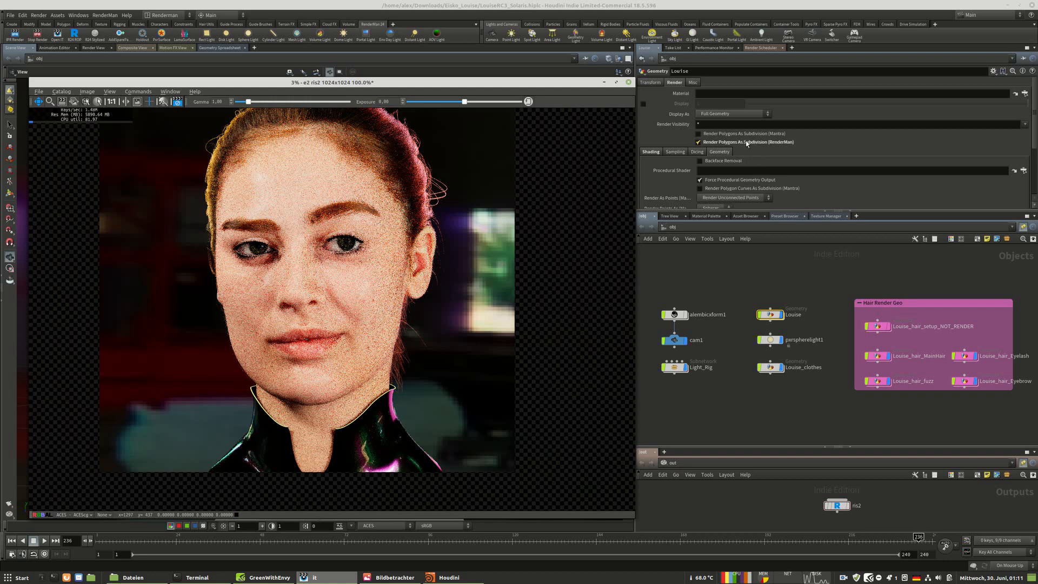
{"action": "scroll", "coordinate": [289, 375], "scroll_direction": "down", "scroll_amount": 1}
{"action": "scroll", "coordinate": [290, 375], "scroll_direction": "up", "scroll_amount": 2}
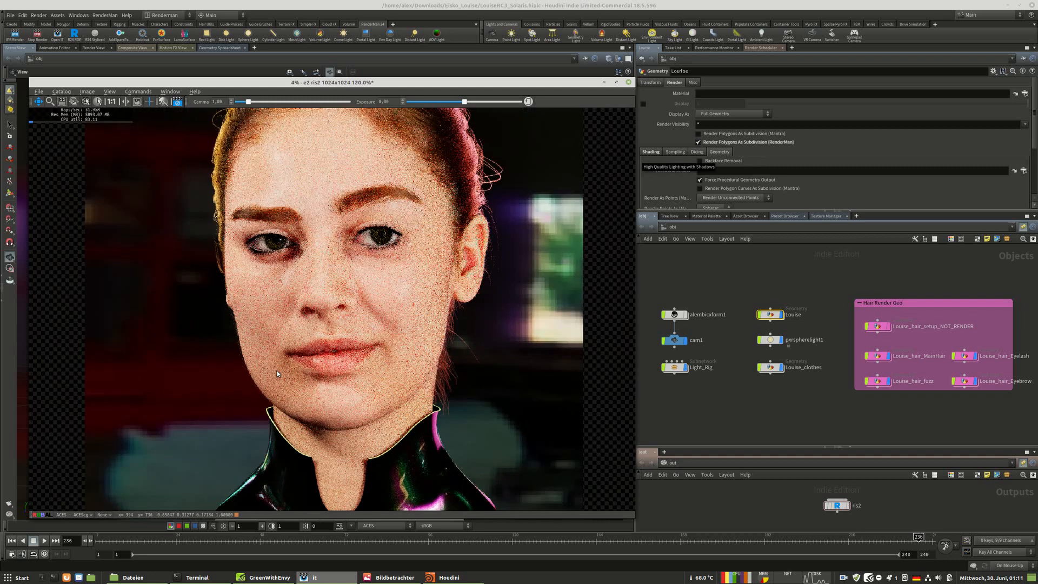
{"action": "scroll", "coordinate": [331, 281], "scroll_direction": "down", "scroll_amount": 1}
{"action": "scroll", "coordinate": [330, 291], "scroll_direction": "up", "scroll_amount": 2}
{"action": "scroll", "coordinate": [330, 295], "scroll_direction": "down", "scroll_amount": 2}
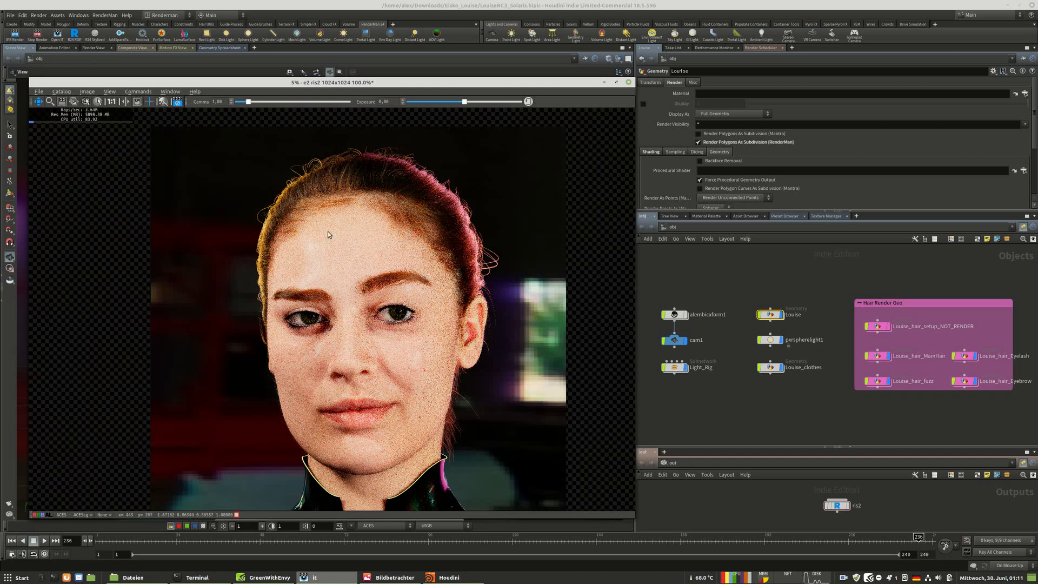
{"action": "scroll", "coordinate": [329, 229], "scroll_direction": "down", "scroll_amount": 1}
{"action": "scroll", "coordinate": [387, 382], "scroll_direction": "up", "scroll_amount": 1}
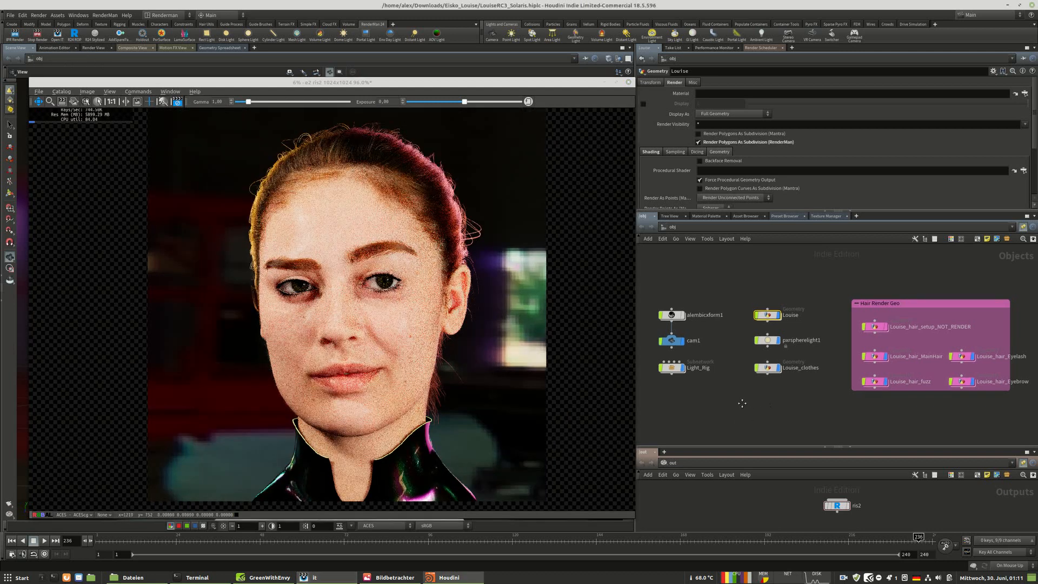
Look through the lights inside the Light_Rig subnetwork and return to the object level.
{"action": "middle_click_drag", "start_coordinate": [695, 386], "coordinate": [681, 395]}
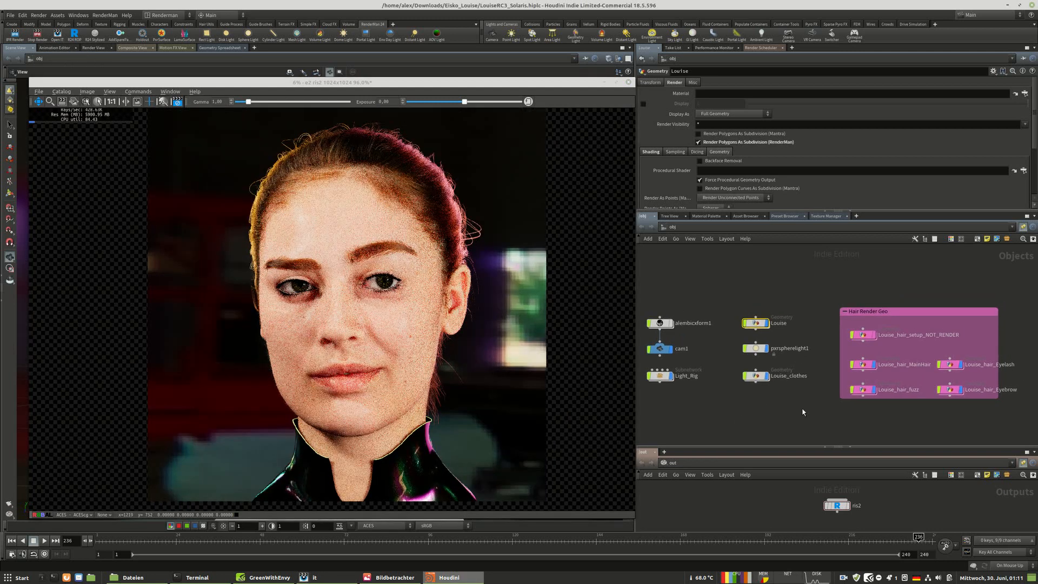
{"action": "double_click", "coordinate": [660, 375]}
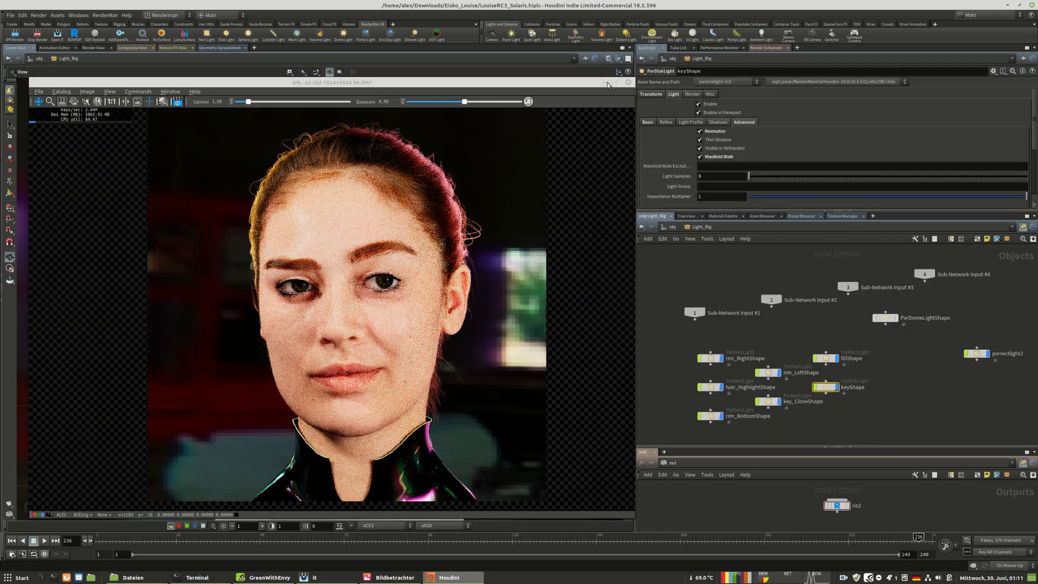
{"action": "key", "text": "u"}
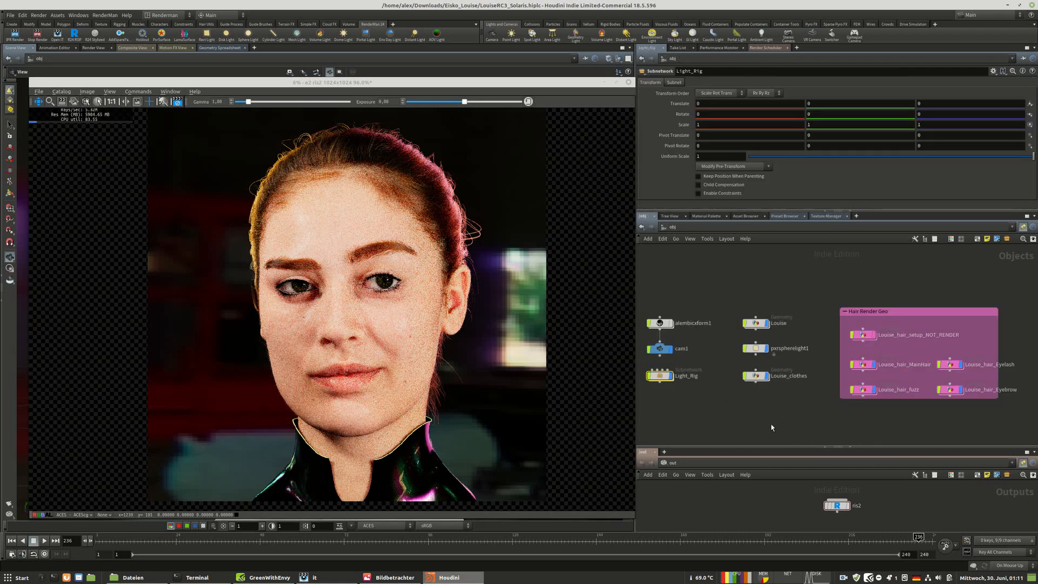
Raise the intensity of the blue pxrspherelight1 in stages to 1, 1000 and finally 10000.
{"action": "left_click", "coordinate": [756, 347]}
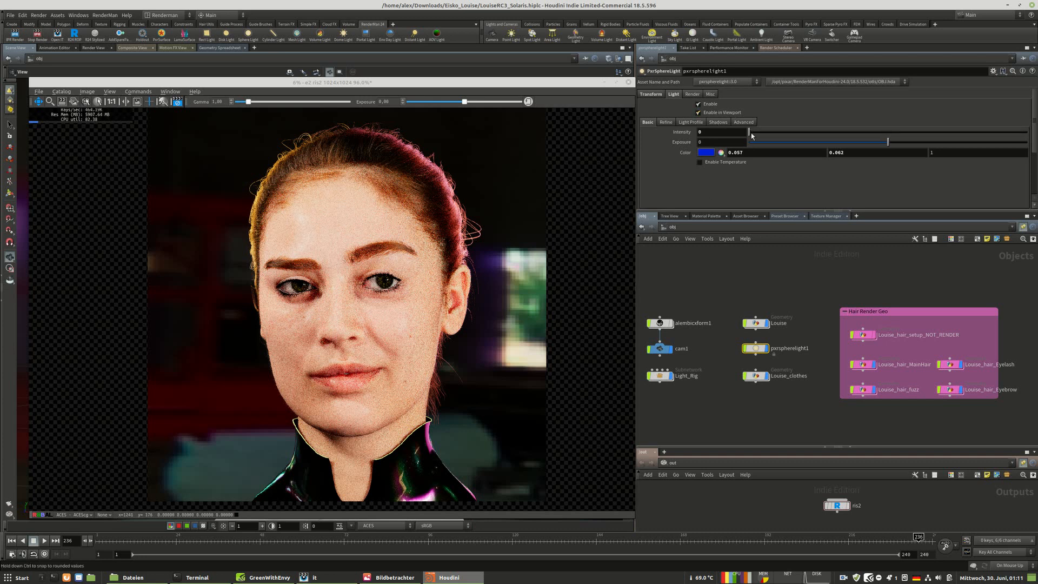
{"action": "left_click_drag", "start_coordinate": [753, 132], "coordinate": [1027, 135]}
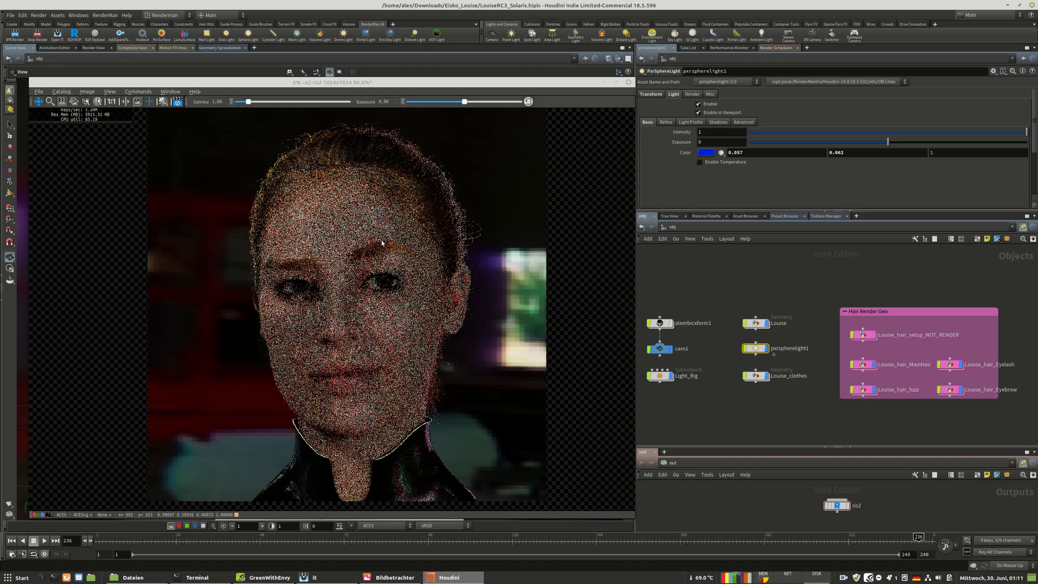
{"action": "left_click", "coordinate": [720, 132]}
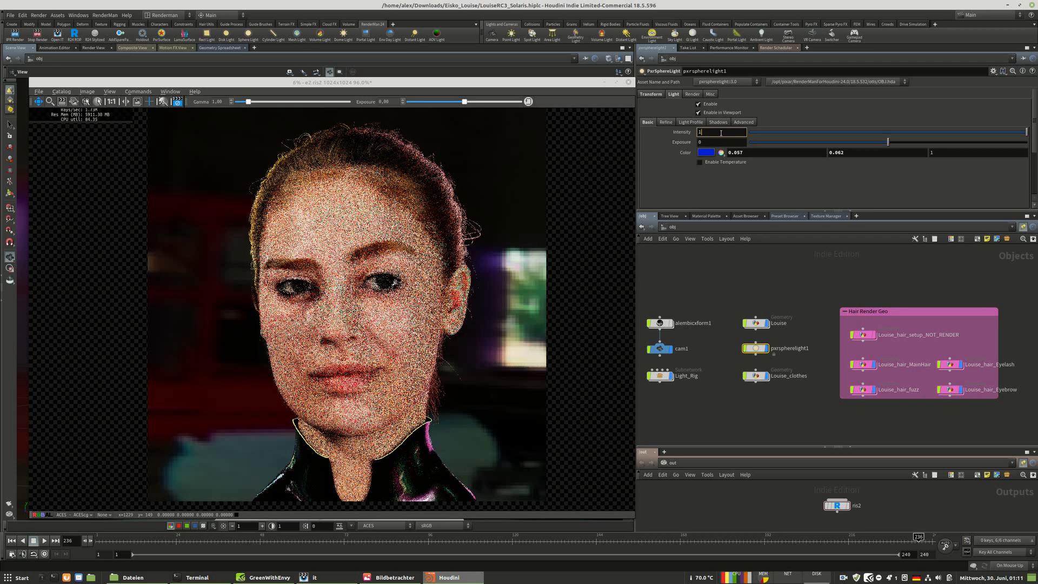
{"action": "type", "text": "000"}
{"action": "key", "text": "Return"}
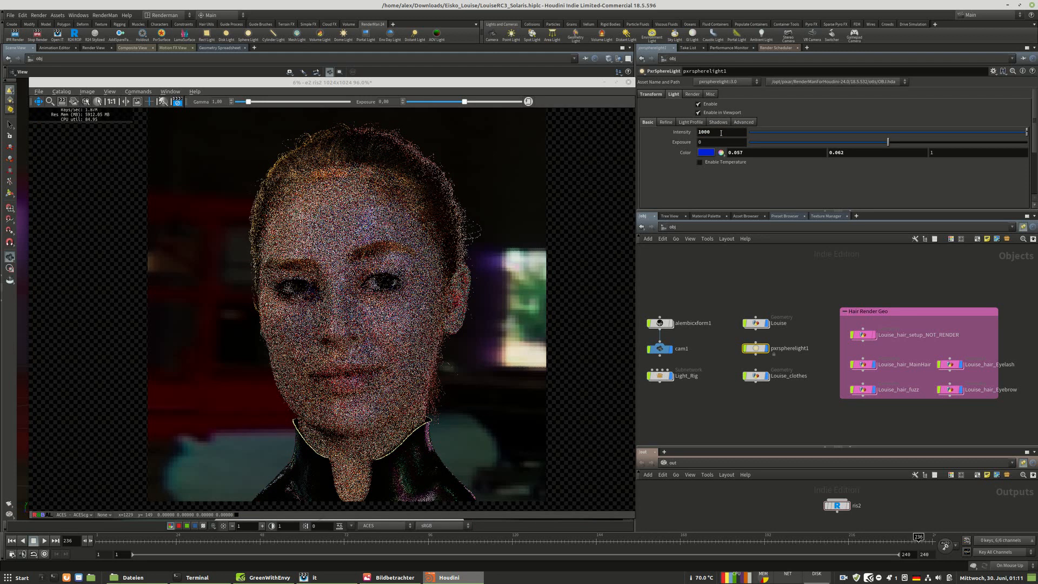
{"action": "left_click", "coordinate": [726, 132]}
{"action": "type", "text": "0"}
{"action": "key", "text": "Return"}
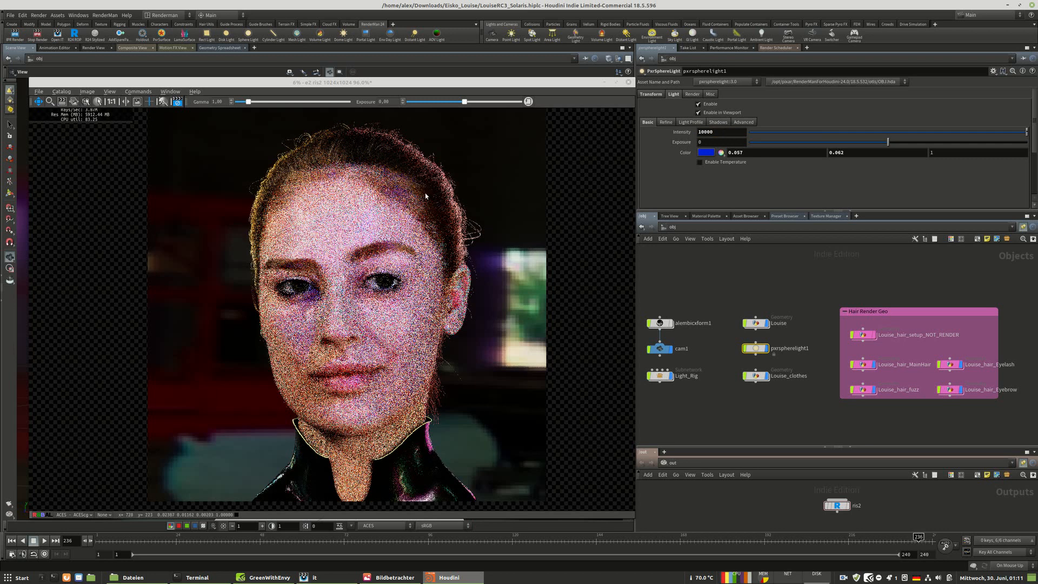
Minimize the render window and dolly the locked cam1 view in closer to the face.
{"action": "left_click", "coordinate": [604, 82]}
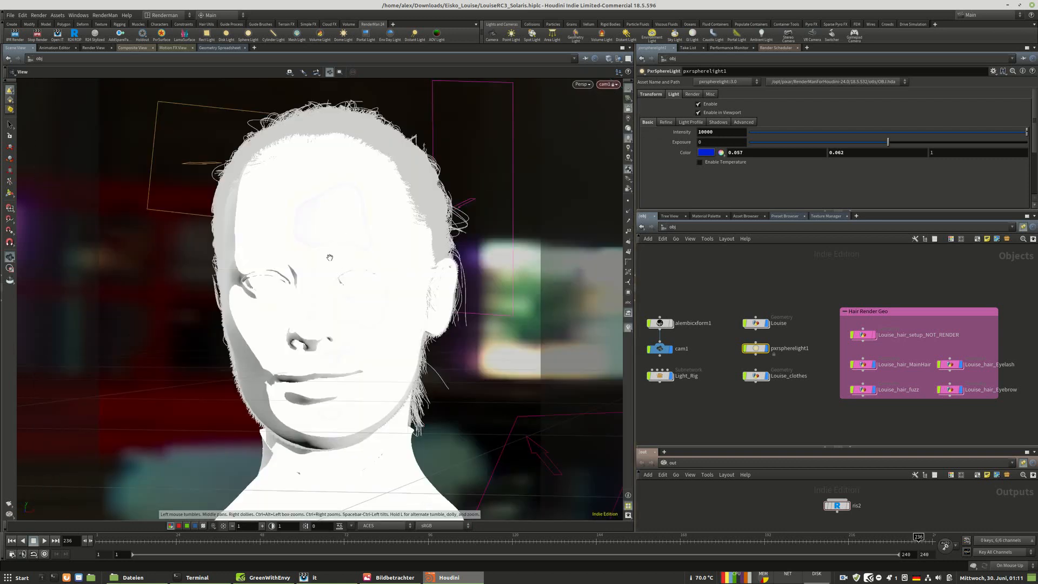
{"action": "right_click_drag", "start_coordinate": [329, 278], "coordinate": [458, 260]}
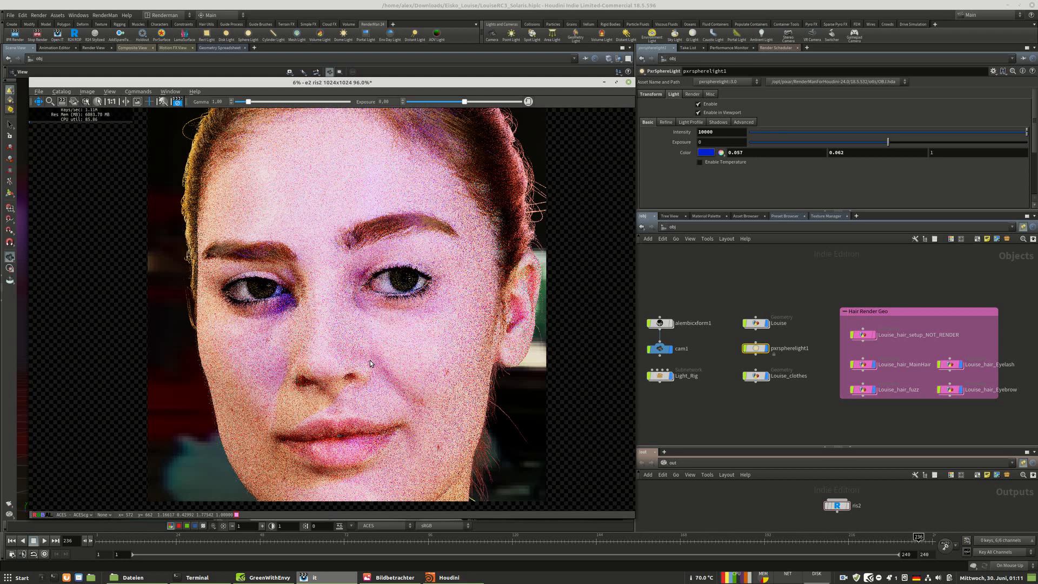
Check the framing of the new face close-up in the live render, from the full frame up to 100%.
{"action": "scroll", "coordinate": [290, 319], "scroll_direction": "down", "scroll_amount": 5}
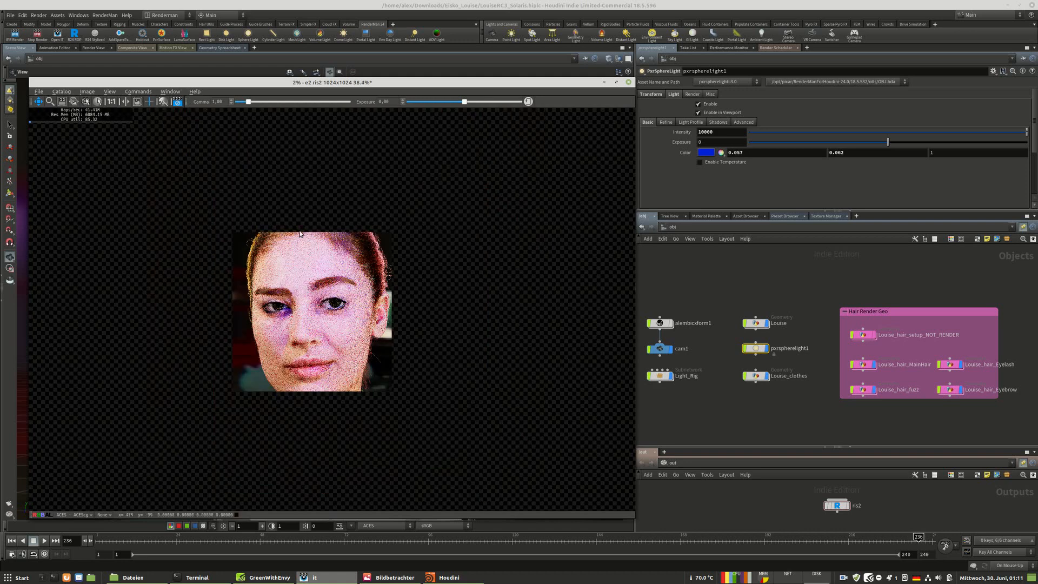
{"action": "scroll", "coordinate": [290, 254], "scroll_direction": "up", "scroll_amount": 5}
{"action": "scroll", "coordinate": [288, 166], "scroll_direction": "down", "scroll_amount": 2}
{"action": "scroll", "coordinate": [286, 255], "scroll_direction": "up", "scroll_amount": 2}
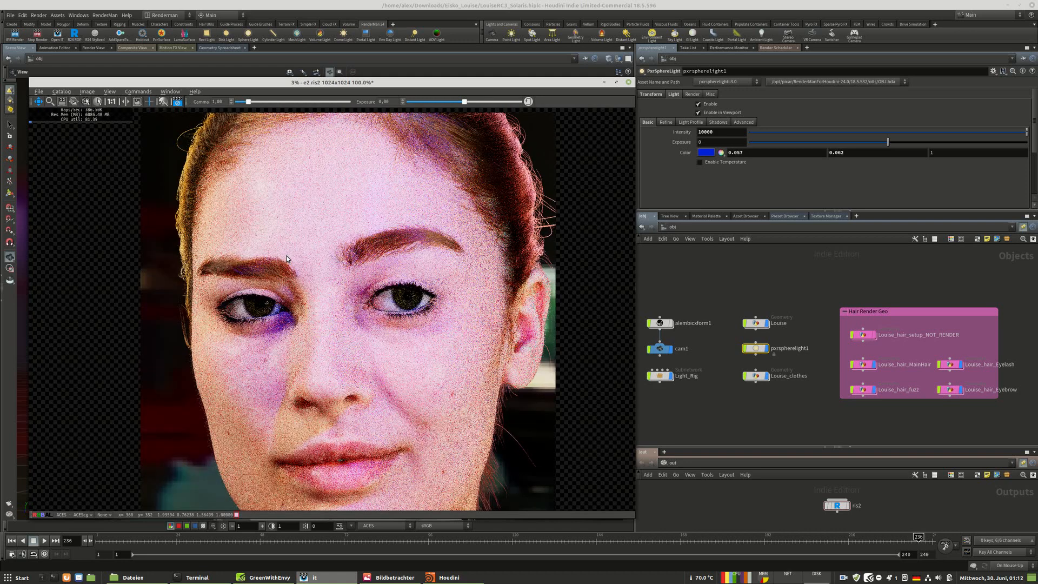
{"action": "scroll", "coordinate": [277, 260], "scroll_direction": "down", "scroll_amount": 1}
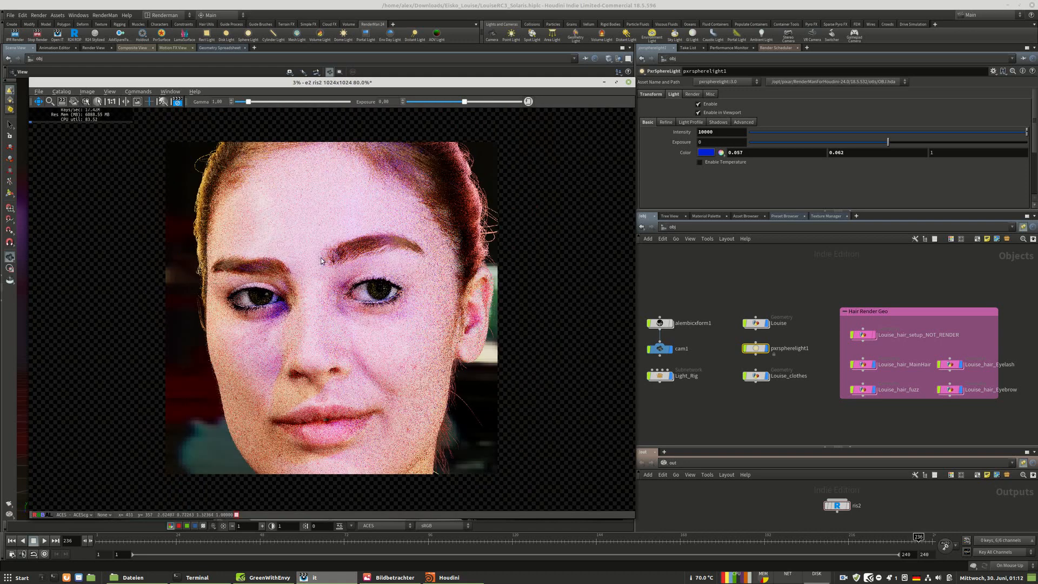
{"action": "scroll", "coordinate": [320, 260], "scroll_direction": "up", "scroll_amount": 1}
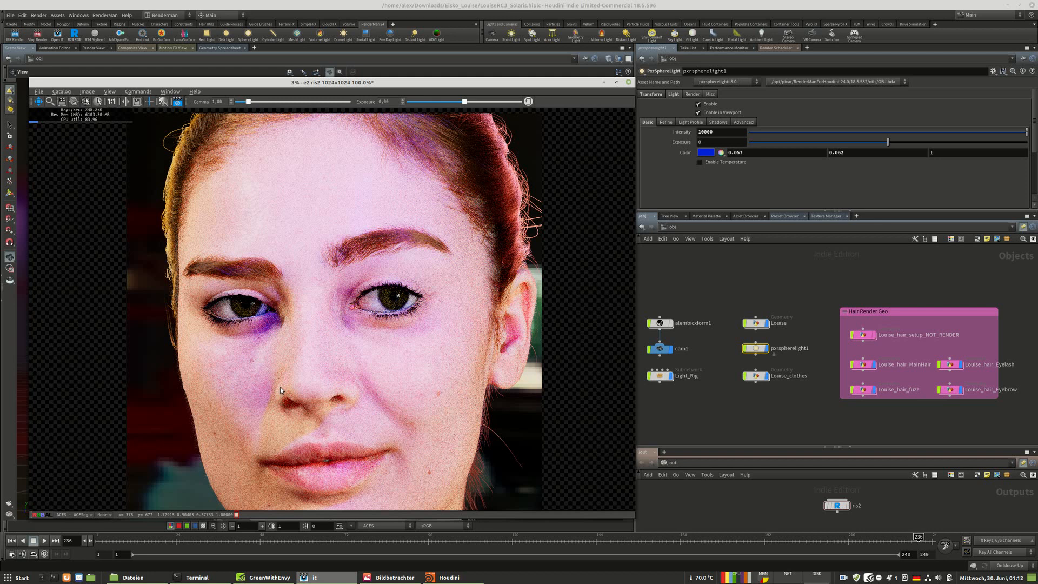
Examine the skin, eyes and nose under the blue sphere light as the close-up render refines.
{"action": "scroll", "coordinate": [244, 285], "scroll_direction": "down", "scroll_amount": 1}
{"action": "scroll", "coordinate": [250, 296], "scroll_direction": "up", "scroll_amount": 1}
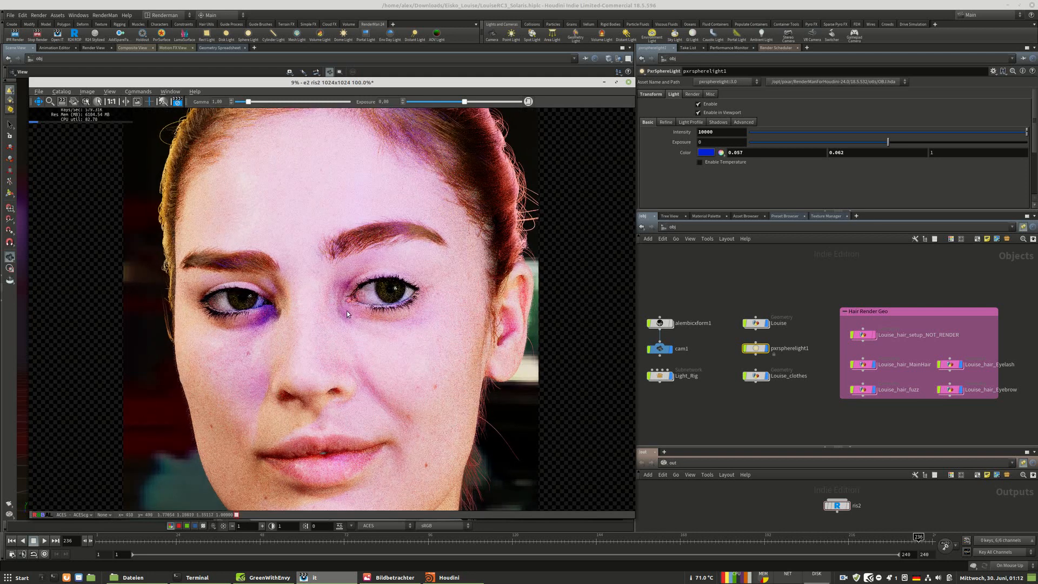
{"action": "scroll", "coordinate": [349, 313], "scroll_direction": "up", "scroll_amount": 1}
{"action": "scroll", "coordinate": [351, 314], "scroll_direction": "down", "scroll_amount": 1}
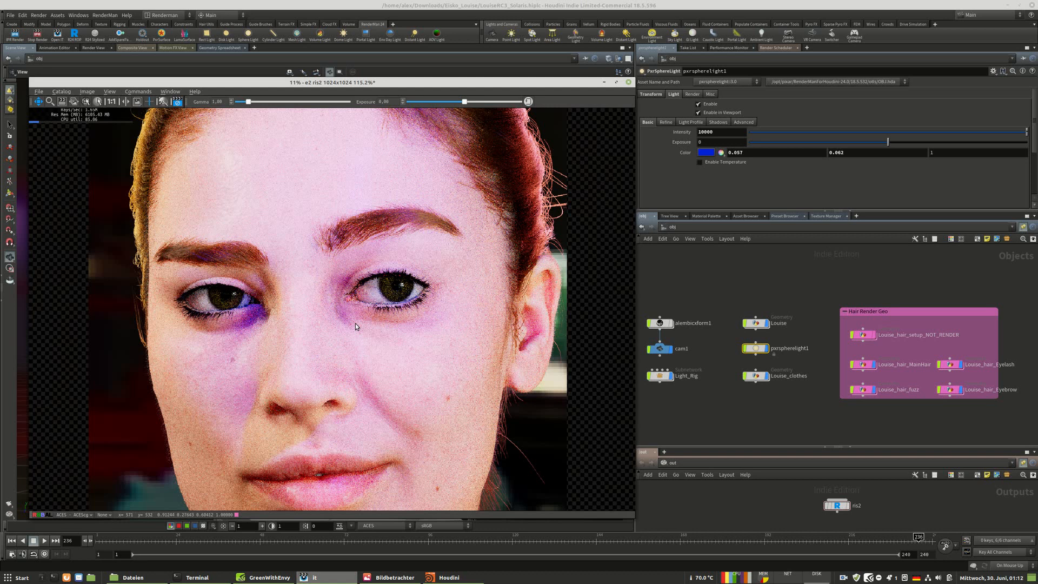
{"action": "scroll", "coordinate": [355, 326], "scroll_direction": "down", "scroll_amount": 1}
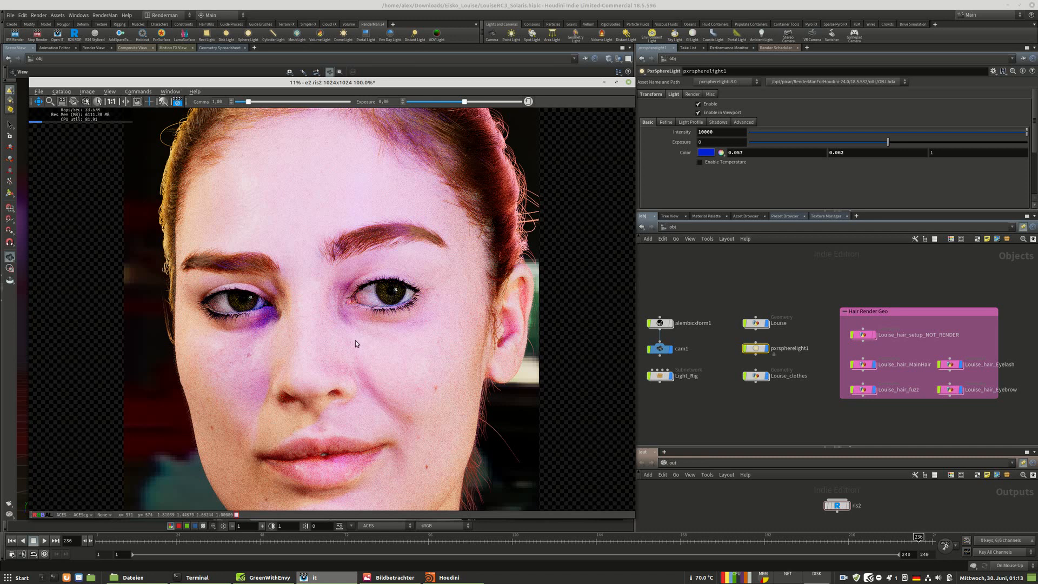
{"action": "scroll", "coordinate": [356, 338], "scroll_direction": "up", "scroll_amount": 2}
{"action": "scroll", "coordinate": [267, 286], "scroll_direction": "down", "scroll_amount": 3}
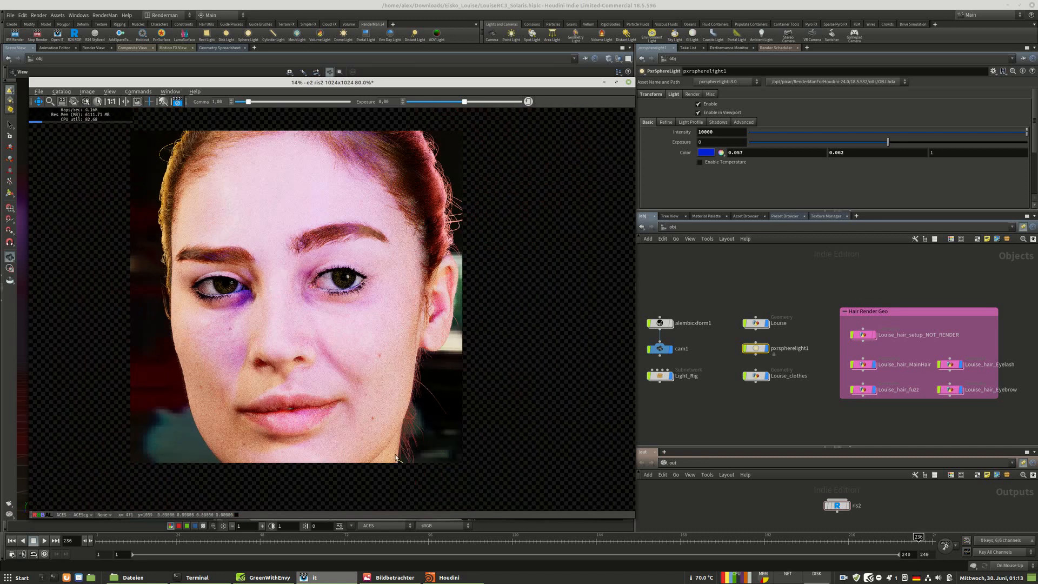
{"action": "scroll", "coordinate": [308, 276], "scroll_direction": "up", "scroll_amount": 1}
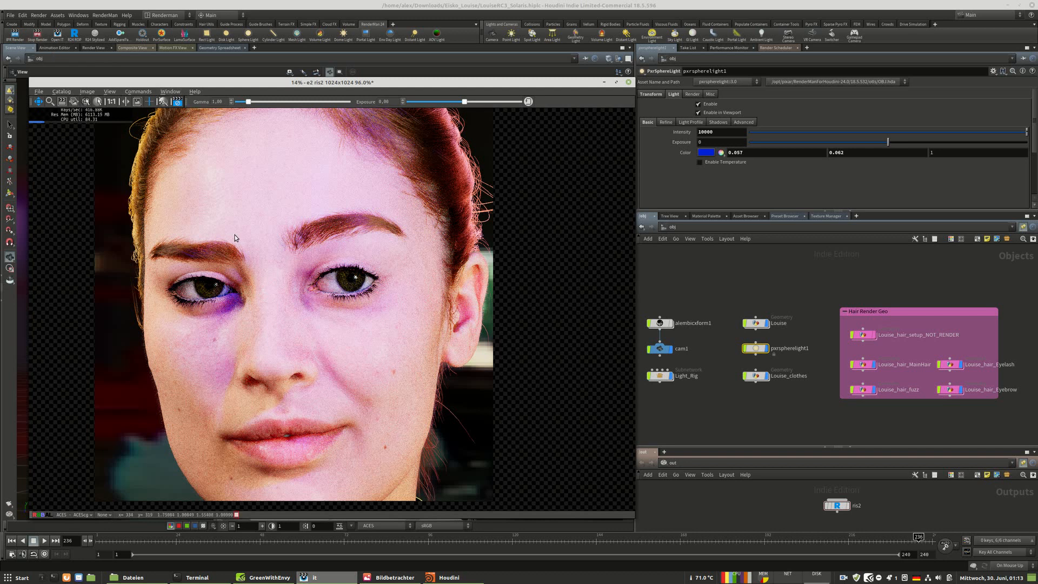
{"action": "scroll", "coordinate": [238, 238], "scroll_direction": "down", "scroll_amount": 1}
{"action": "scroll", "coordinate": [205, 193], "scroll_direction": "up", "scroll_amount": 1}
{"action": "scroll", "coordinate": [507, 298], "scroll_direction": "down", "scroll_amount": 1}
{"action": "scroll", "coordinate": [313, 250], "scroll_direction": "up", "scroll_amount": 2}
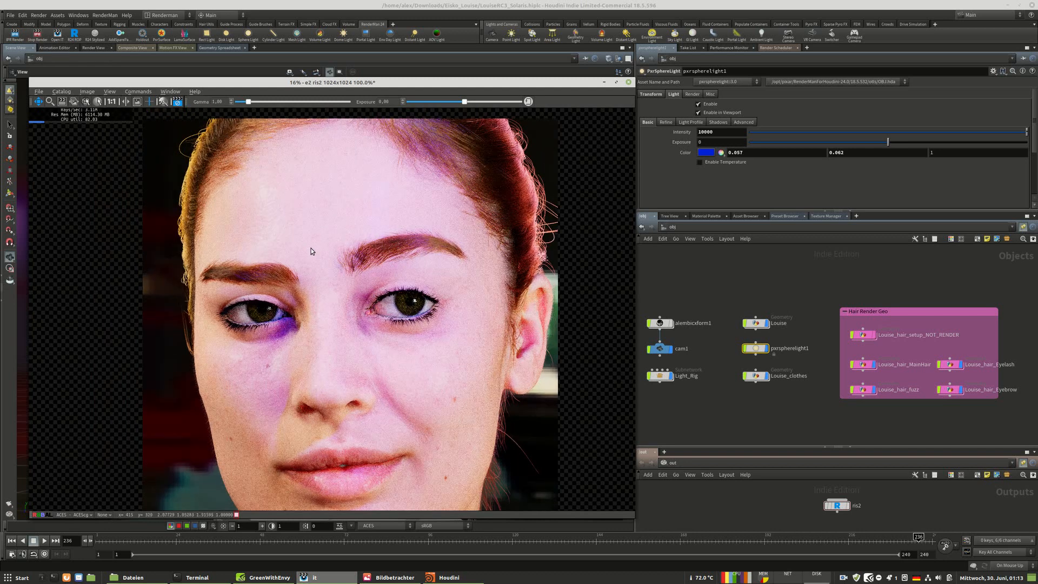
Stop the IPR render of the Louise close-up and return to the Houdini scene.
{"action": "left_click", "coordinate": [178, 102]}
{"action": "left_click", "coordinate": [38, 37]}
{"action": "left_click", "coordinate": [38, 37]}
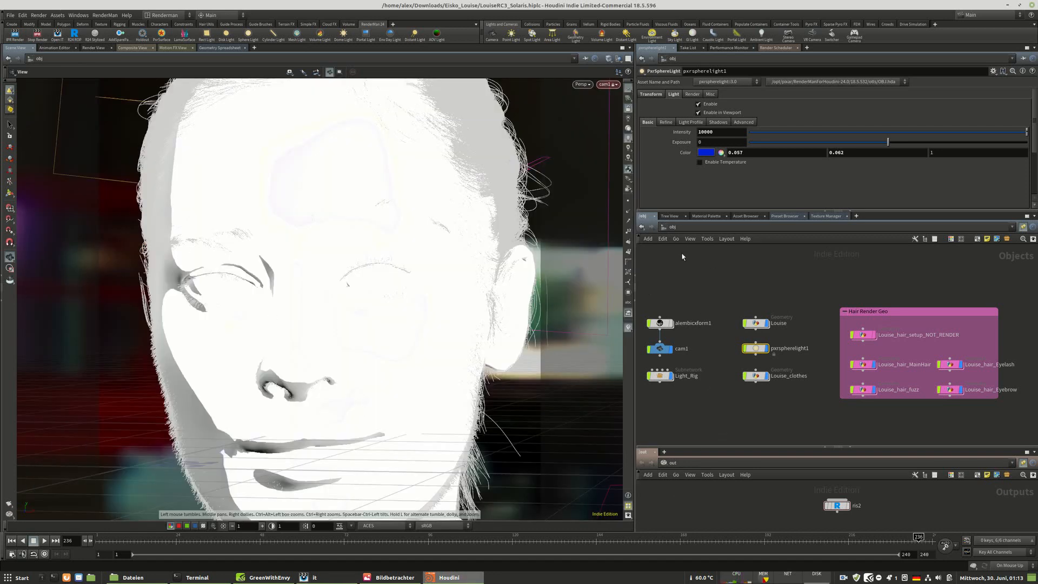
Save the Louise scene file with the whole object network in view.
{"action": "key", "text": "h"}
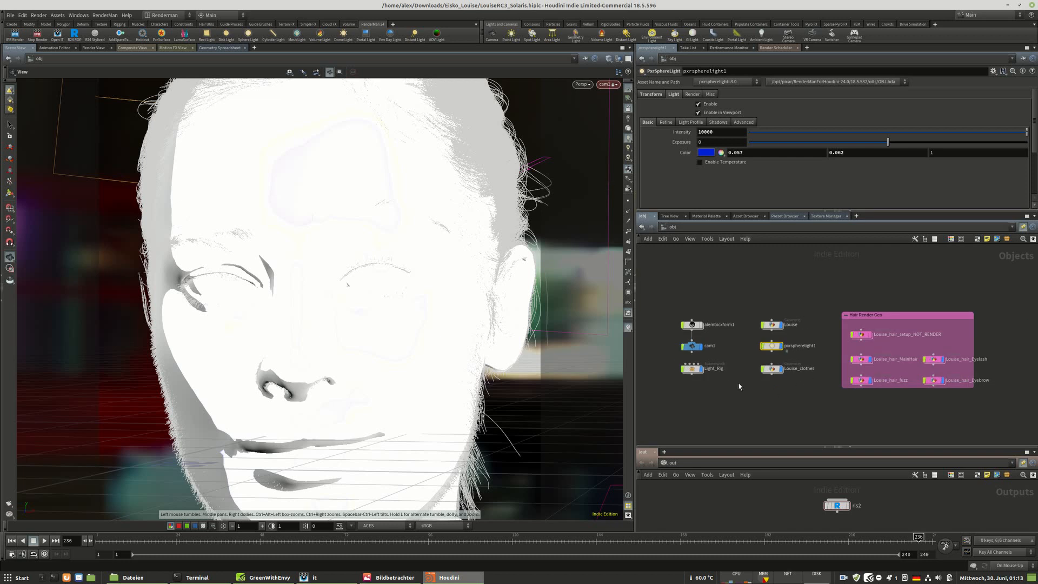
{"action": "left_click", "coordinate": [19, 15]}
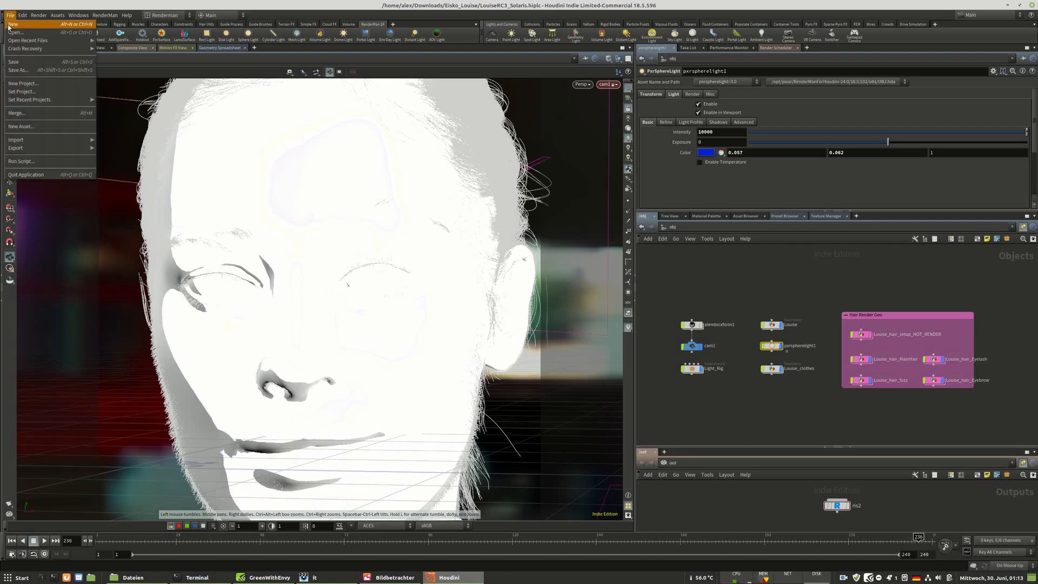
{"action": "left_click", "coordinate": [24, 62]}
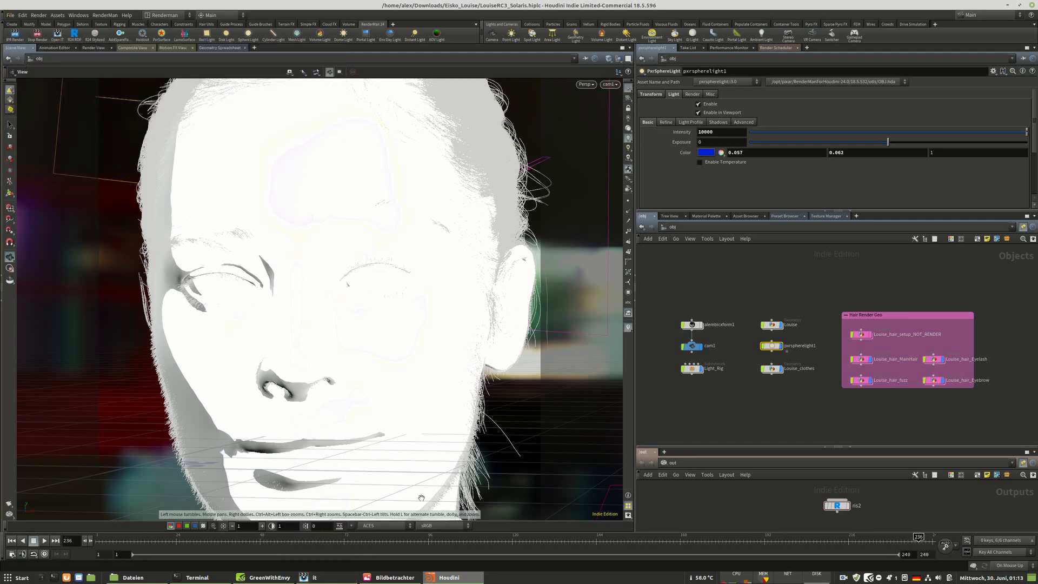
Close the image viewer window that holds the earlier render.
{"action": "mouse_move", "coordinate": [355, 582]}
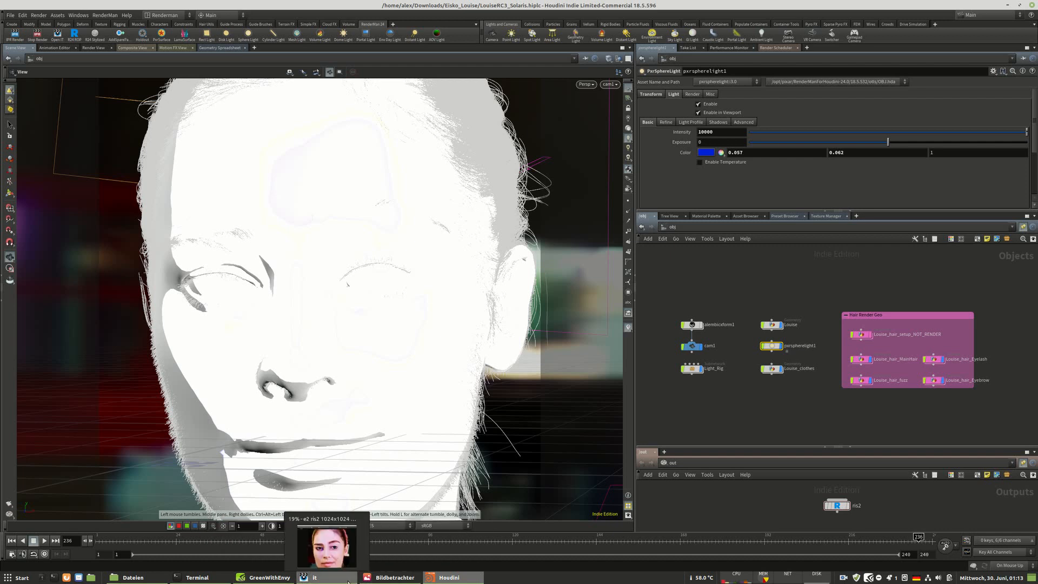
{"action": "mouse_move", "coordinate": [458, 580]}
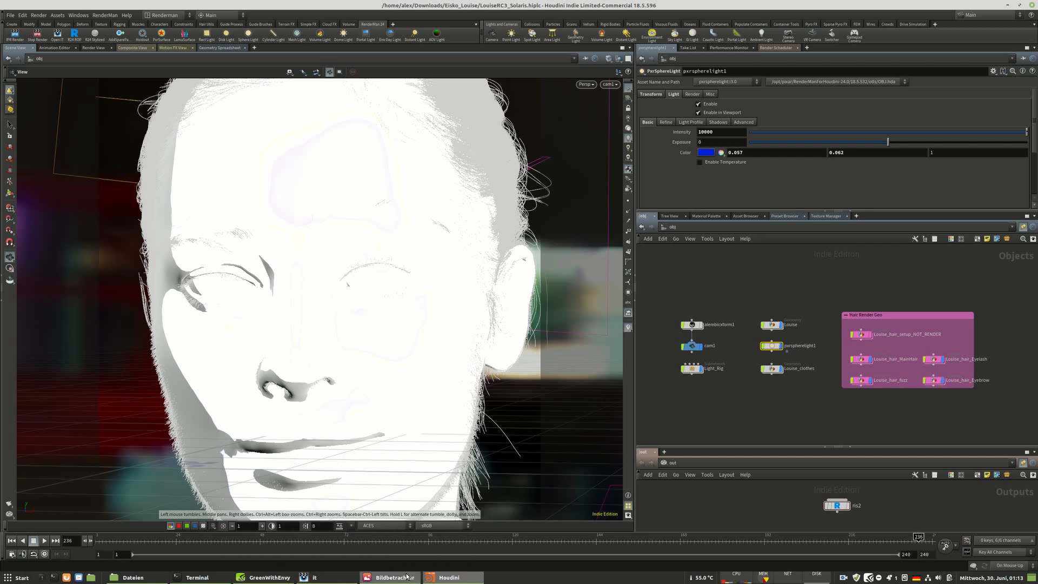
{"action": "right_click", "coordinate": [387, 578]}
{"action": "left_click", "coordinate": [382, 561]}
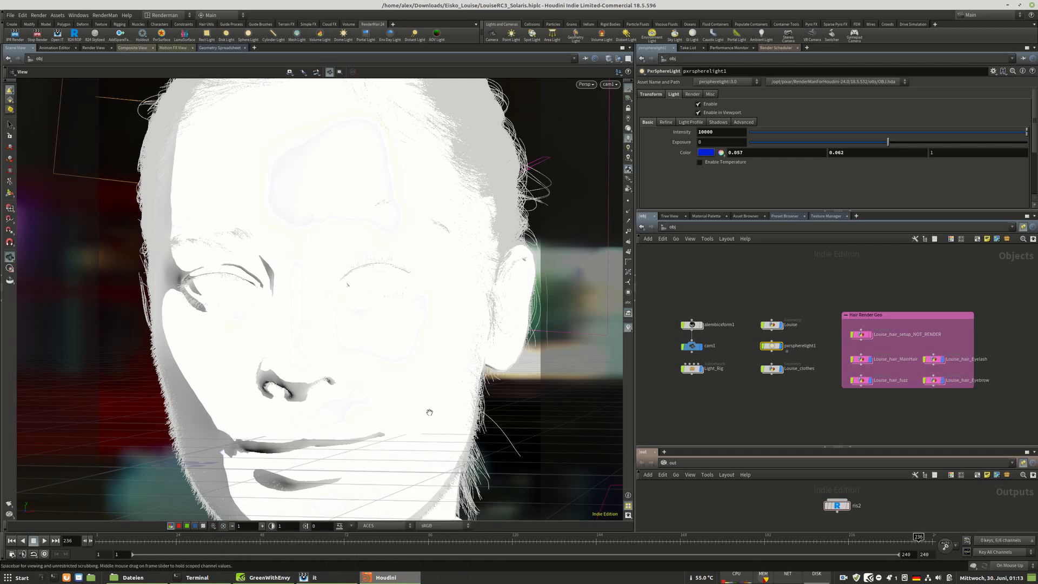
Change the desktop layout to Solaris and look through the /alembicxform1/cam1 camera.
{"action": "left_click", "coordinate": [176, 16]}
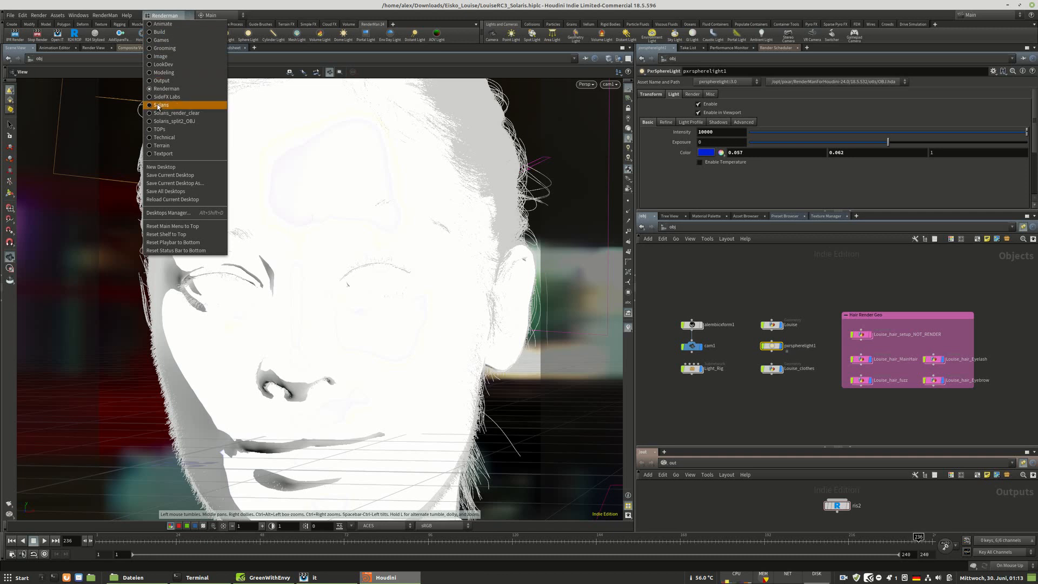
{"action": "left_click", "coordinate": [158, 105]}
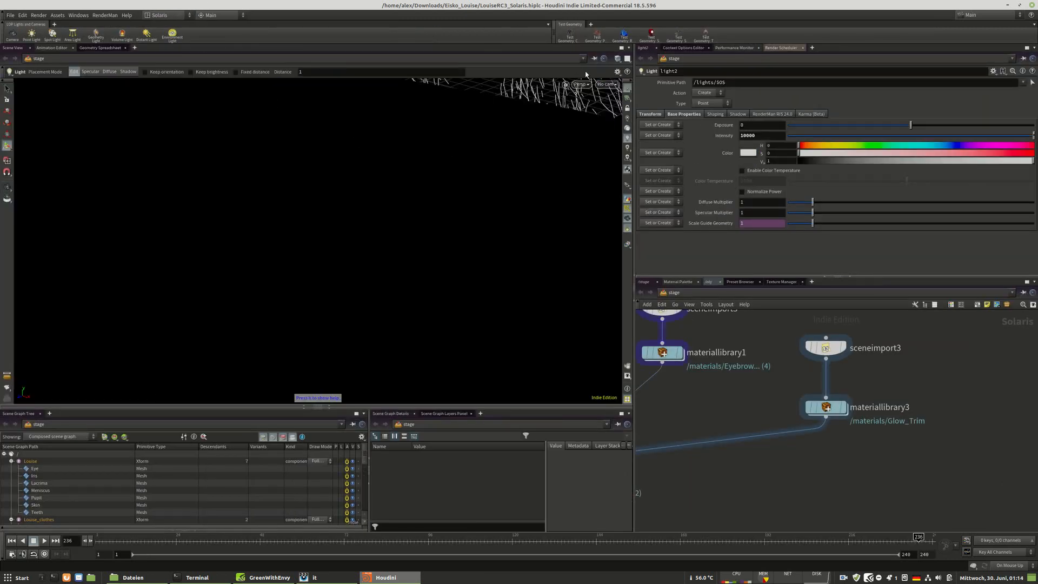
{"action": "left_click", "coordinate": [607, 85]}
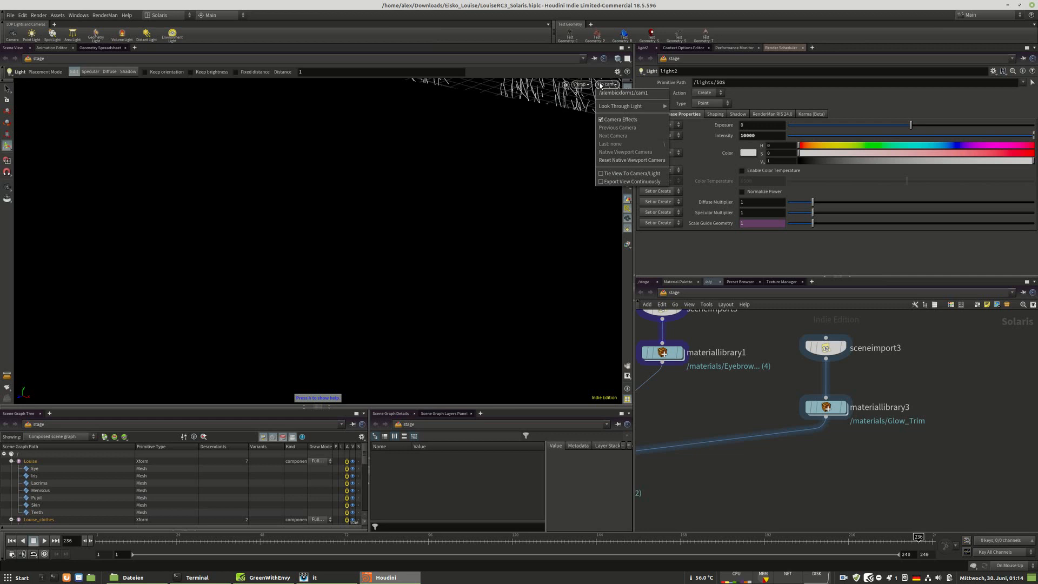
{"action": "left_click", "coordinate": [621, 98]}
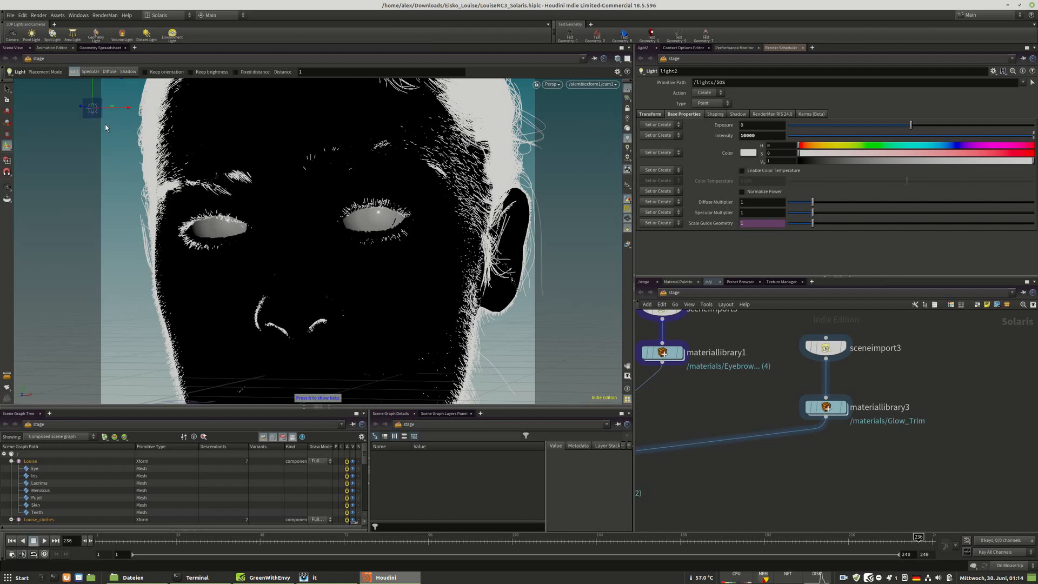
Bring merge1 and the two light nodes into view and adjust the spacing between light1 and light2.
{"action": "middle_click_drag", "start_coordinate": [764, 485], "coordinate": [908, 419]}
{"action": "scroll", "coordinate": [908, 419], "scroll_direction": "down", "scroll_amount": 3}
{"action": "scroll", "coordinate": [822, 472], "scroll_direction": "up", "scroll_amount": 3}
{"action": "left_click_drag", "start_coordinate": [794, 465], "coordinate": [793, 484]}
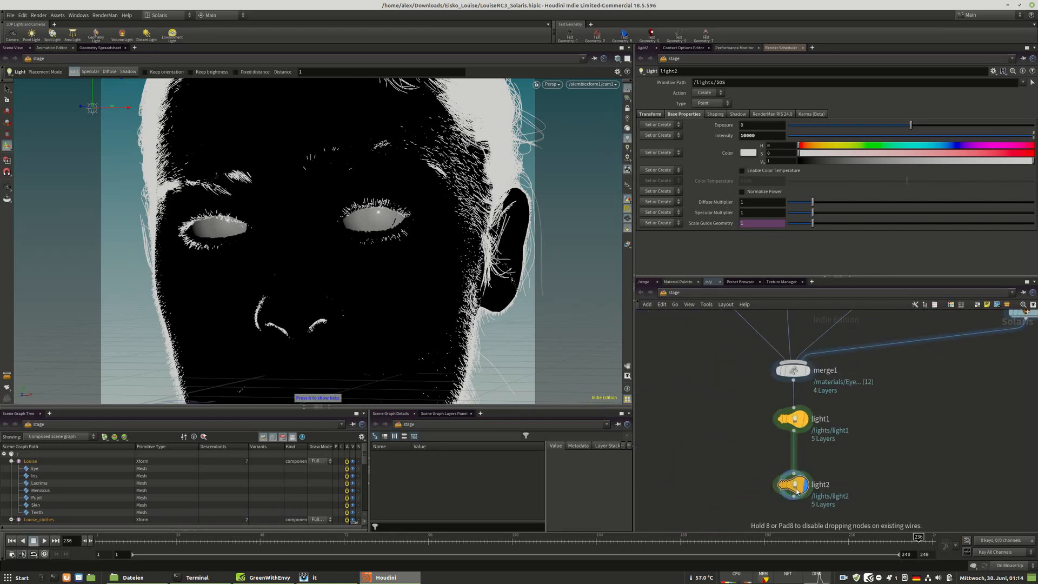
Check the graphics card's memory and load in GreenWithEnvy, then return to the Solaris stage.
{"action": "left_click", "coordinate": [551, 84]}
{"action": "key", "text": "Escape"}
{"action": "left_click", "coordinate": [264, 578]}
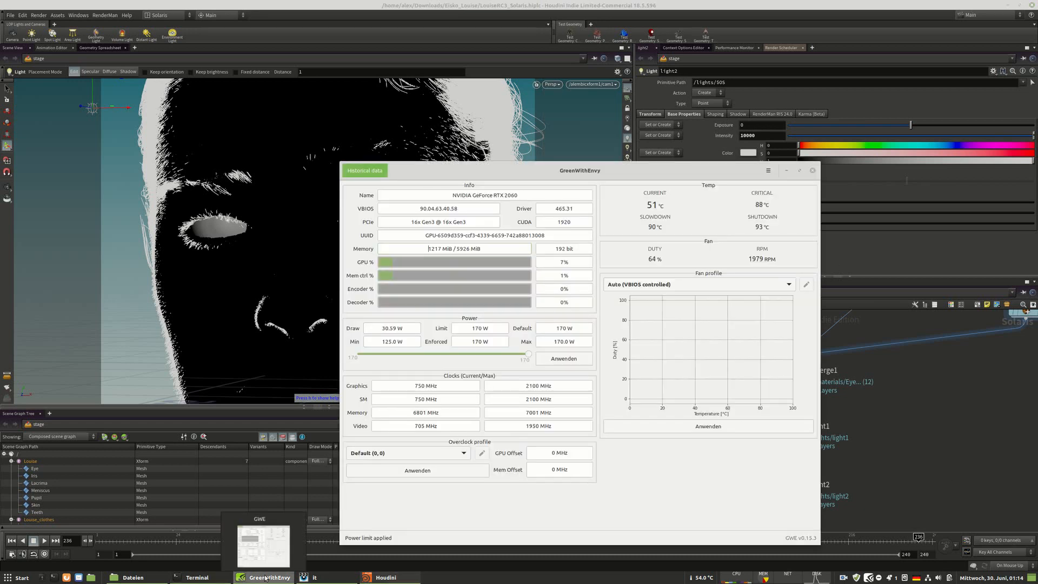
{"action": "left_click", "coordinate": [786, 171]}
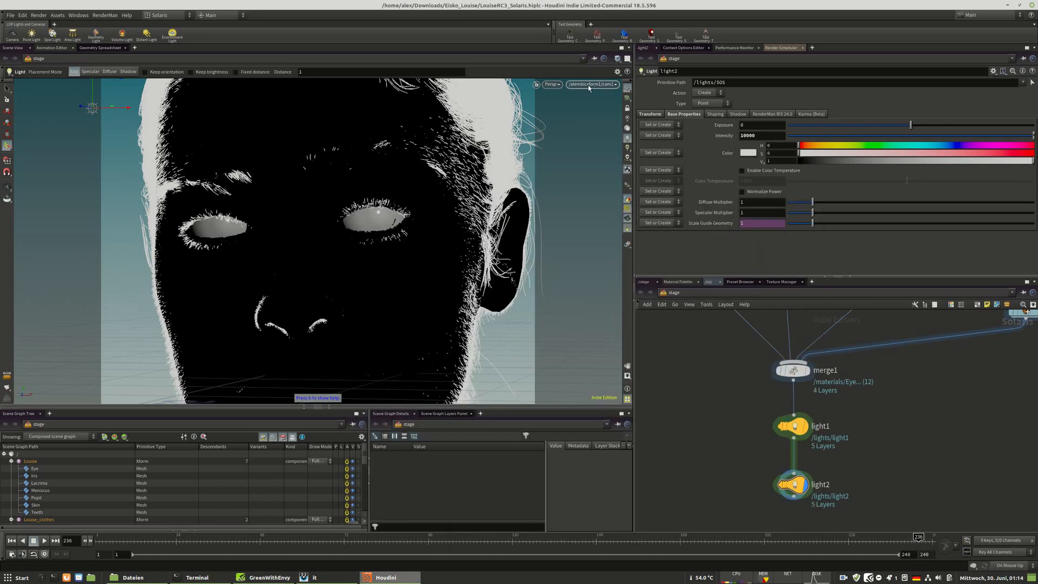
Set the viewport renderer to RenderMan XPU 24.0 and get the live render of the stage running.
{"action": "left_click", "coordinate": [553, 85]}
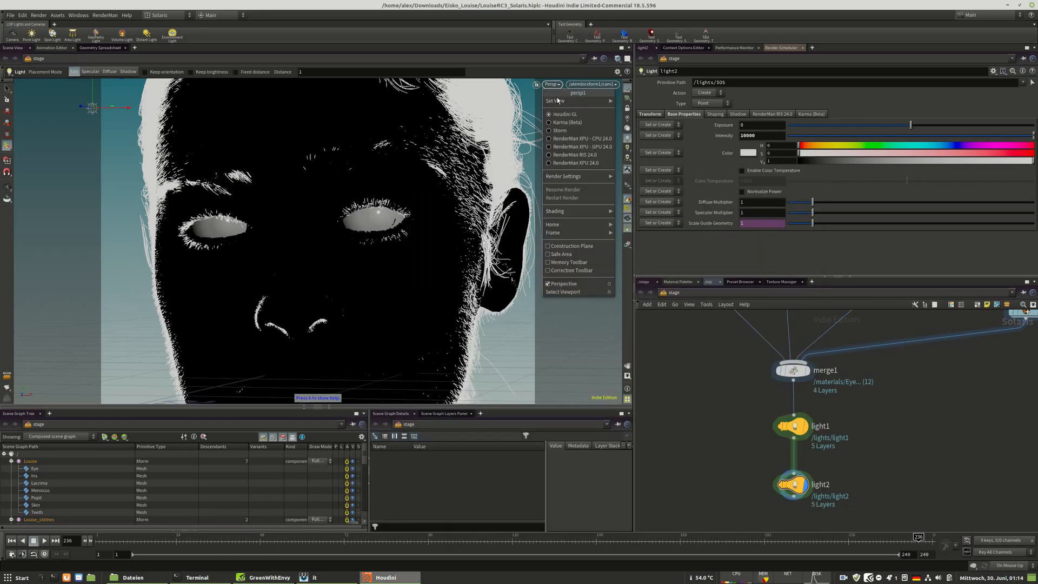
{"action": "left_click", "coordinate": [586, 163]}
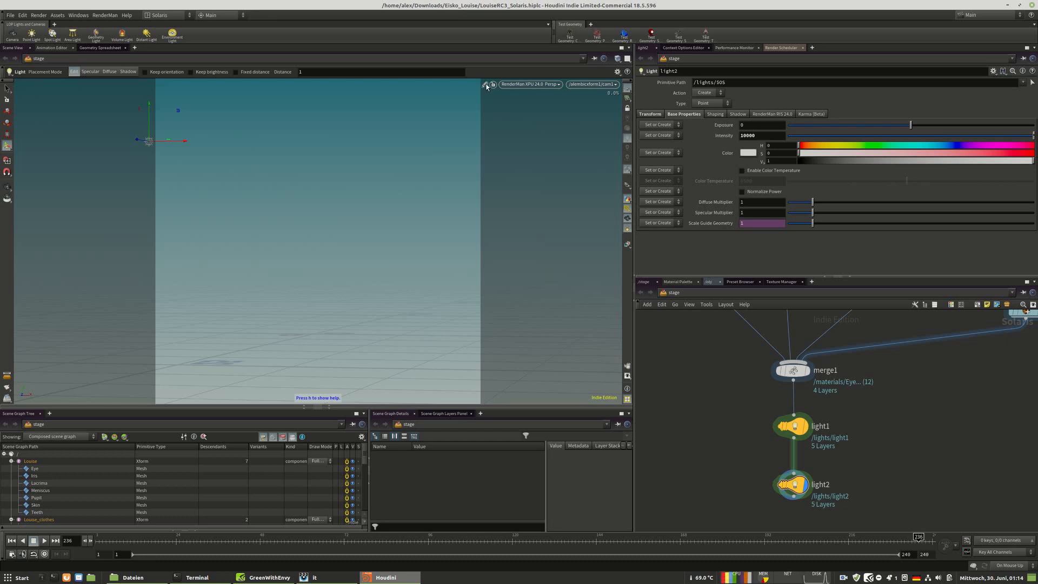
{"action": "left_click", "coordinate": [485, 84]}
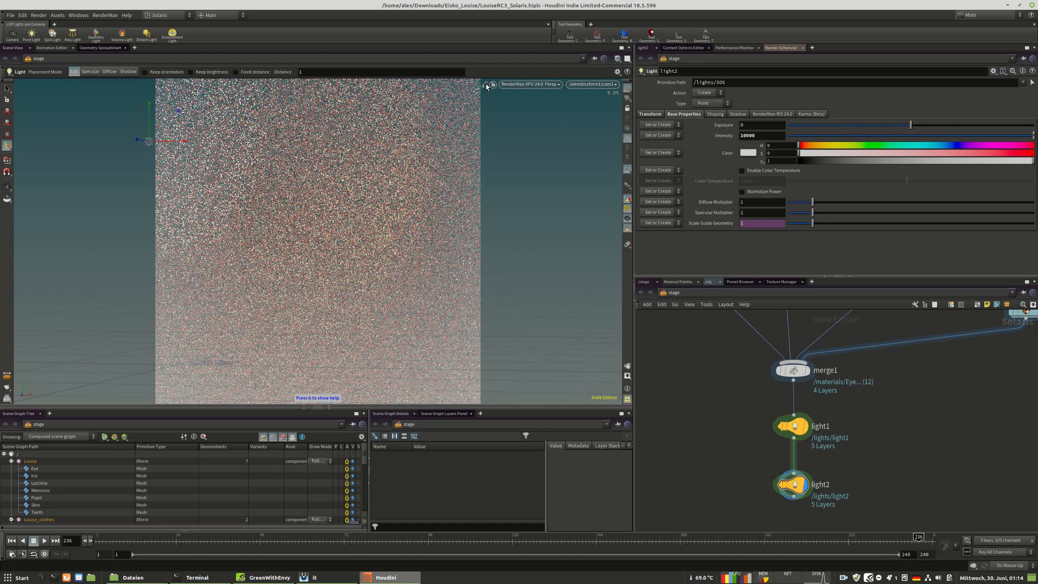
Select the sceneimport2 camera import node and move it slightly away from the other imports.
{"action": "scroll", "coordinate": [876, 411], "scroll_direction": "down", "scroll_amount": 3}
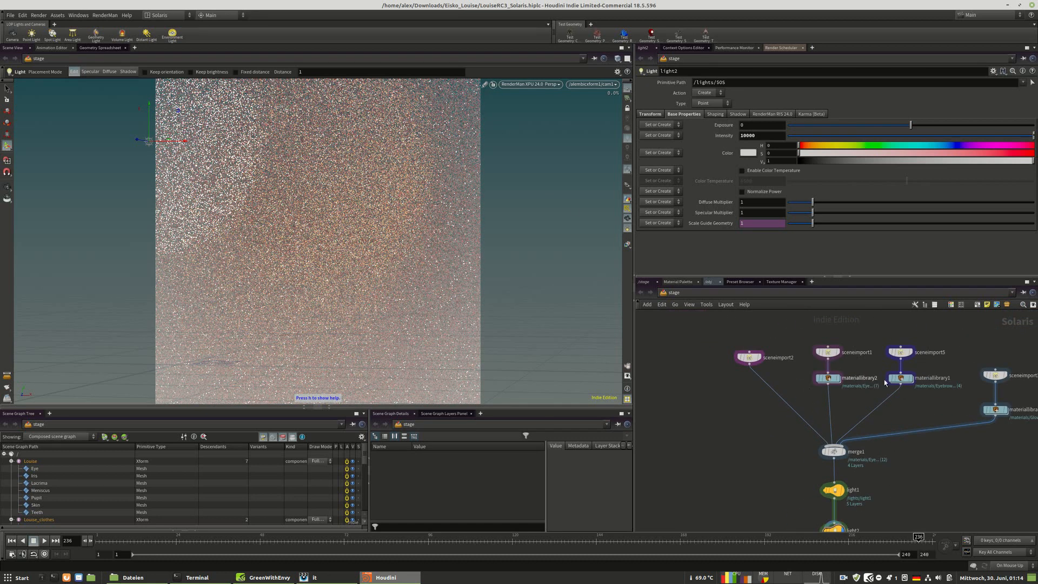
{"action": "left_click_drag", "start_coordinate": [739, 369], "coordinate": [723, 377]}
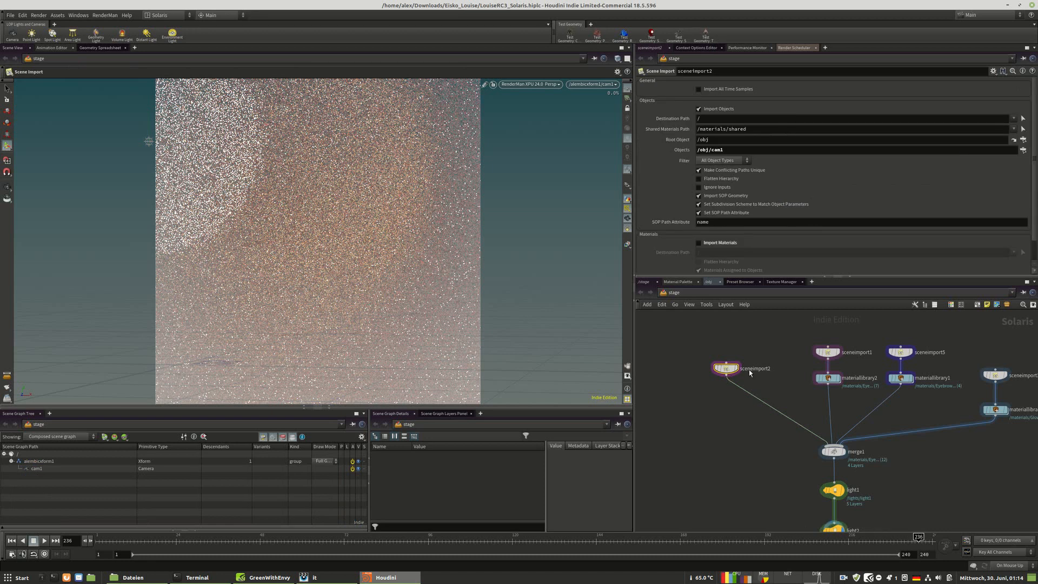
{"action": "key", "text": "Tab"}
{"action": "type", "text": "camer"}
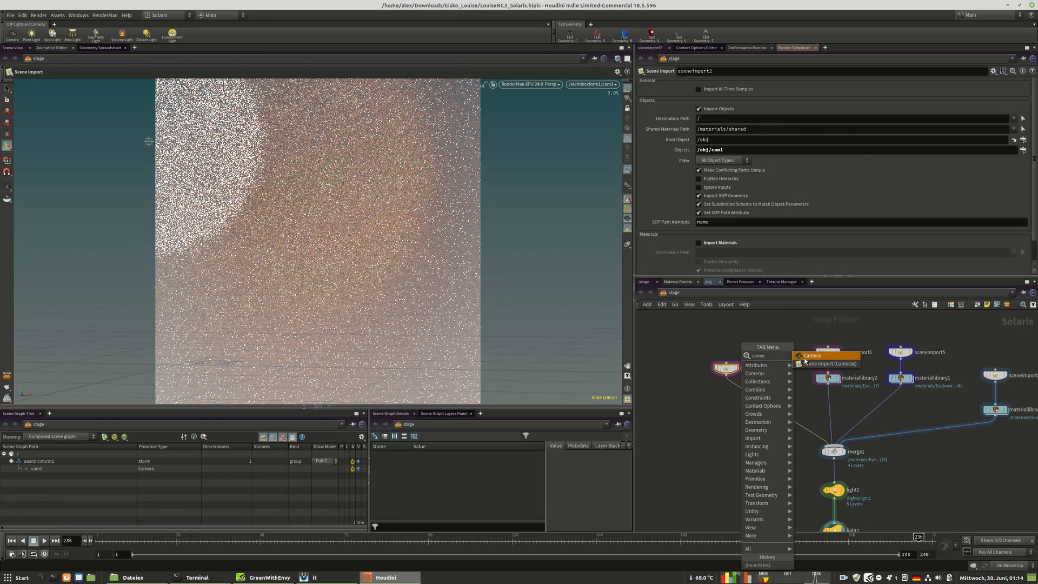
{"action": "key", "text": "Escape"}
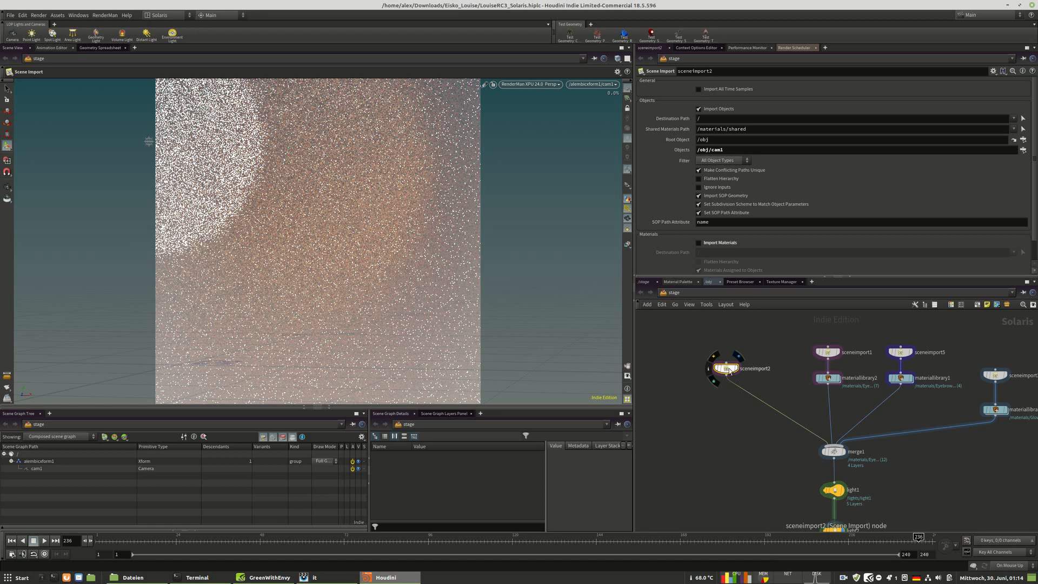
Create an edit node for the cam1 primitive after sceneimport2 and bring up its Sampling parameters.
{"action": "right_click", "coordinate": [36, 470]}
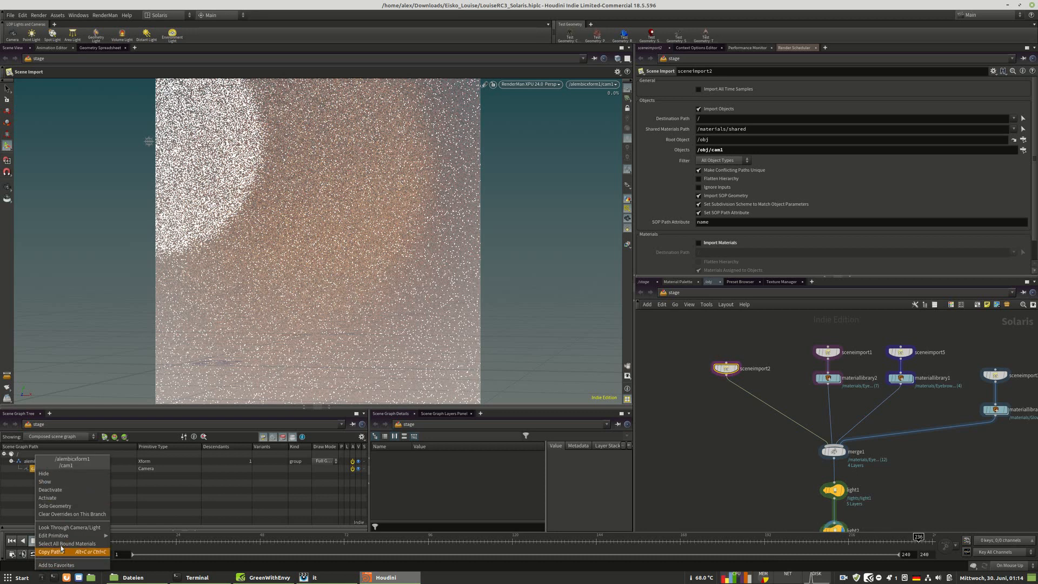
{"action": "left_click", "coordinate": [150, 538]}
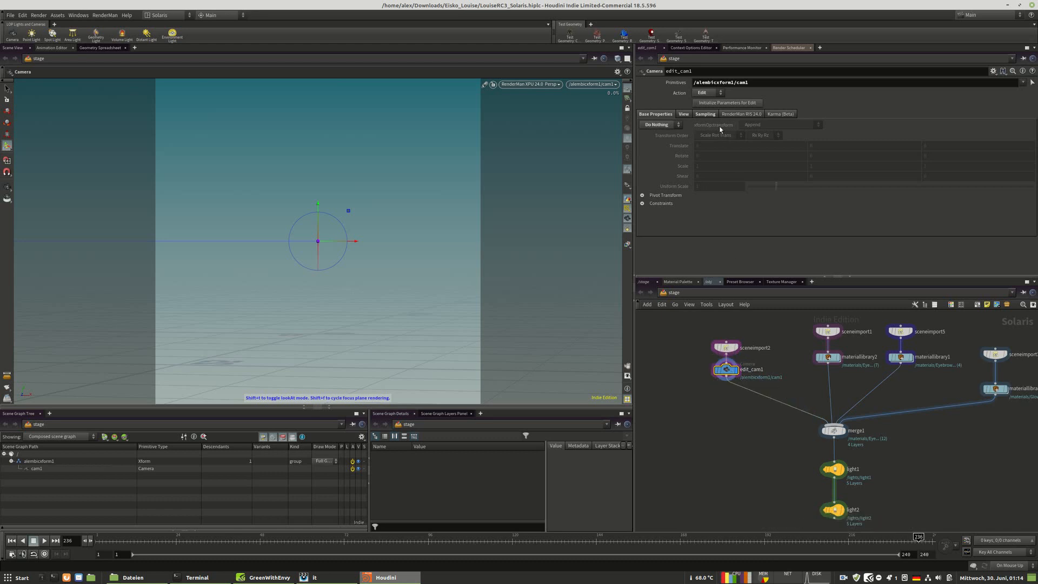
{"action": "left_click", "coordinate": [684, 114]}
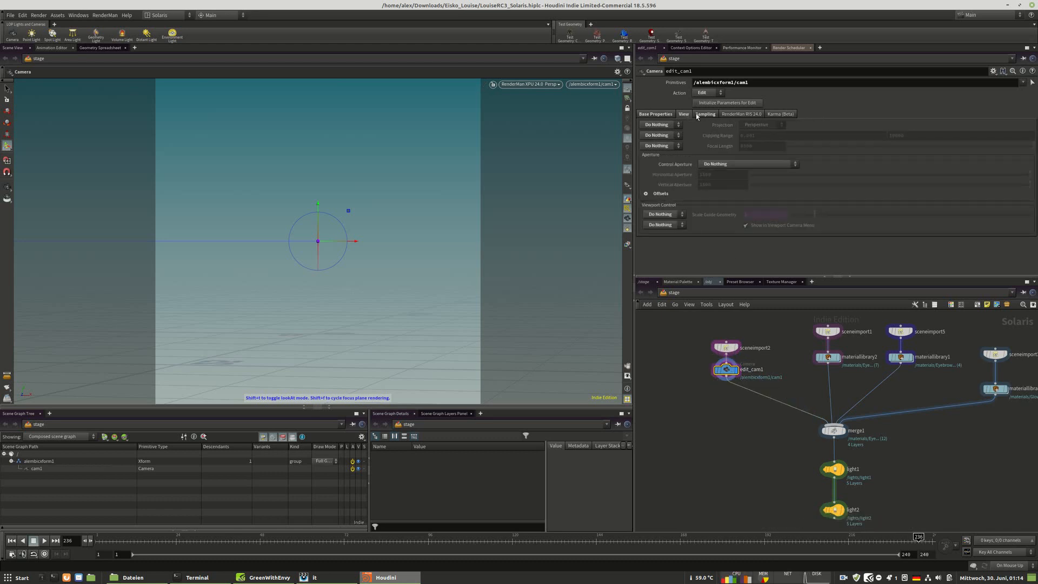
{"action": "left_click", "coordinate": [704, 114]}
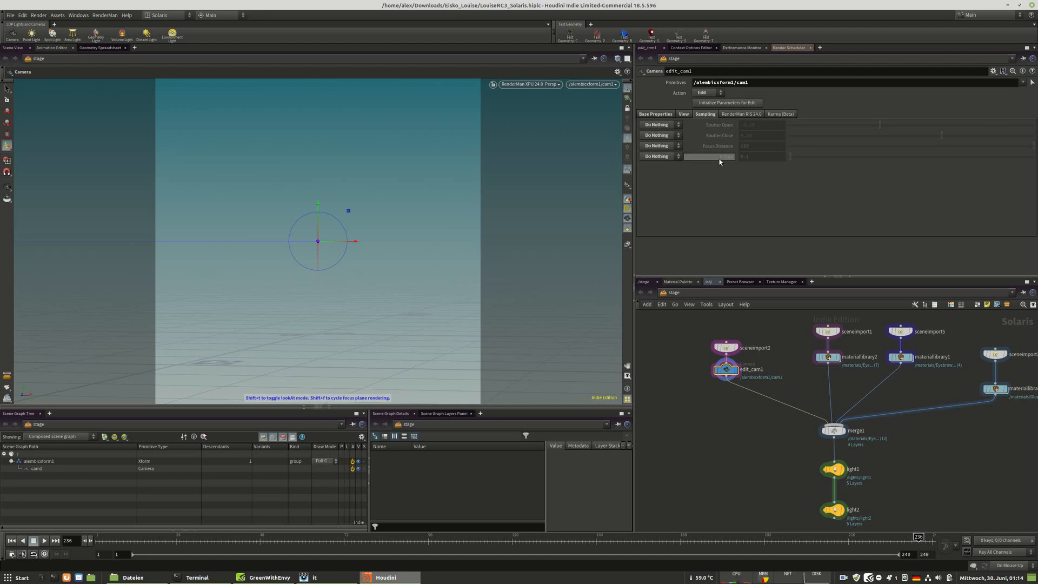
{"action": "left_click", "coordinate": [655, 114]}
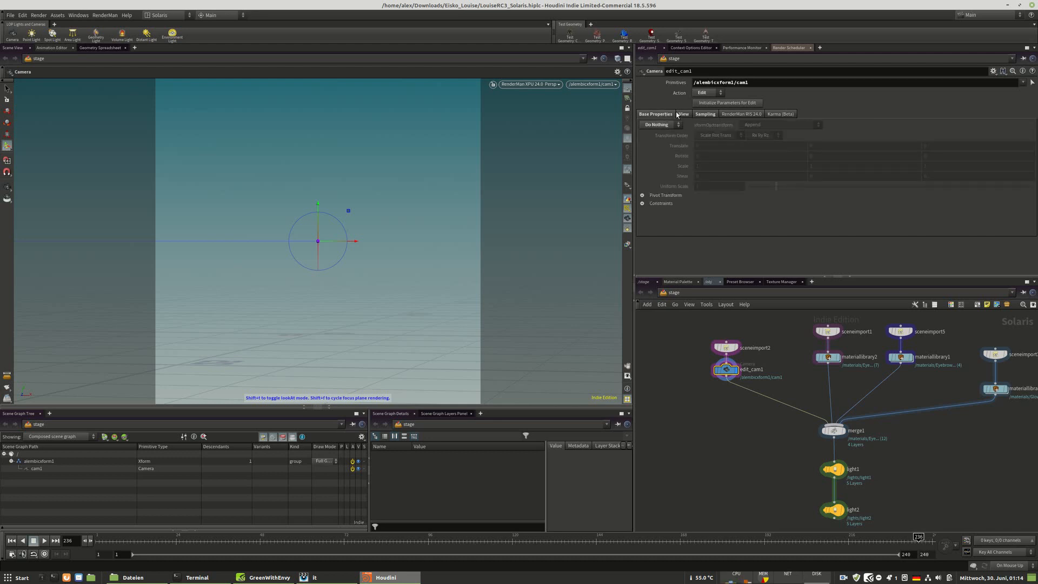
{"action": "left_click", "coordinate": [683, 114]}
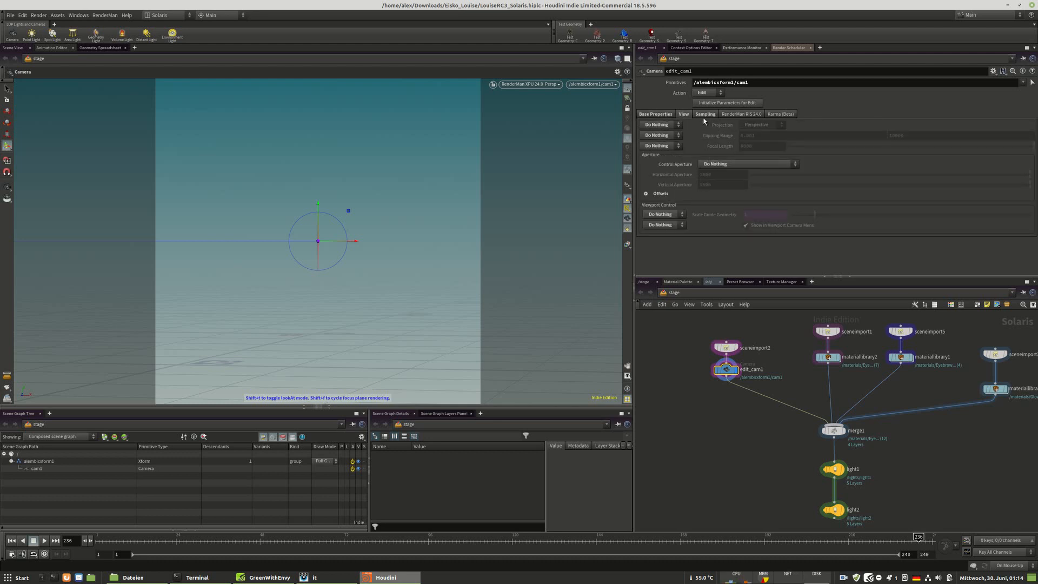
{"action": "left_click", "coordinate": [741, 114]}
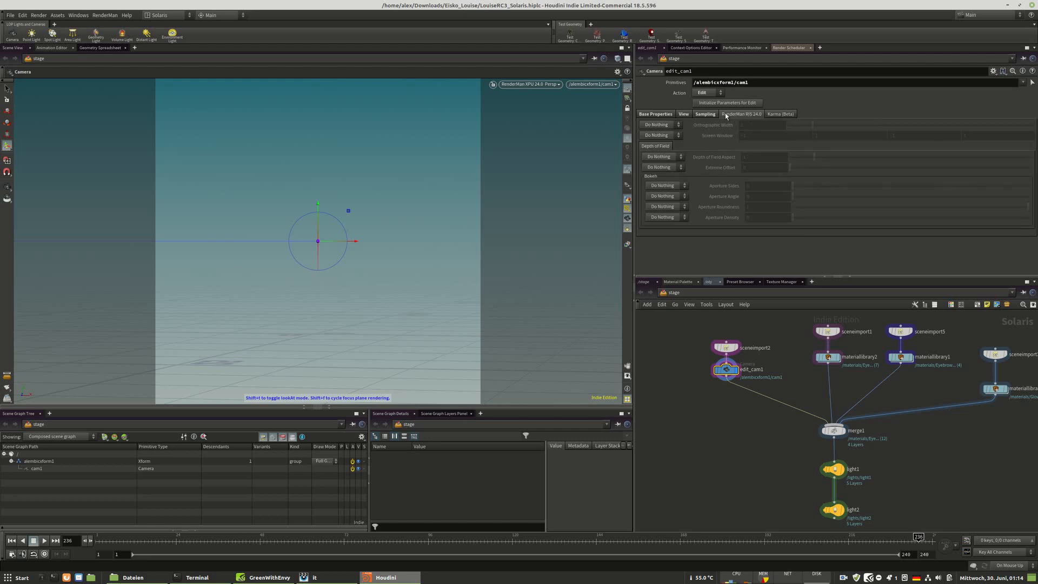
{"action": "left_click", "coordinate": [697, 114]}
Switch the viewport renderer back to Houdini GL.
{"action": "left_click", "coordinate": [529, 84]}
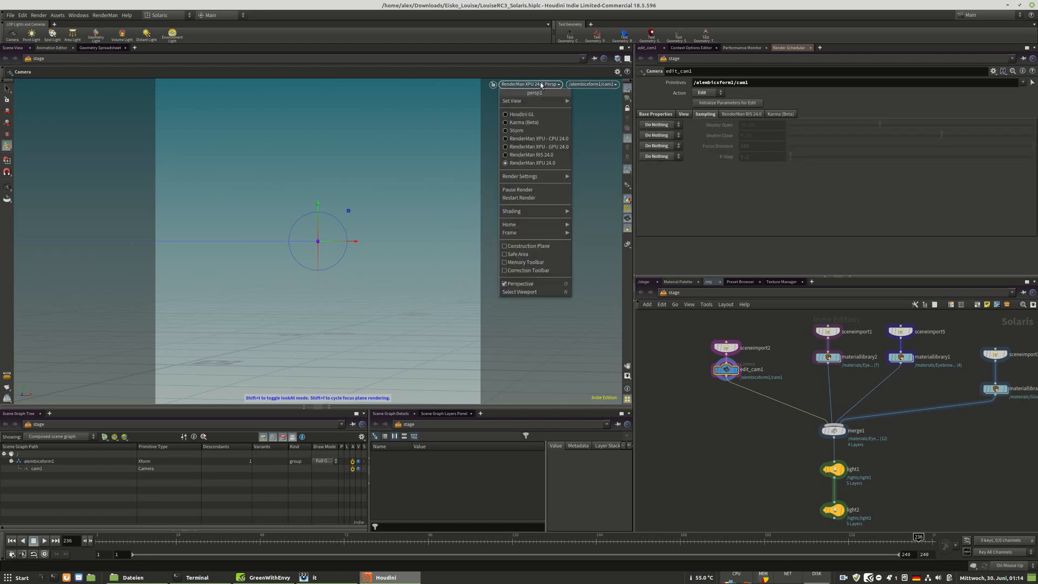
{"action": "left_click", "coordinate": [529, 108]}
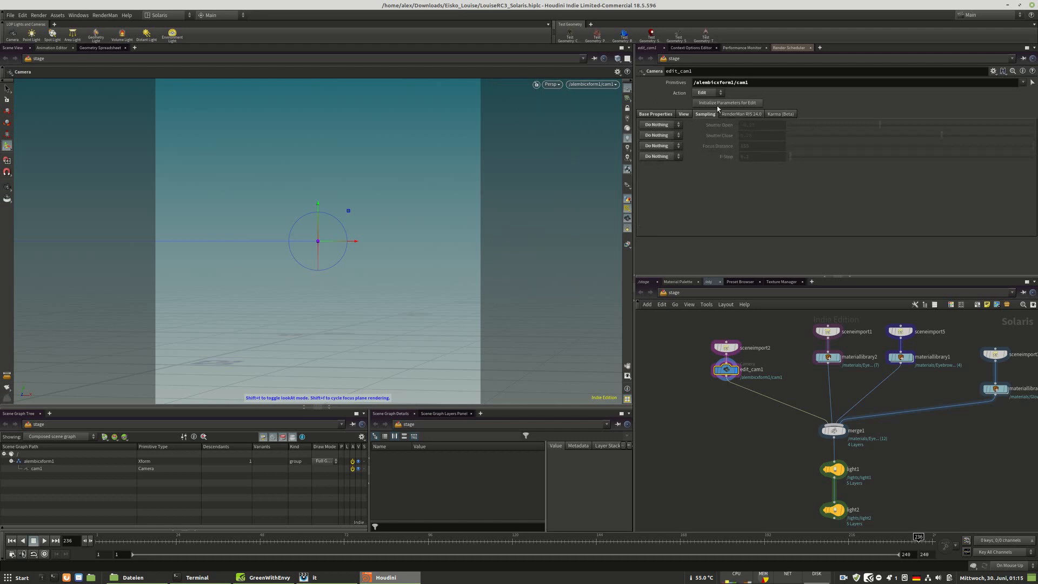
Revert the F-Stop of edit_cam1 to its default and move the node slightly further below sceneimport2.
{"action": "right_click", "coordinate": [724, 157]}
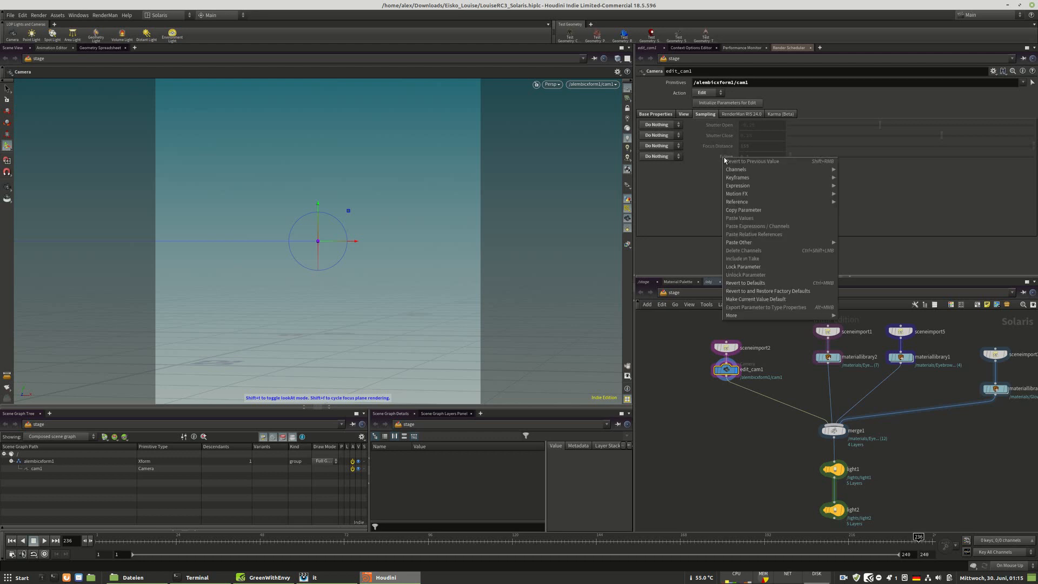
{"action": "left_click", "coordinate": [744, 283]}
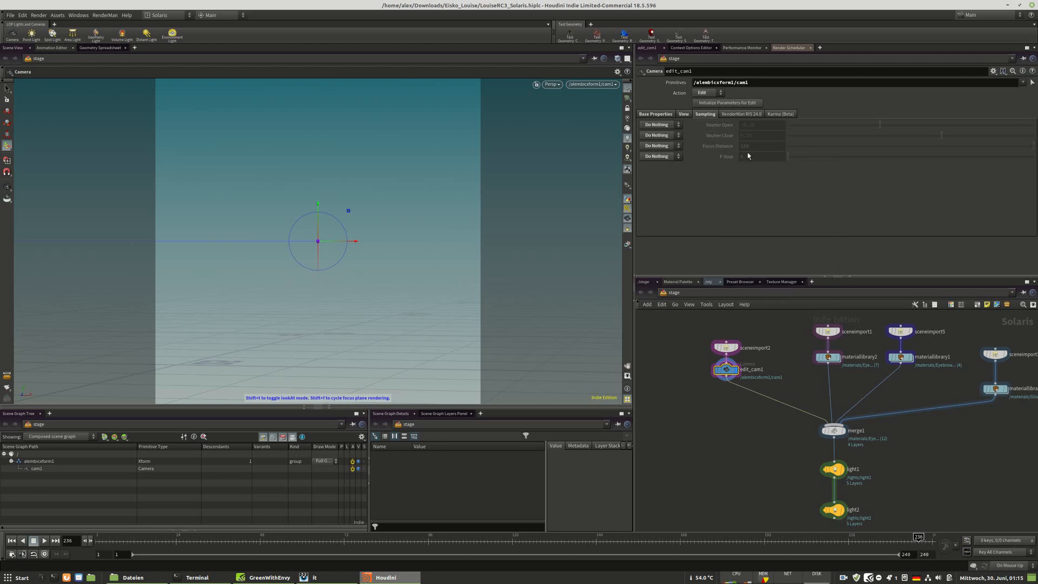
{"action": "left_click", "coordinate": [670, 158]}
{"action": "left_click", "coordinate": [646, 205]}
{"action": "left_click_drag", "start_coordinate": [727, 374], "coordinate": [729, 386]}
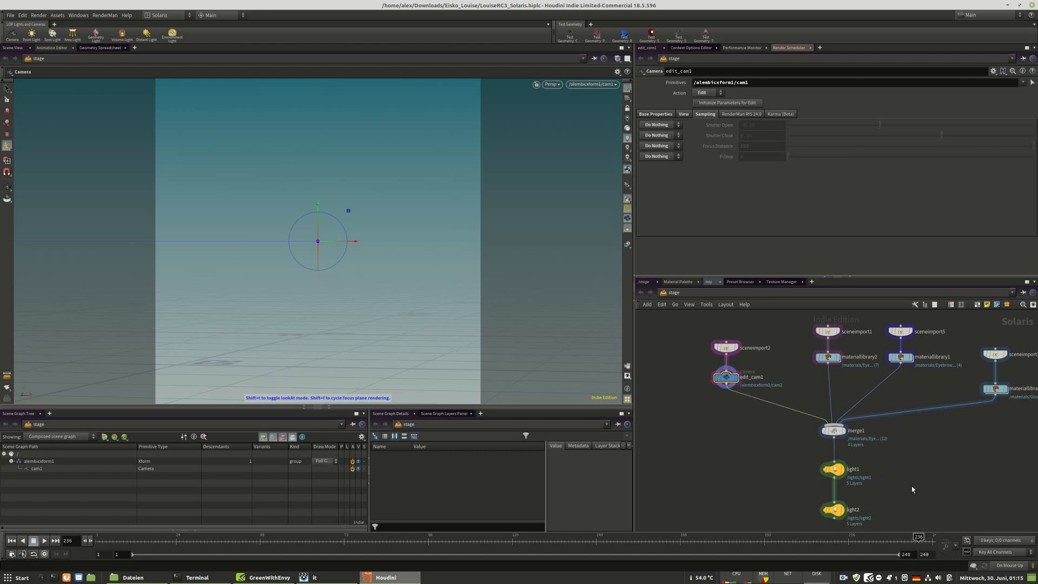
{"action": "key", "text": "h"}
Keep the viewport on Houdini GL and check the graphics card's memory and load again in GreenWithEnvy.
{"action": "left_click", "coordinate": [557, 84]}
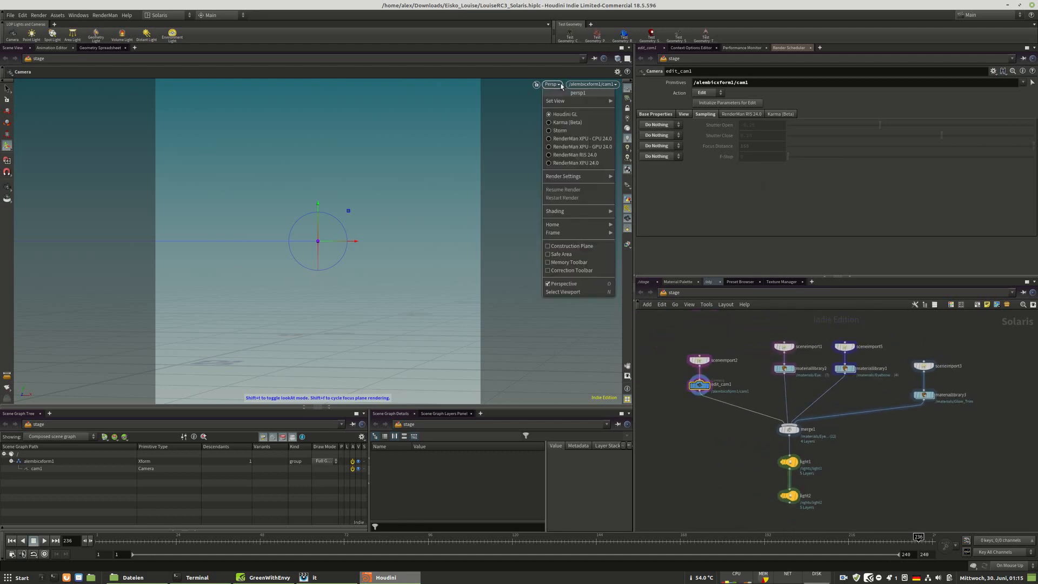
{"action": "left_click", "coordinate": [553, 113]}
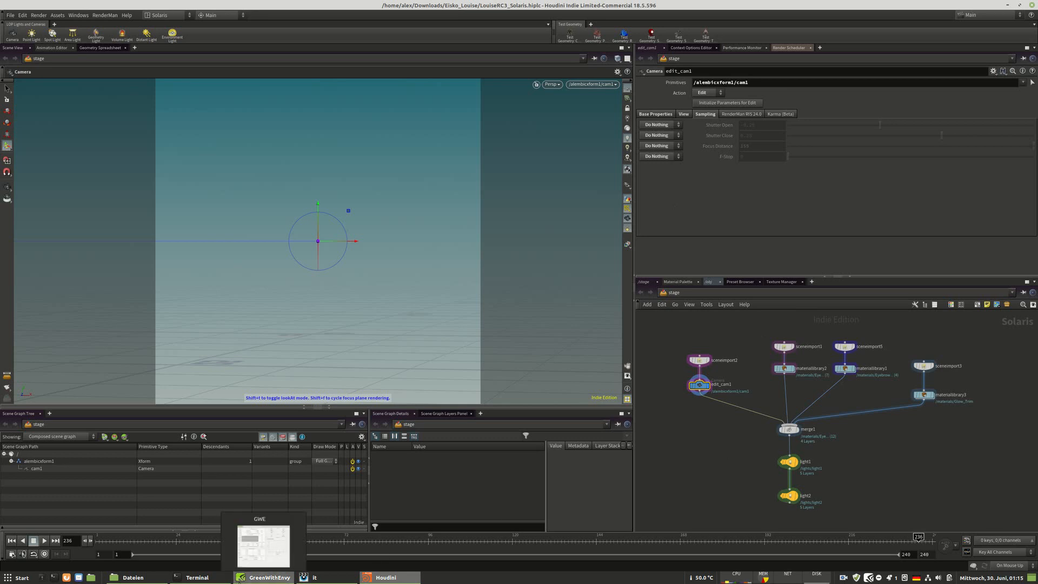
{"action": "left_click", "coordinate": [265, 577]}
{"action": "left_click", "coordinate": [787, 170]}
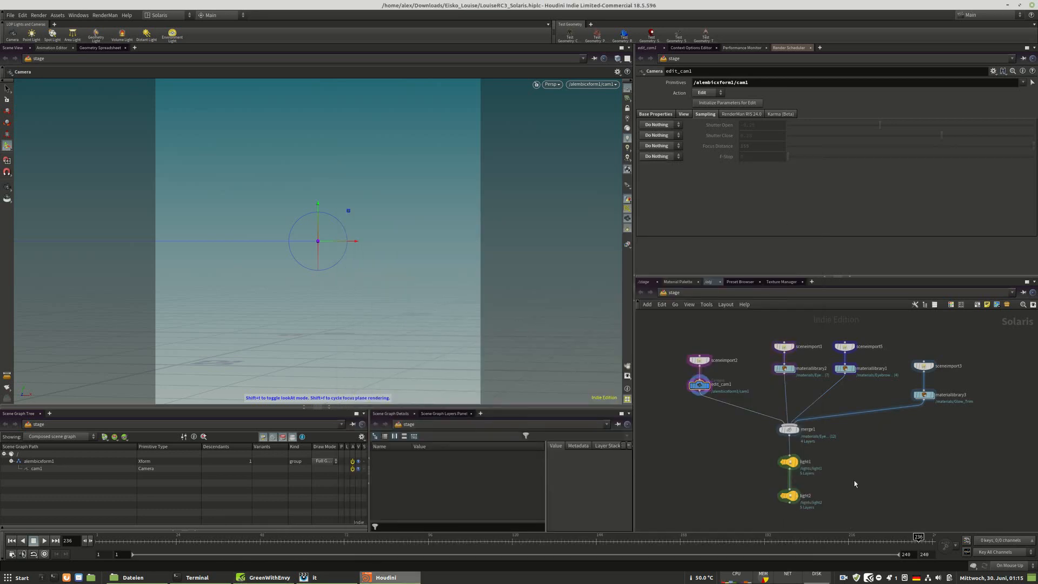
Save the scene and show the output of the light2 node in the viewport.
{"action": "key", "text": "ctrl+s"}
{"action": "left_click", "coordinate": [788, 495]}
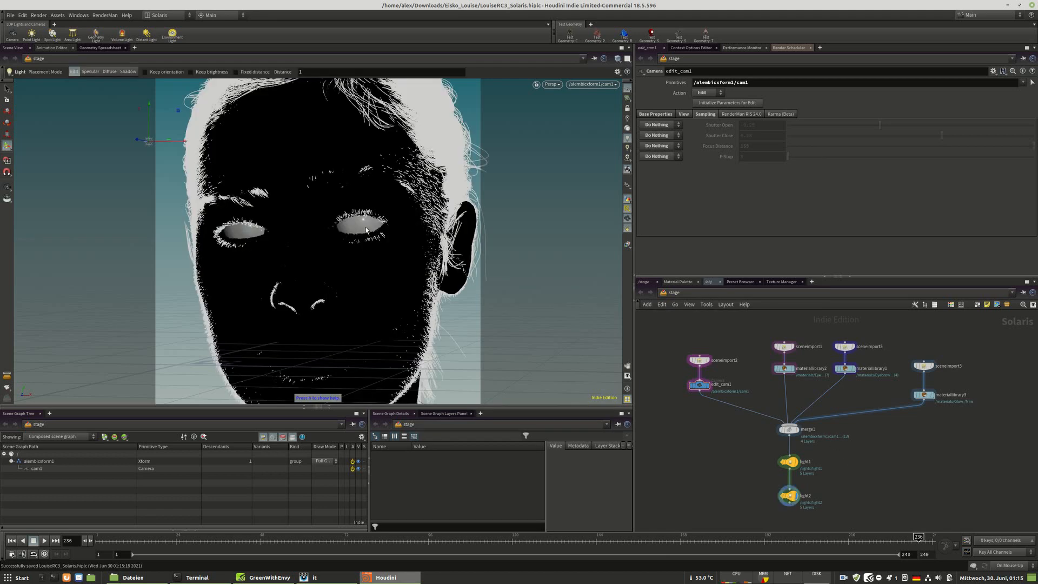
Check the graphics card's memory and load in GreenWithEnvy with the full Louise scene loaded, and return to Houdini.
{"action": "left_click", "coordinate": [263, 573]}
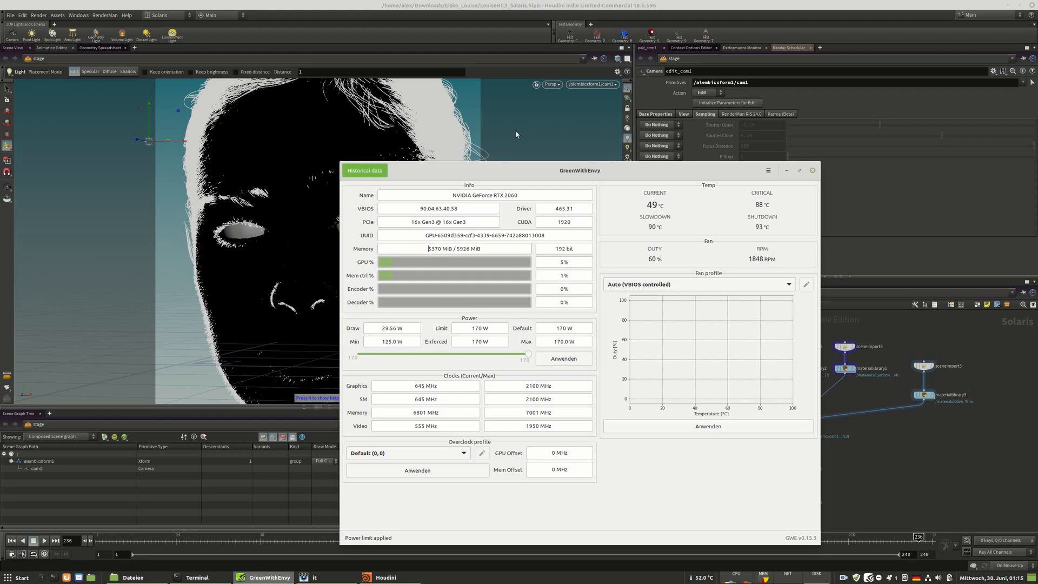
{"action": "left_click", "coordinate": [786, 170]}
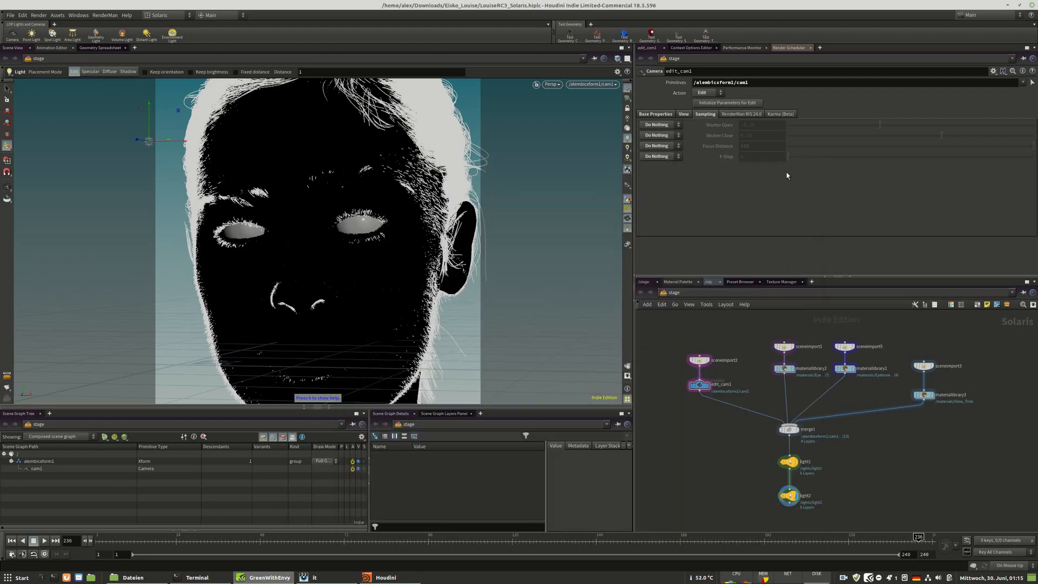
Switch the viewport renderer to RenderMan XPU 24.0 and activate the F-Stop of edit_cam1 with Set or Create.
{"action": "left_click", "coordinate": [577, 84]}
{"action": "left_click", "coordinate": [577, 85]}
{"action": "left_click", "coordinate": [555, 84]}
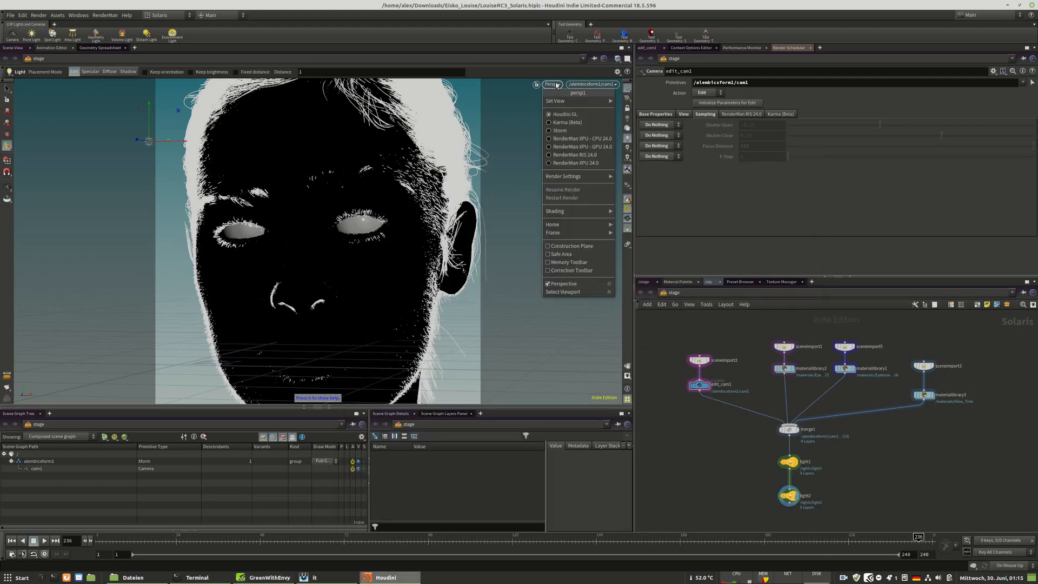
{"action": "left_click", "coordinate": [575, 163]}
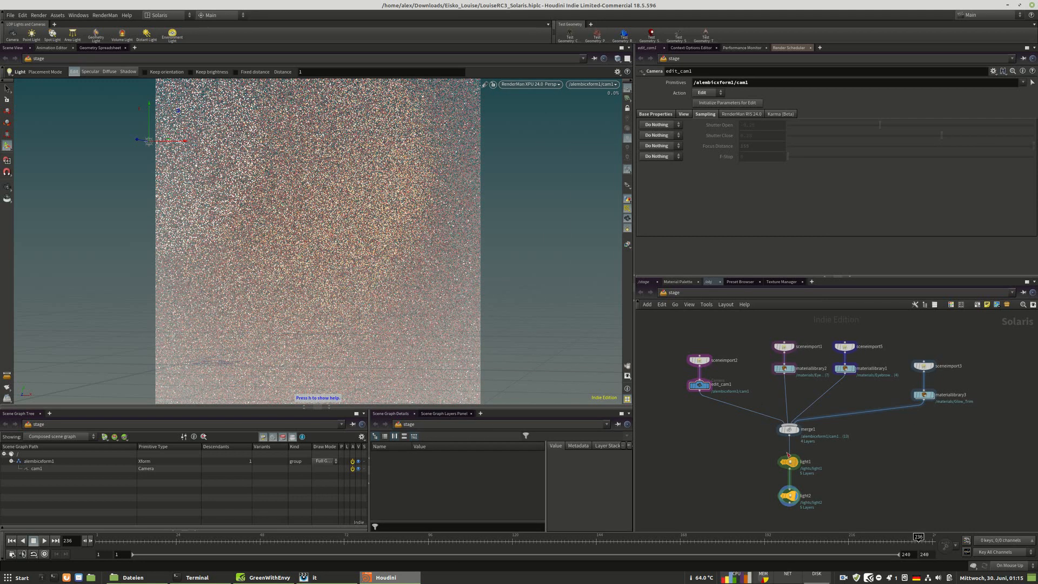
{"action": "left_click", "coordinate": [660, 156]}
{"action": "left_click", "coordinate": [663, 165]}
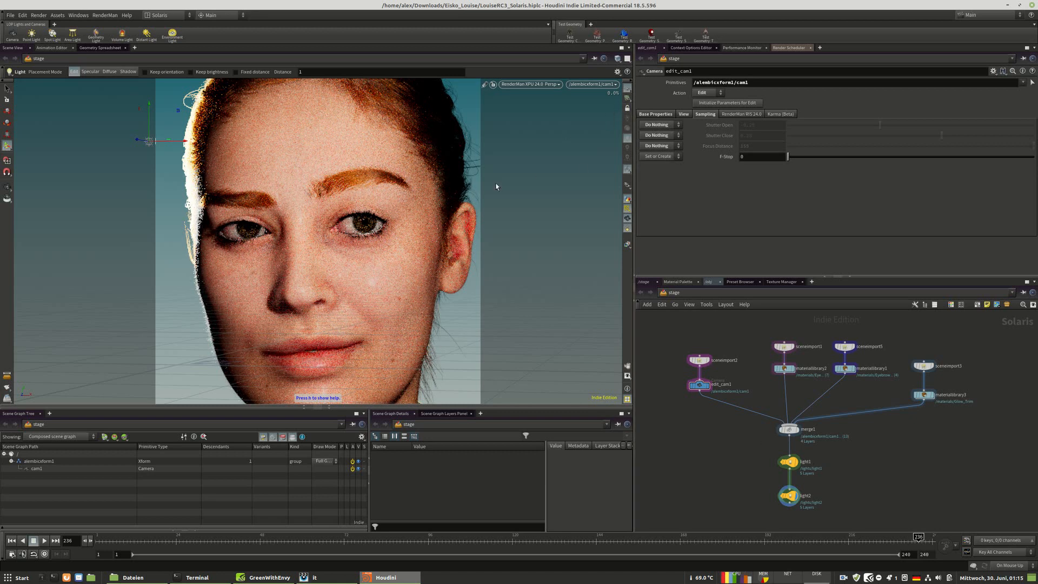
Inspect the rendered bust from outside the camera view, framing it whole, and switch the viewport renderer back to Houdini GL.
{"action": "key", "text": "Escape"}
{"action": "left_click_drag", "start_coordinate": [443, 209], "coordinate": [554, 172]}
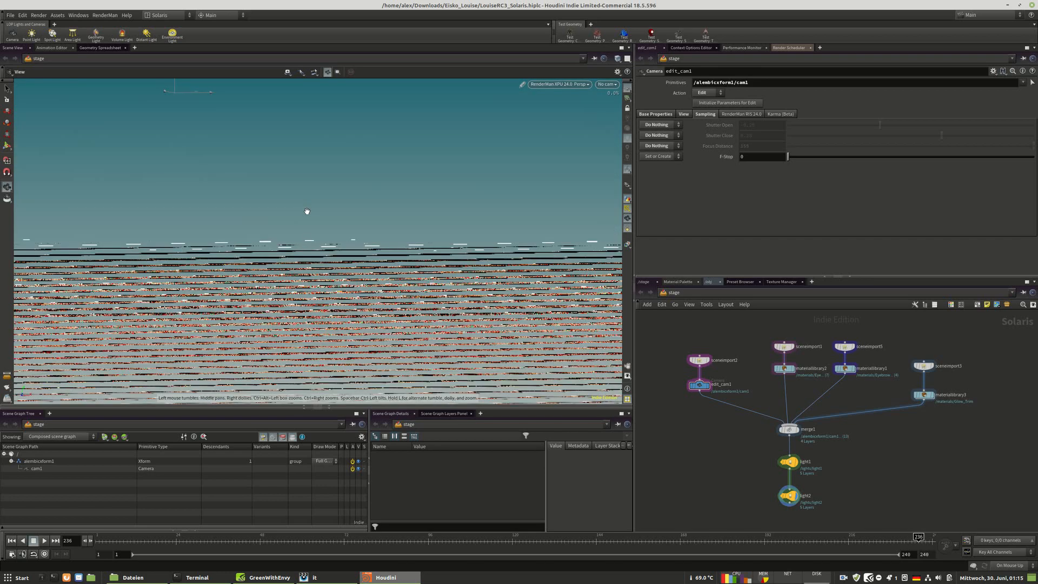
{"action": "left_click_drag", "start_coordinate": [307, 211], "coordinate": [324, 229]}
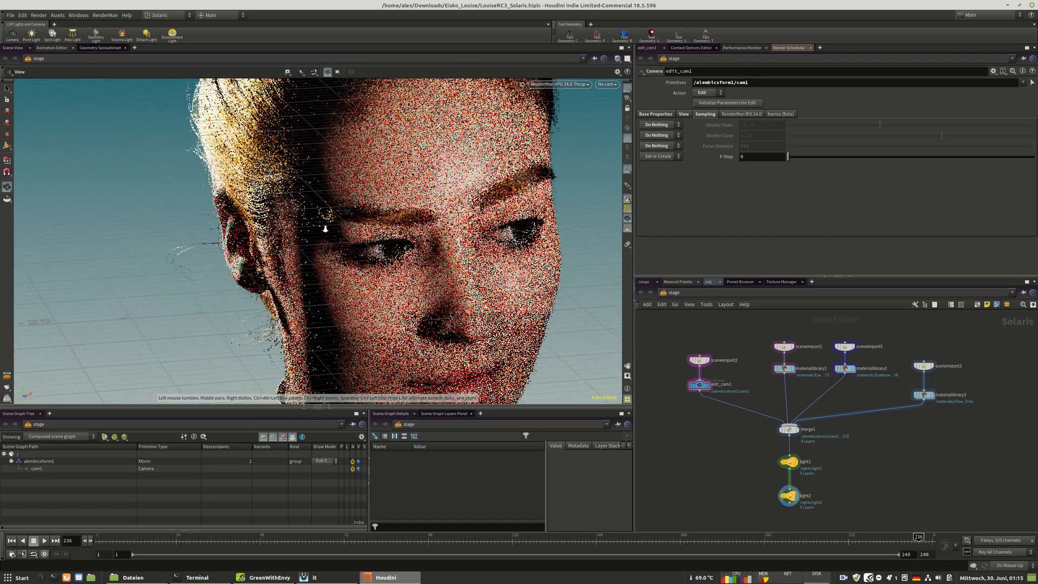
{"action": "right_click_drag", "start_coordinate": [472, 227], "coordinate": [402, 265]}
{"action": "middle_click_drag", "start_coordinate": [540, 255], "coordinate": [440, 243]}
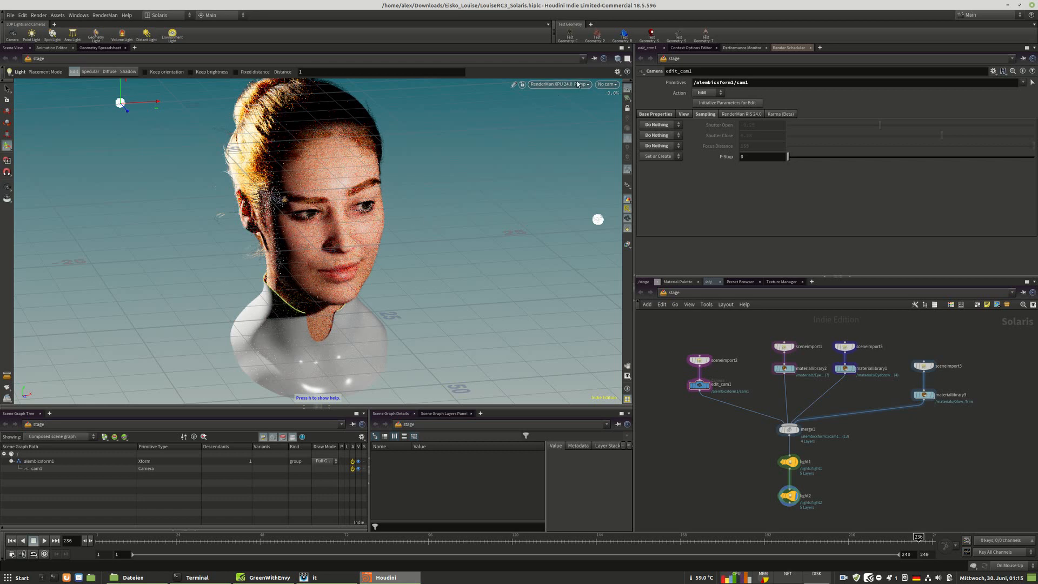
{"action": "left_click", "coordinate": [547, 123]}
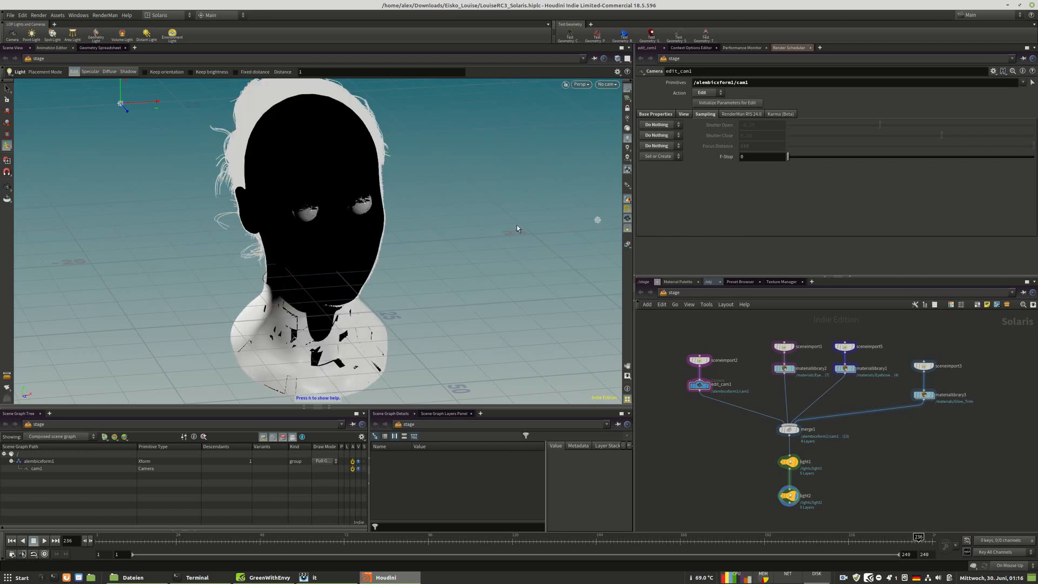
Add a RenderMan node below light2, wire it to light2 and display its output.
{"action": "middle_click_drag", "start_coordinate": [858, 490], "coordinate": [833, 451]}
{"action": "key", "text": "Tab"}
{"action": "type", "text": "render"}
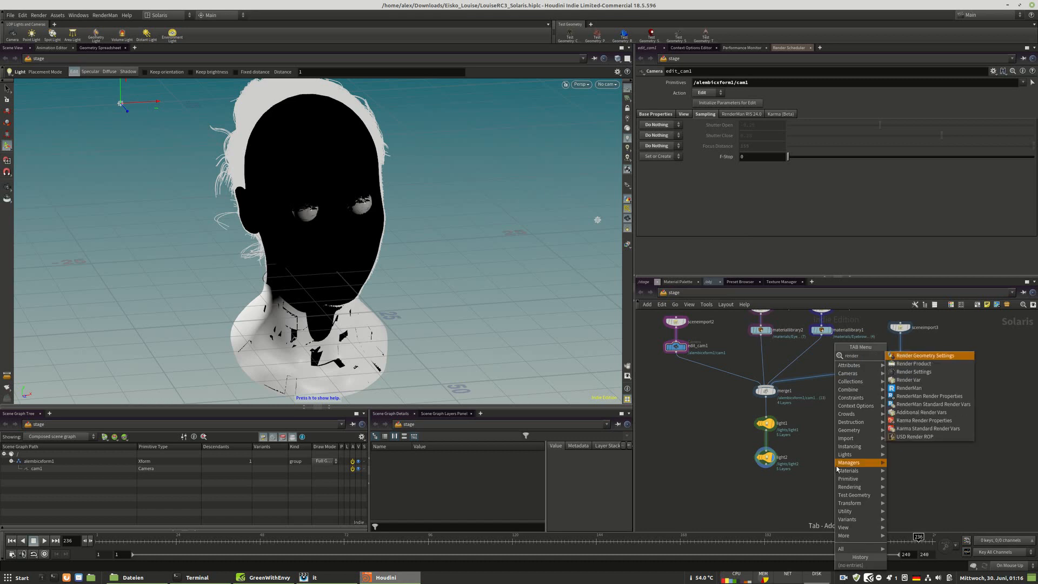
{"action": "left_click", "coordinate": [910, 388]}
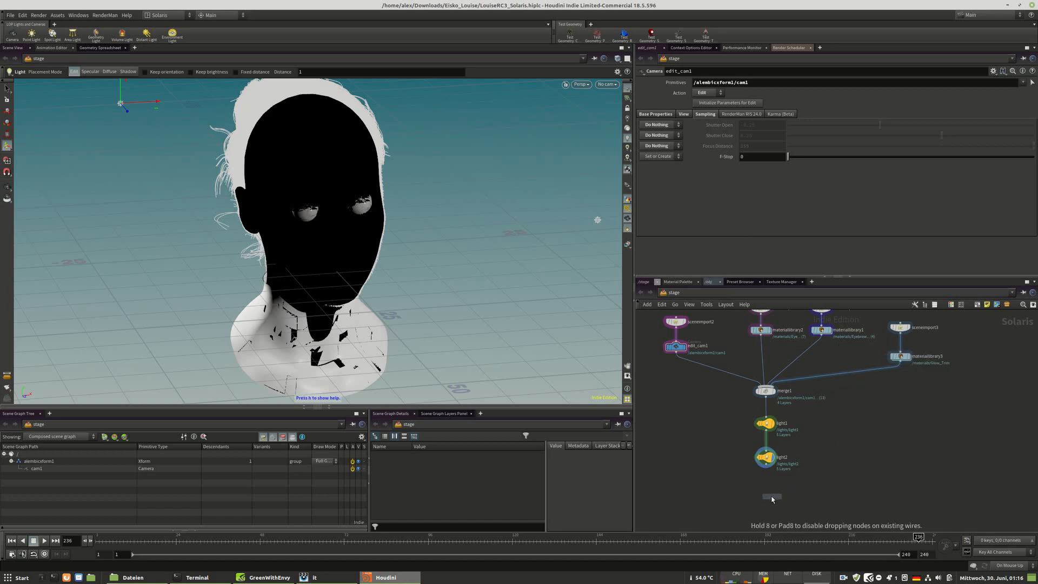
{"action": "left_click", "coordinate": [764, 484]}
{"action": "mouse_move", "coordinate": [764, 481]}
{"action": "left_mouse_down"}
{"action": "mouse_move", "coordinate": [765, 466]}
{"action": "mouse_move", "coordinate": [763, 486]}
{"action": "left_mouse_up"}
{"action": "left_click", "coordinate": [775, 493]}
Choose /Render/rendersettings as the viewport's render settings.
{"action": "left_click", "coordinate": [580, 85]}
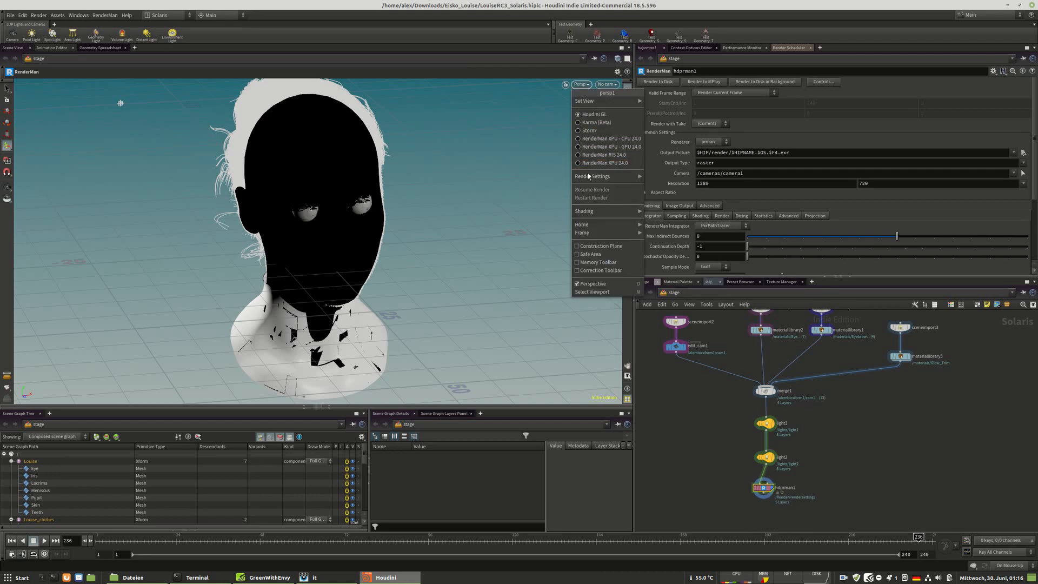
{"action": "mouse_move", "coordinate": [605, 177]}
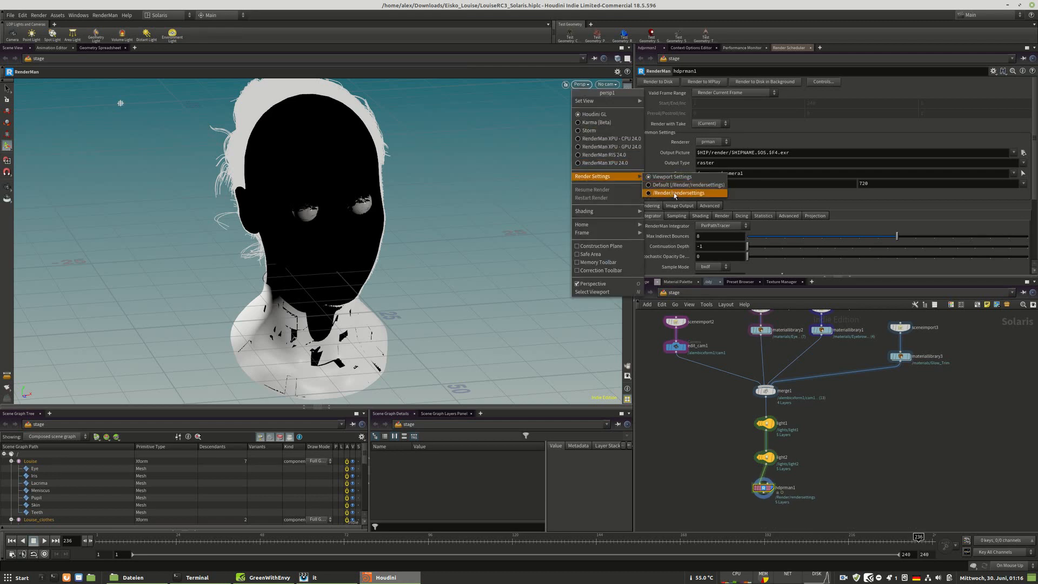
{"action": "left_click", "coordinate": [674, 194]}
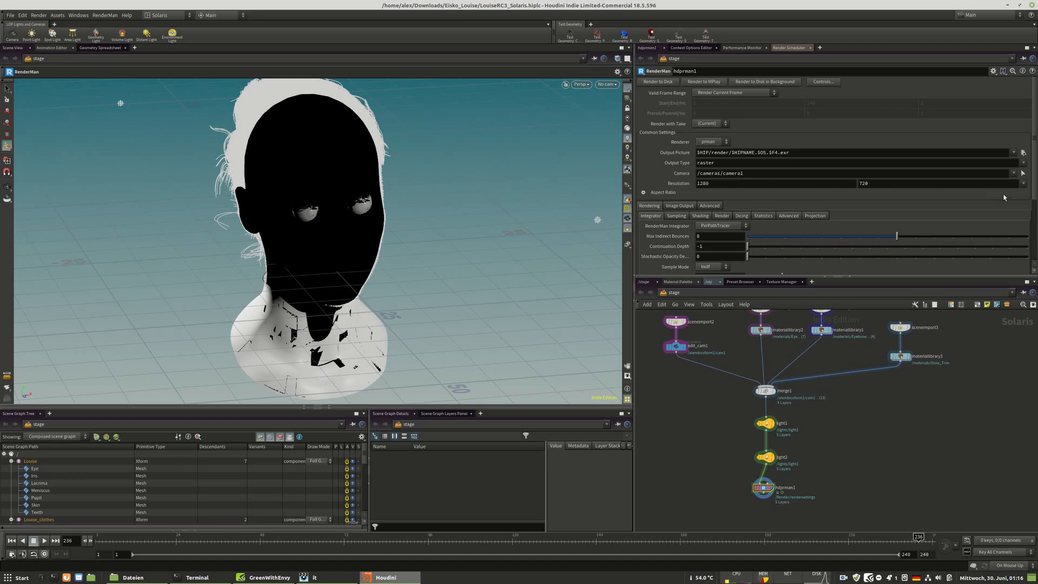
Set the resolution of the RenderMan node to 1024 by 1024.
{"action": "double_click", "coordinate": [809, 184]}
{"action": "type", "text": "1024"}
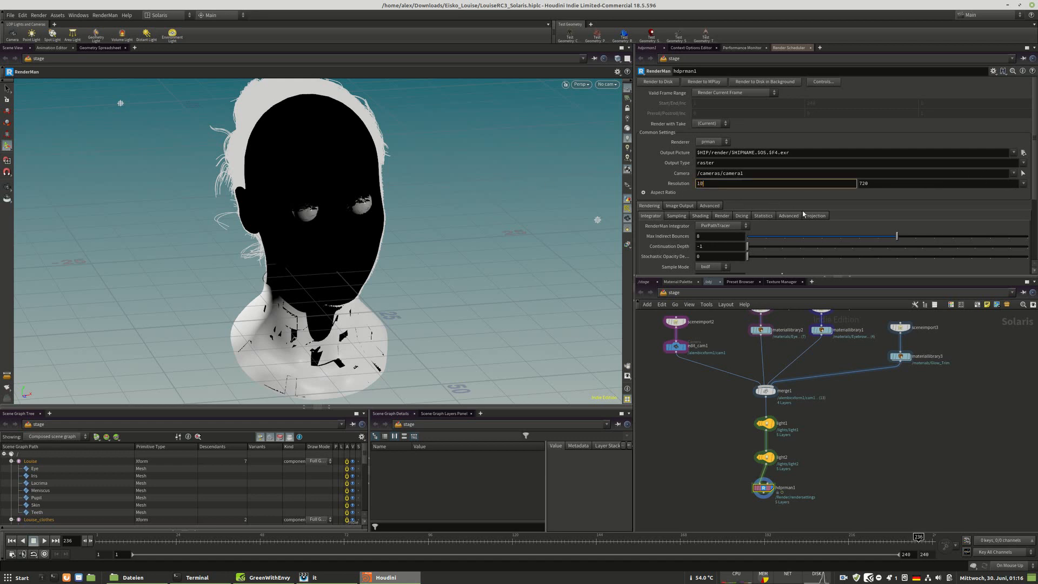
{"action": "key", "text": "Return"}
{"action": "double_click", "coordinate": [881, 183]}
{"action": "type", "text": "1024"}
{"action": "key", "text": "Return"}
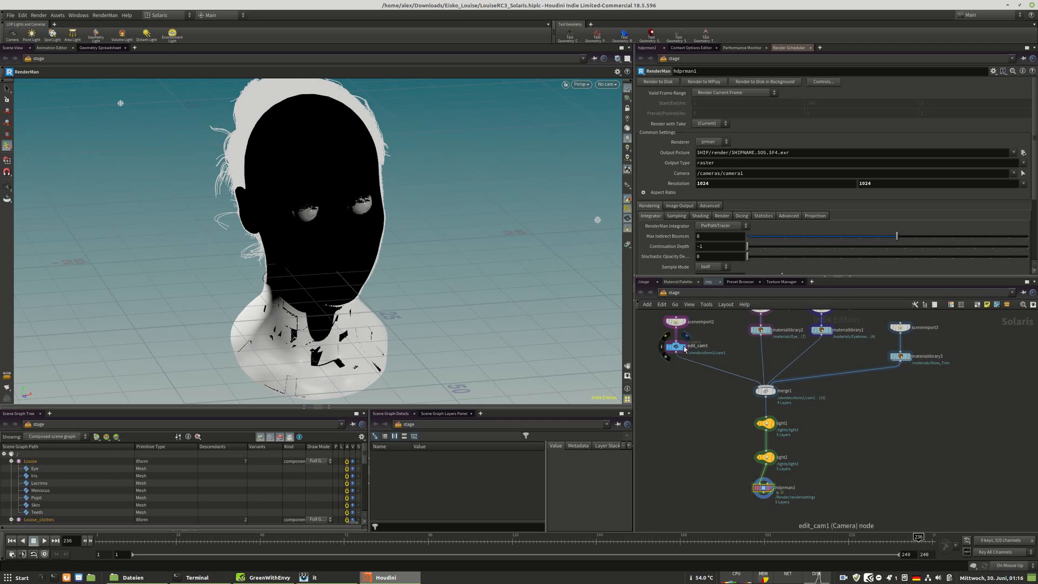
Assign the cam1 primitive /alembicxform1/cam1 as the RenderMan node's camera and set its renderer to xpu.
{"action": "left_click", "coordinate": [1022, 173]}
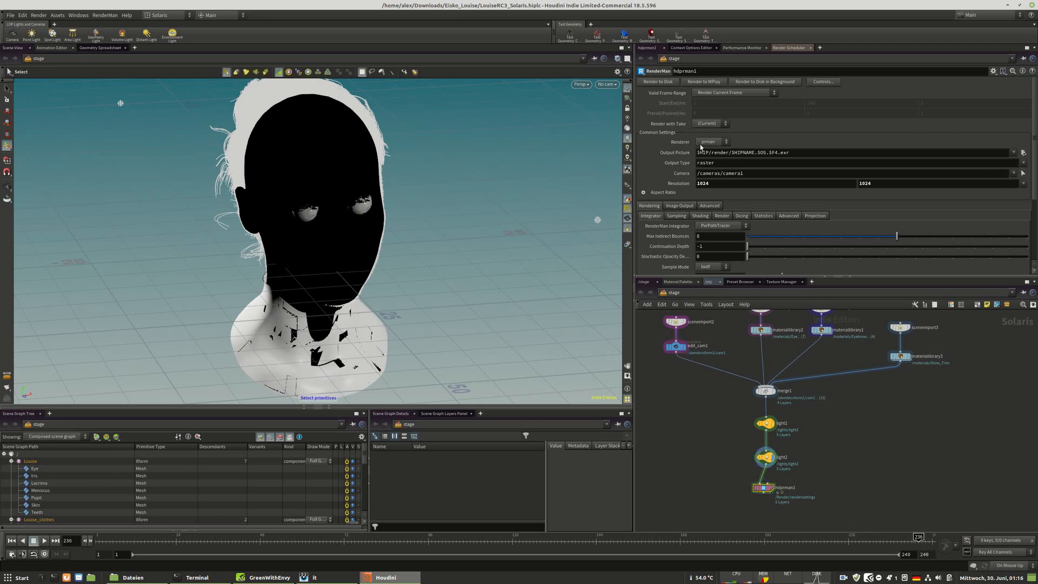
{"action": "left_click", "coordinate": [11, 461]}
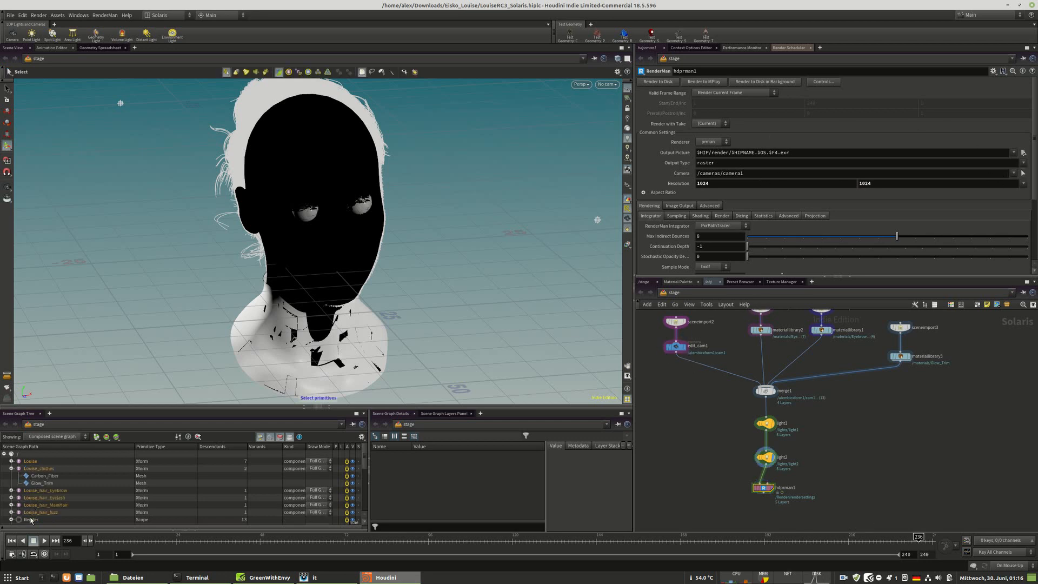
{"action": "scroll", "coordinate": [38, 513], "scroll_direction": "down", "scroll_amount": 5}
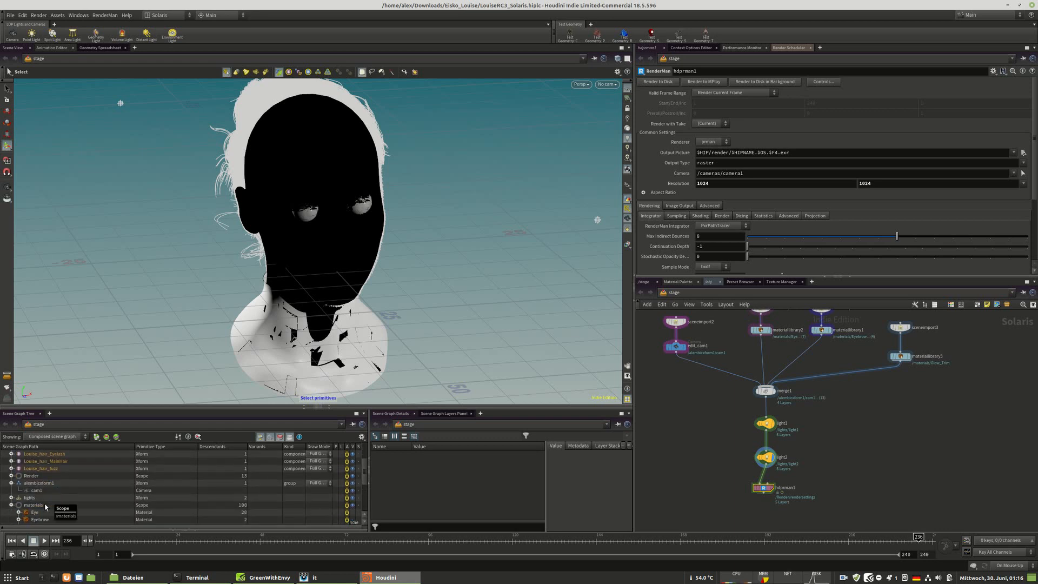
{"action": "left_click", "coordinate": [36, 489]}
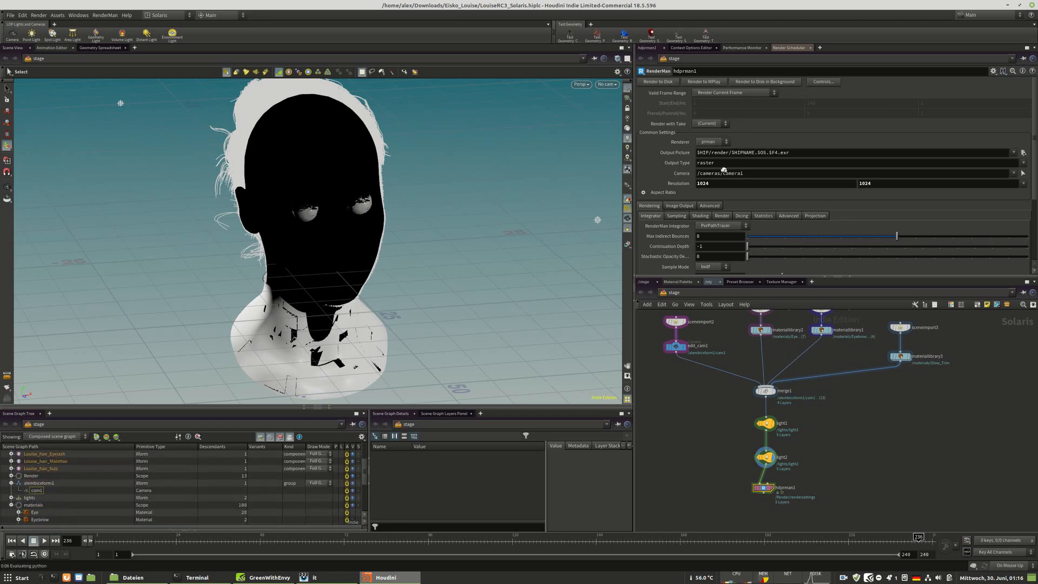
{"action": "left_click_drag", "start_coordinate": [747, 173], "coordinate": [747, 174]}
{"action": "left_click", "coordinate": [711, 142]}
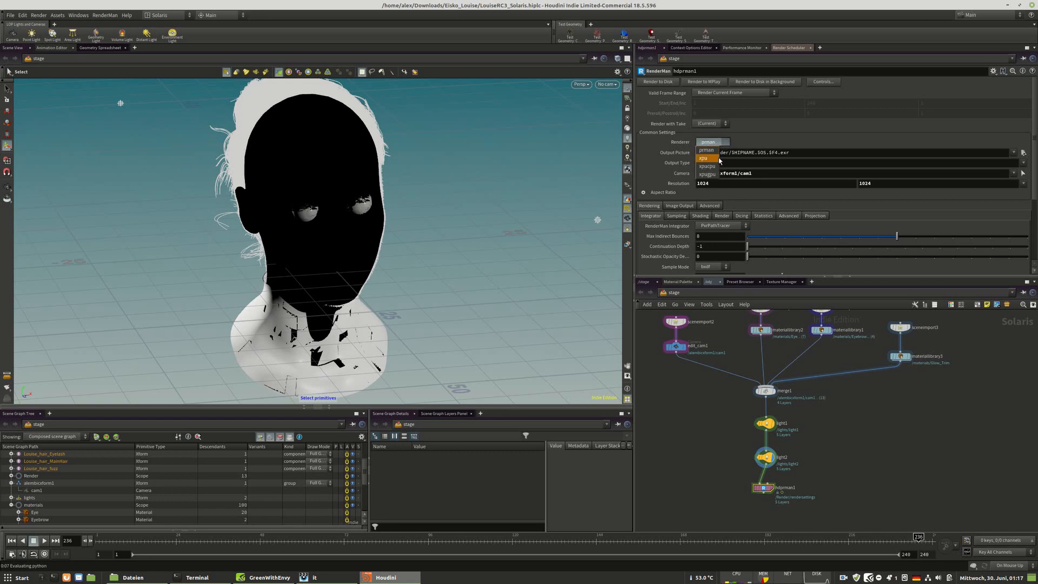
{"action": "left_click", "coordinate": [703, 158]}
Examine the RenderMan node's Integrator, Sampling, Shading and Image Output settings.
{"action": "scroll", "coordinate": [707, 223], "scroll_direction": "down", "scroll_amount": 2}
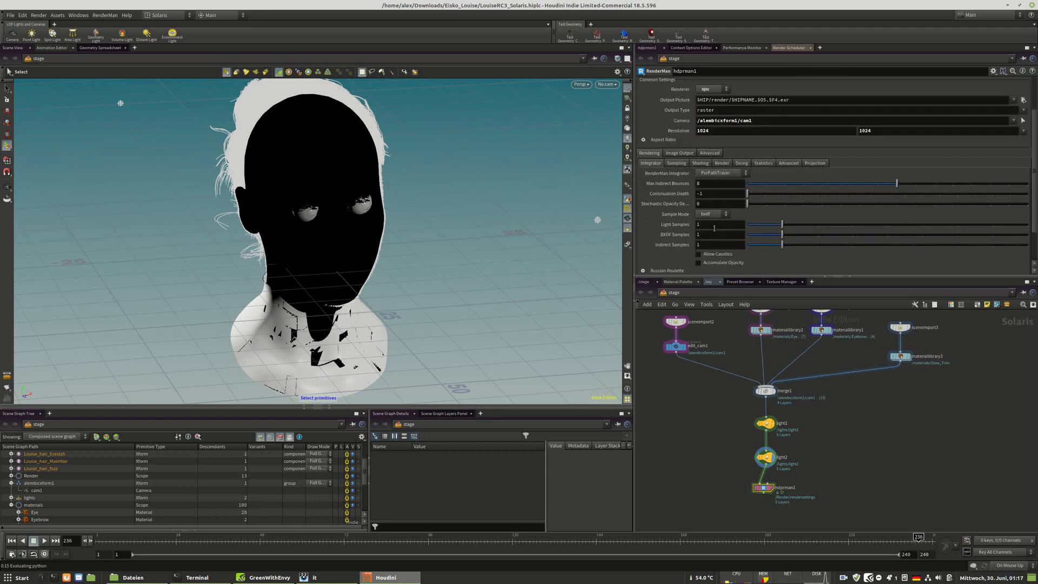
{"action": "left_click", "coordinate": [709, 186]}
{"action": "left_click", "coordinate": [676, 163]}
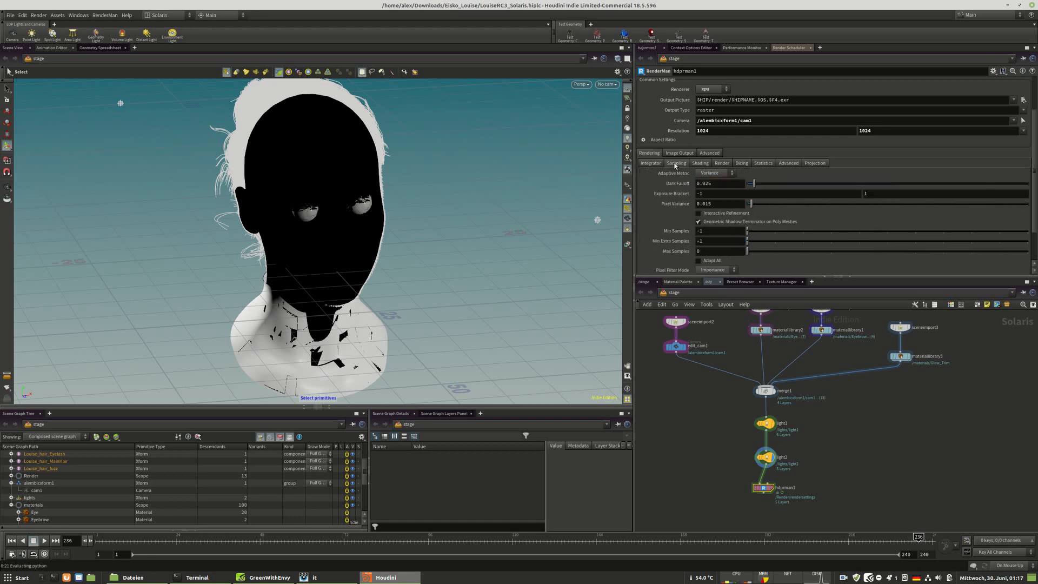
{"action": "left_click", "coordinate": [701, 163]}
{"action": "left_click", "coordinate": [665, 163]}
{"action": "left_click", "coordinate": [701, 162]}
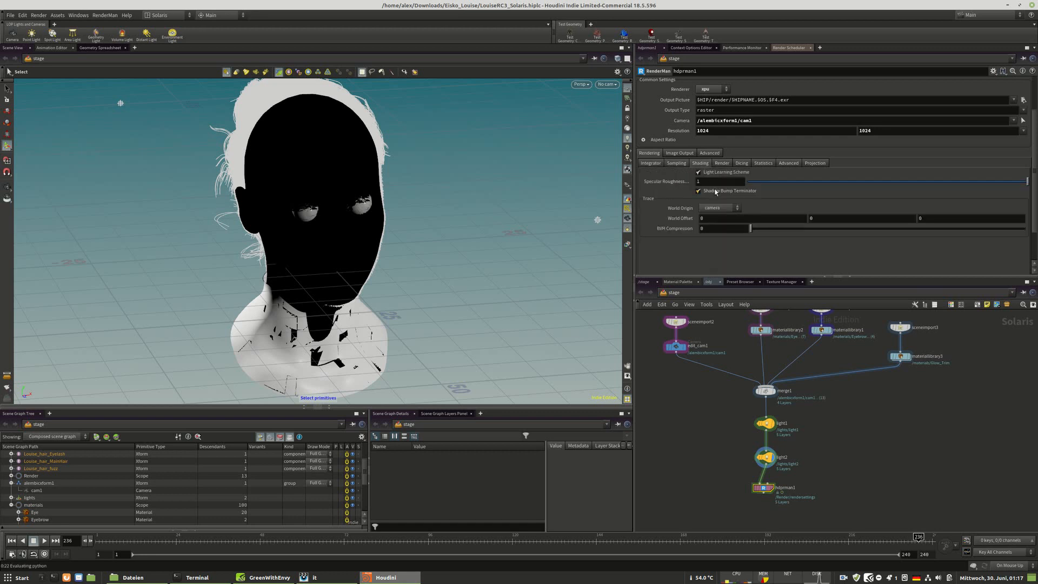
{"action": "left_click", "coordinate": [730, 172]}
{"action": "left_click", "coordinate": [647, 165]}
{"action": "left_click", "coordinate": [679, 154]}
{"action": "left_click", "coordinate": [645, 154]}
{"action": "scroll", "coordinate": [677, 85], "scroll_direction": "up", "scroll_amount": 2}
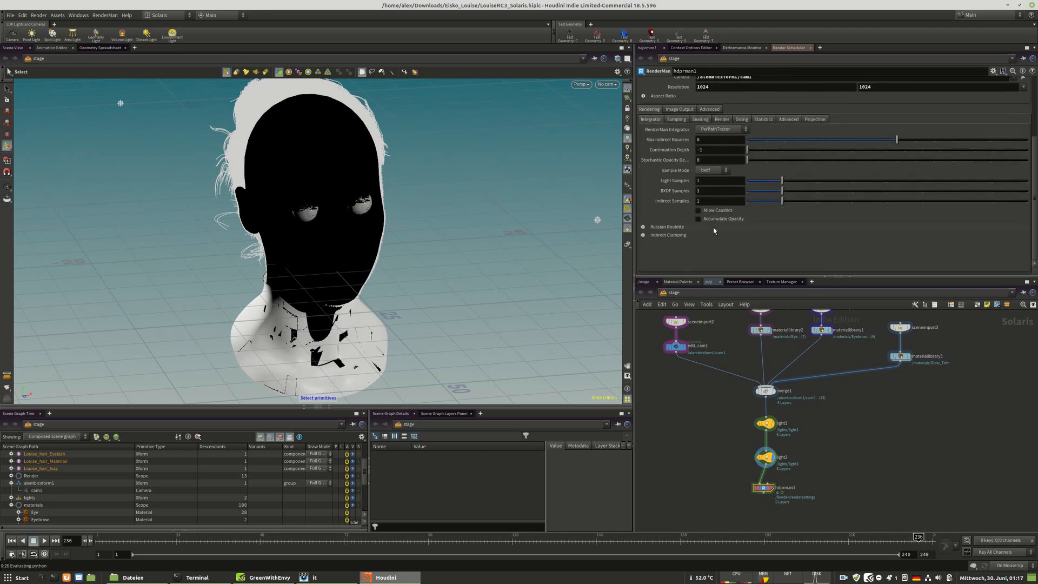
Save the scene and switch the viewport renderer to RenderMan XPU 24.0, keeping the free view without a camera.
{"action": "left_click", "coordinate": [10, 15]}
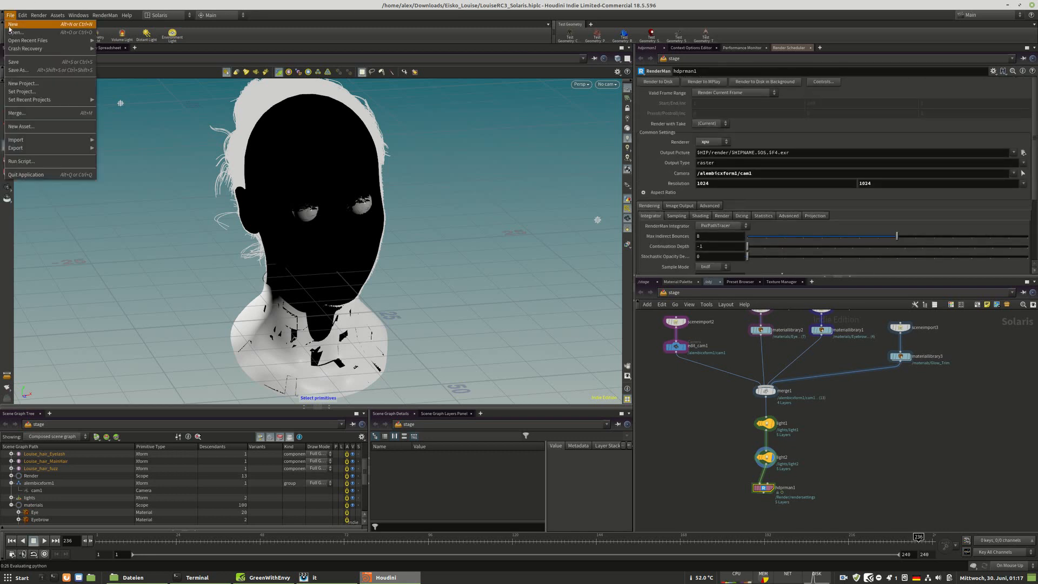
{"action": "left_click", "coordinate": [28, 62]}
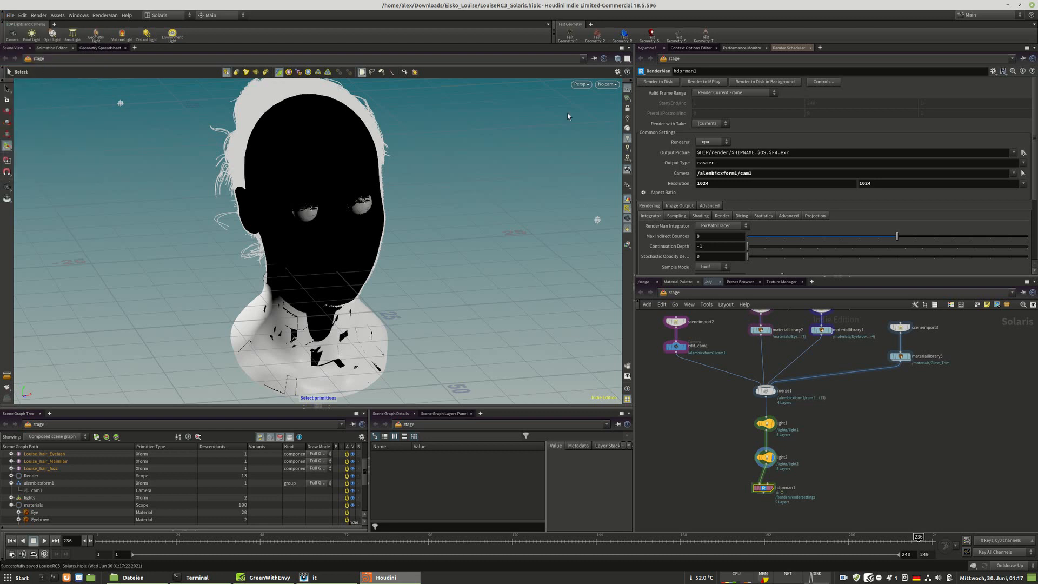
{"action": "left_click", "coordinate": [610, 87]}
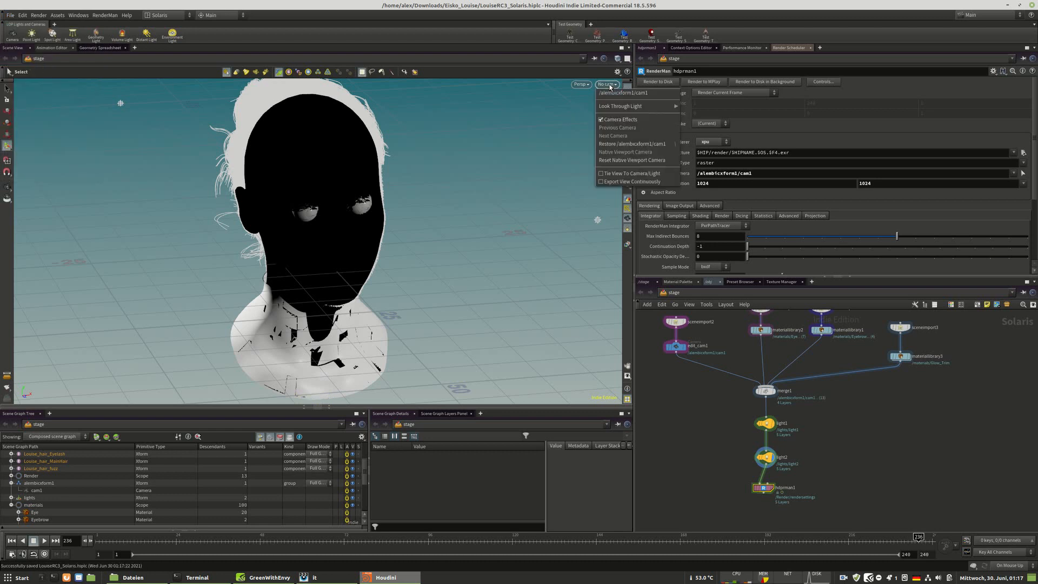
{"action": "left_click", "coordinate": [610, 86]}
{"action": "left_click", "coordinate": [586, 86]}
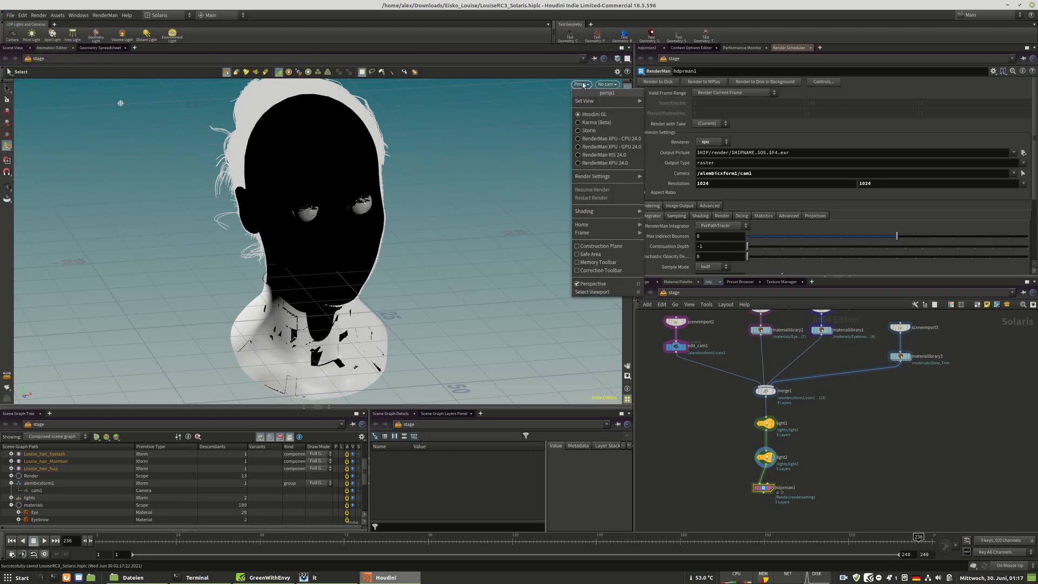
{"action": "left_click", "coordinate": [590, 164]}
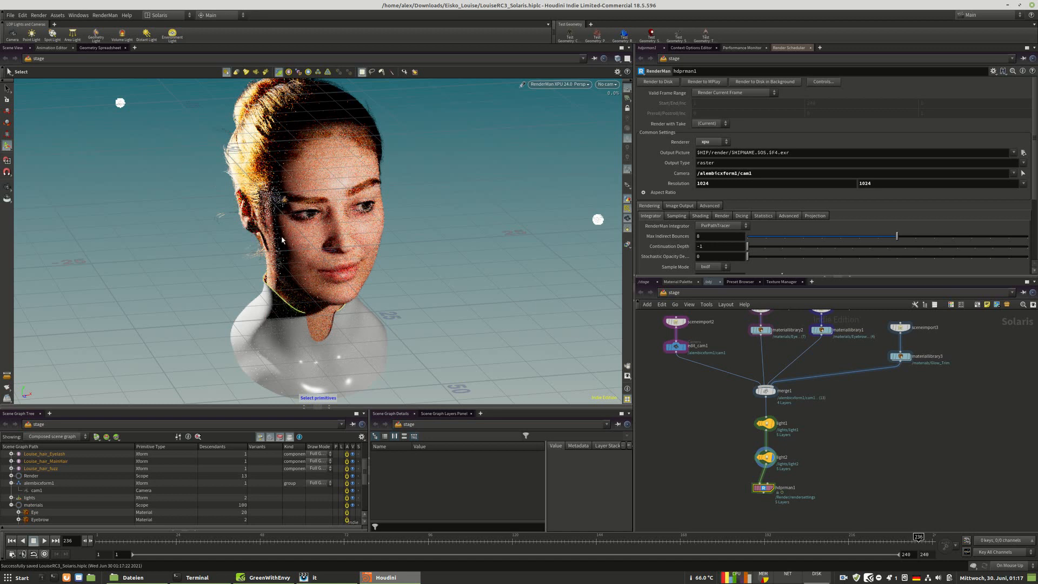
Set Max Samples to 512 in the RenderMan node's Sampling settings.
{"action": "scroll", "coordinate": [706, 254], "scroll_direction": "down", "scroll_amount": 2}
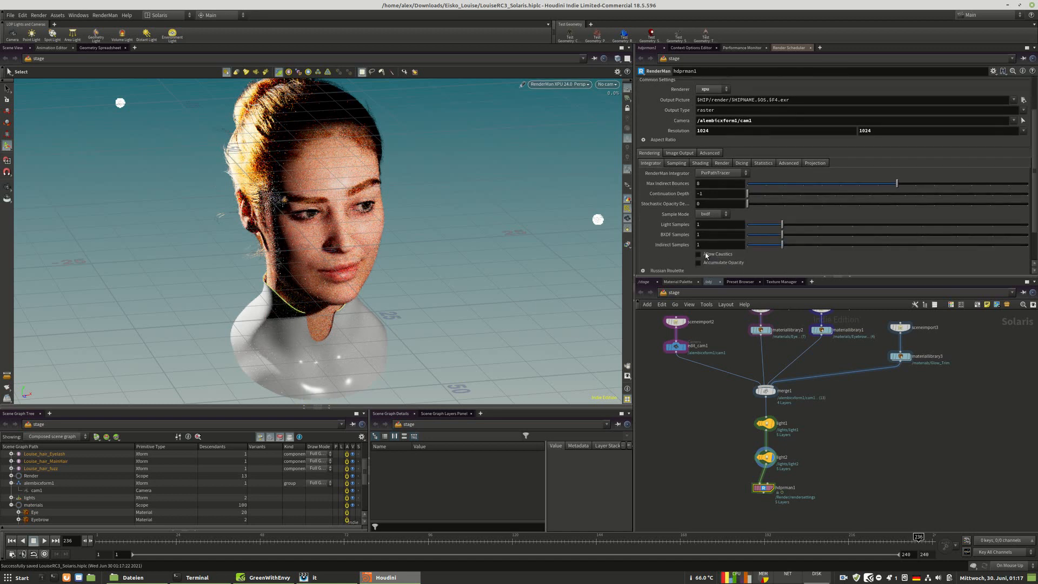
{"action": "scroll", "coordinate": [702, 233], "scroll_direction": "down", "scroll_amount": 1}
{"action": "scroll", "coordinate": [692, 205], "scroll_direction": "up", "scroll_amount": 1}
{"action": "left_click", "coordinate": [675, 163]}
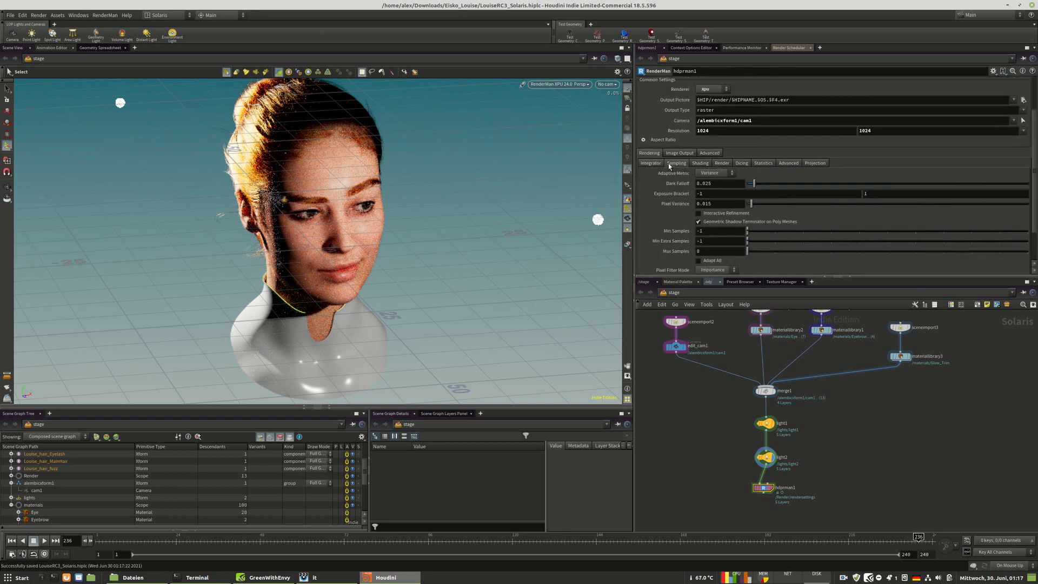
{"action": "scroll", "coordinate": [682, 197], "scroll_direction": "down", "scroll_amount": 1}
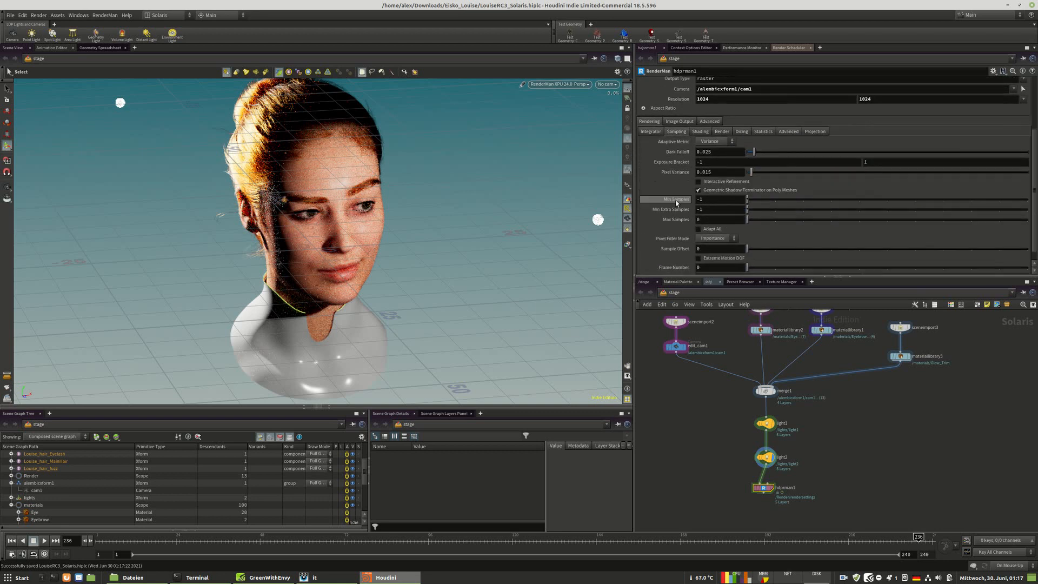
{"action": "left_click", "coordinate": [701, 220]}
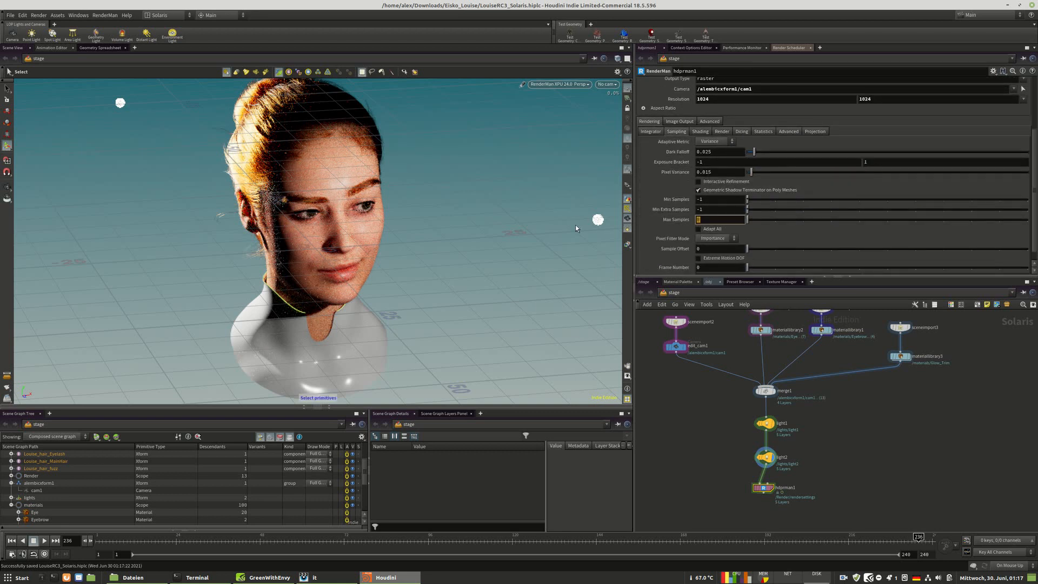
{"action": "type", "text": "512"}
{"action": "key", "text": "Return"}
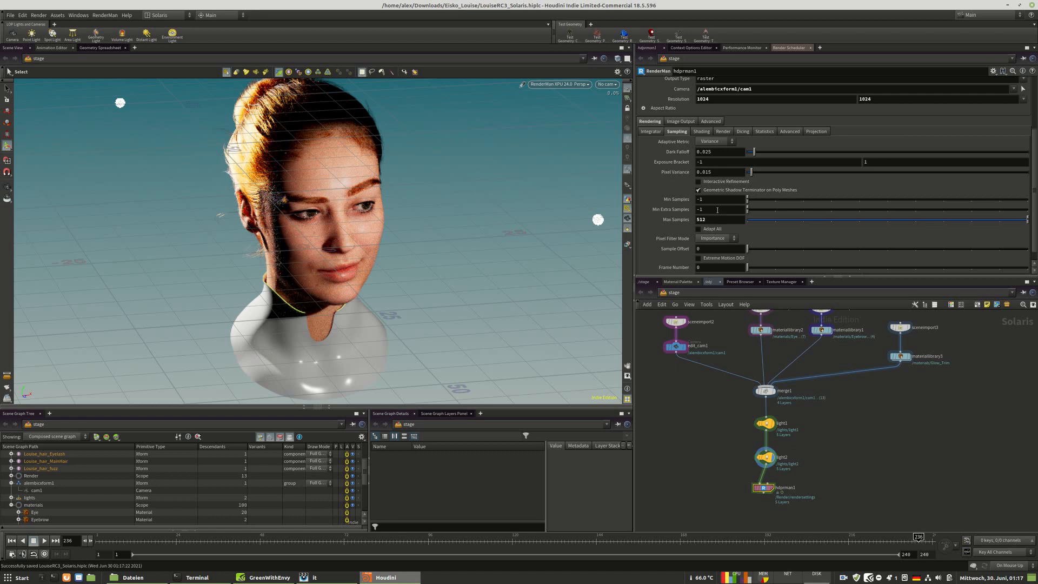
Enable Interactive Refinement on the RenderMan node and check how the head renders from other angles.
{"action": "scroll", "coordinate": [645, 215], "scroll_direction": "down", "scroll_amount": 1}
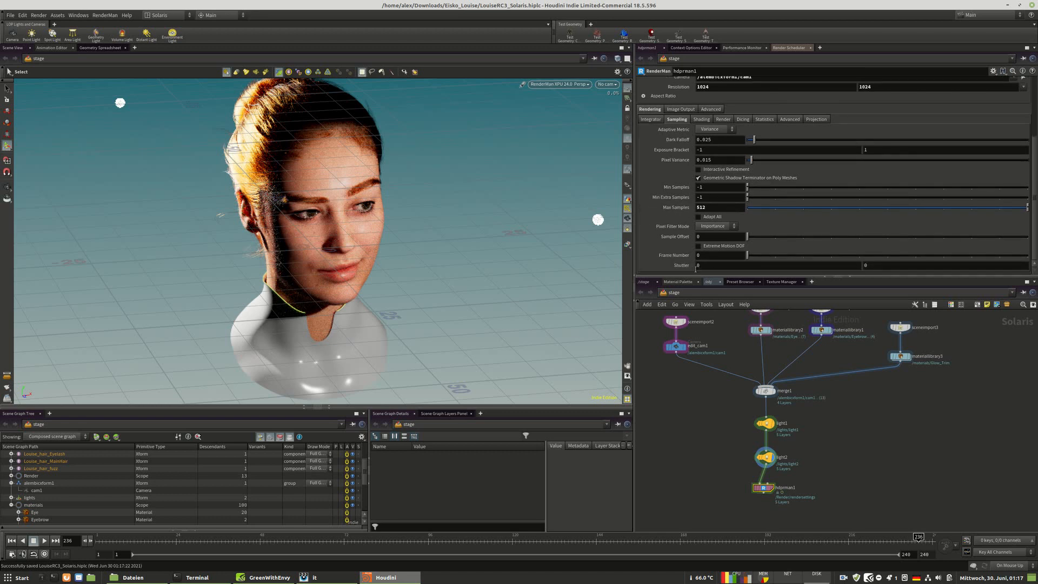
{"action": "left_click", "coordinate": [719, 171]}
{"action": "key", "text": "c"}
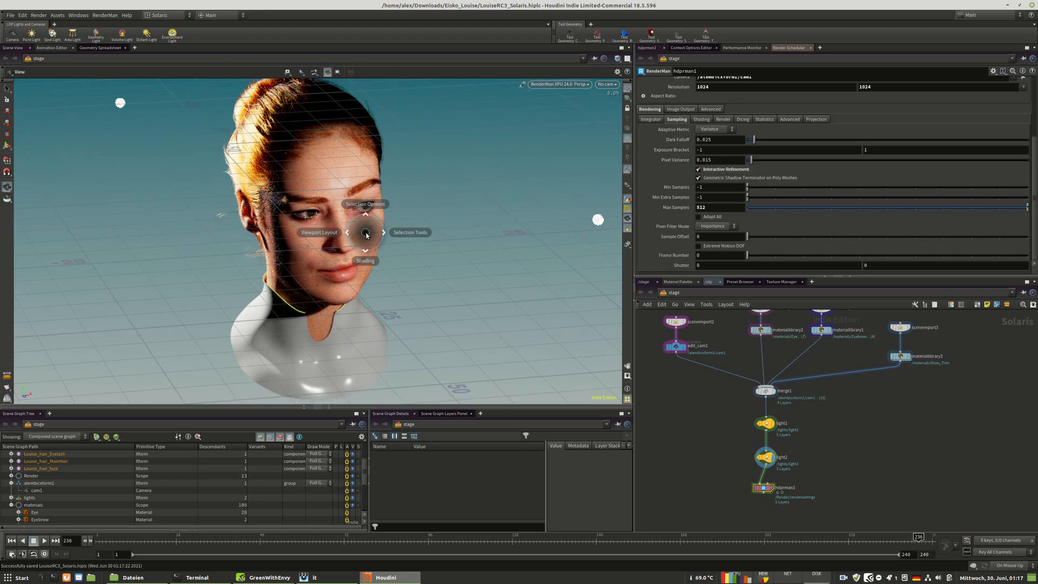
{"action": "left_click_drag", "start_coordinate": [366, 235], "coordinate": [327, 228], "text": "alt"}
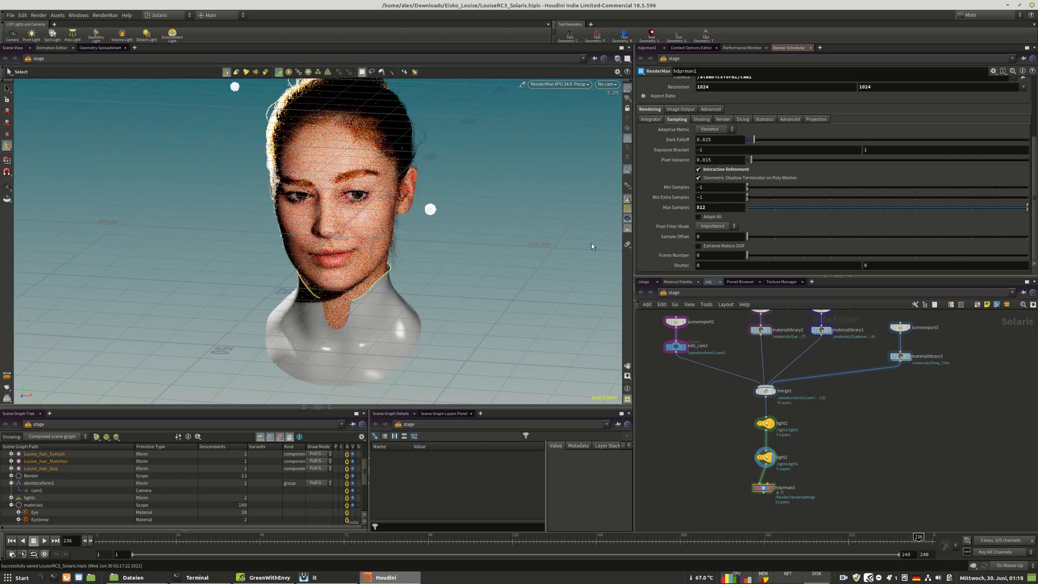
{"action": "left_click_drag", "start_coordinate": [459, 204], "coordinate": [409, 205], "text": "alt"}
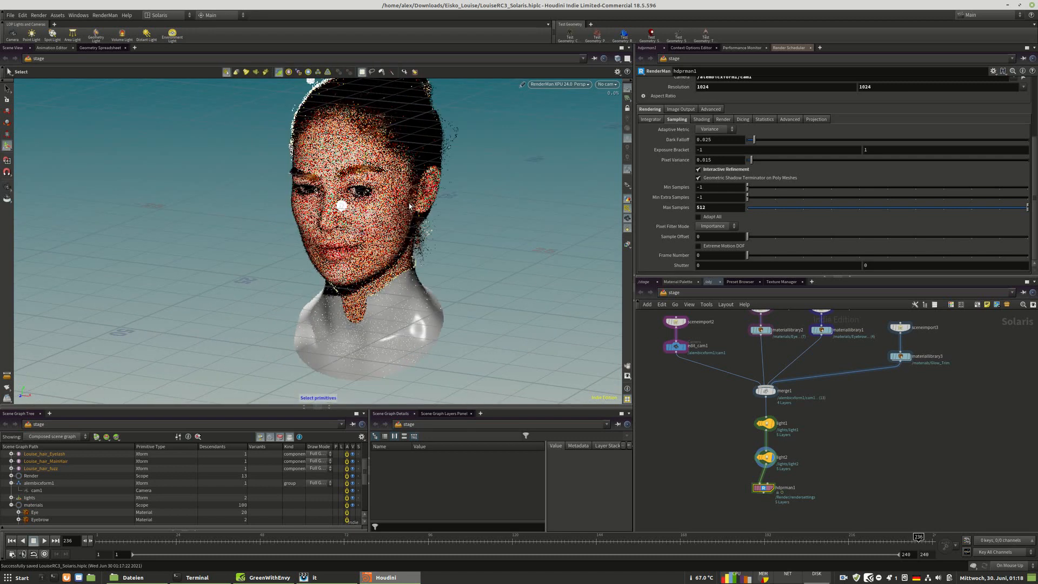
{"action": "left_click_drag", "start_coordinate": [486, 190], "coordinate": [451, 216], "text": "alt"}
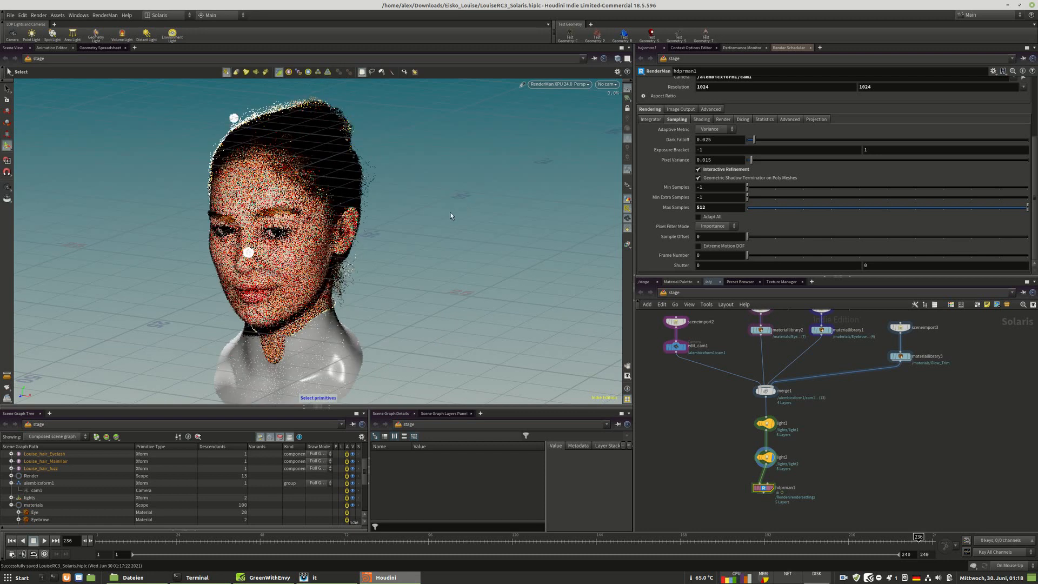
{"action": "middle_click_drag", "start_coordinate": [451, 215], "coordinate": [481, 197], "text": "alt"}
Move the RenderMan node down and insert a new Light node between light2 and it.
{"action": "middle_click_drag", "start_coordinate": [840, 451], "coordinate": [843, 408]}
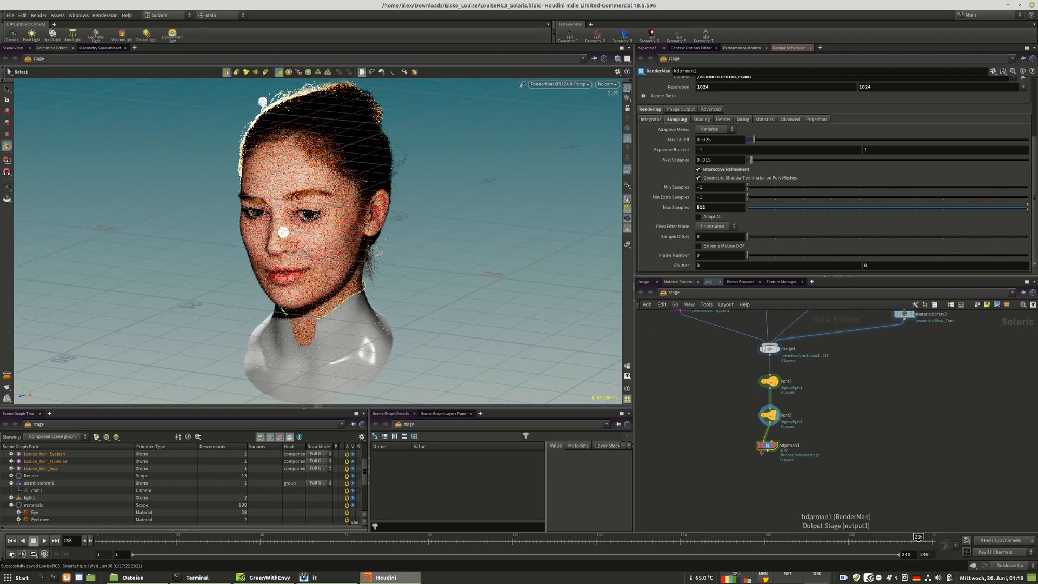
{"action": "left_click_drag", "start_coordinate": [760, 449], "coordinate": [760, 483]}
{"action": "key", "text": "Tab"}
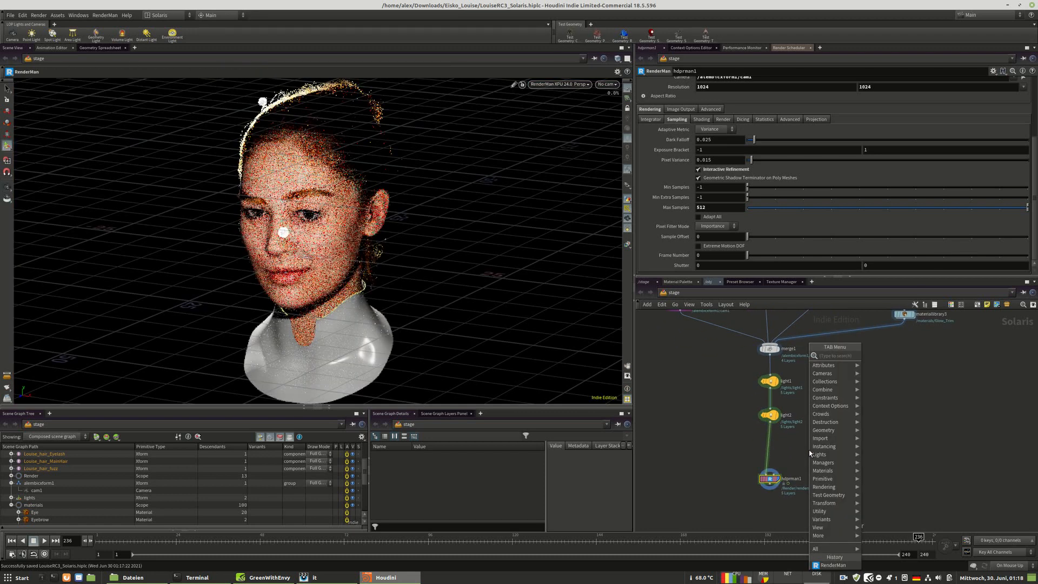
{"action": "type", "text": "light"}
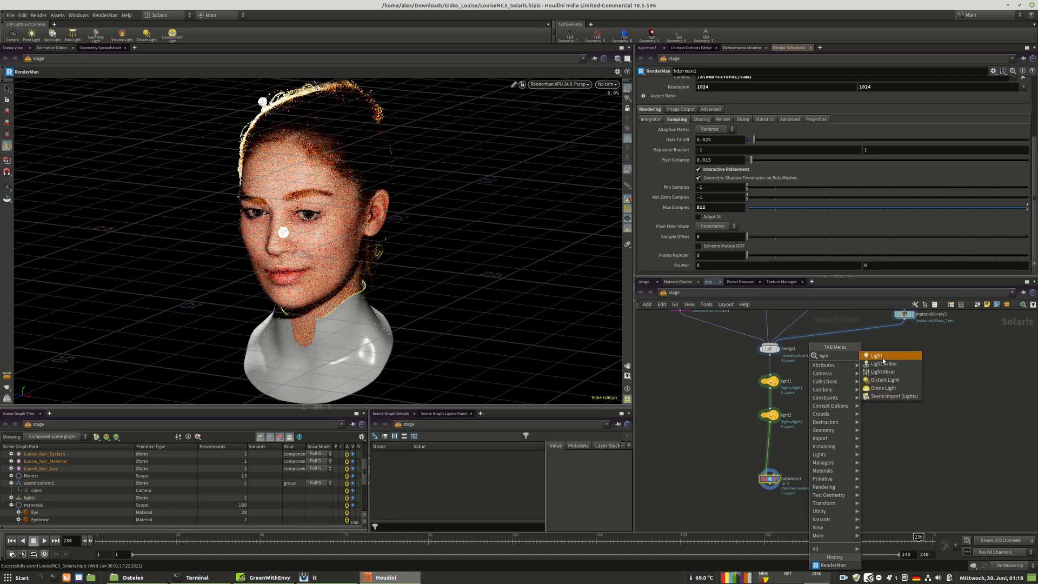
{"action": "key", "text": "Return"}
{"action": "left_click", "coordinate": [770, 441]}
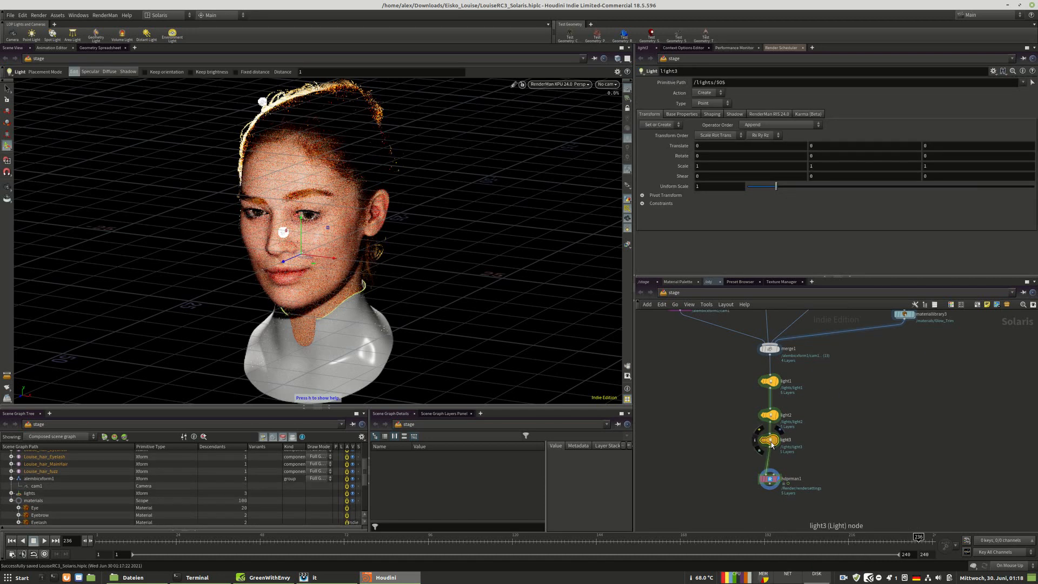
{"action": "left_click_drag", "start_coordinate": [771, 444], "coordinate": [770, 449]}
Move the new point light light3 beside the bust's shoulder and raise its intensity in stages to 100, 1000 and 10000.
{"action": "left_click_drag", "start_coordinate": [283, 262], "coordinate": [405, 322]}
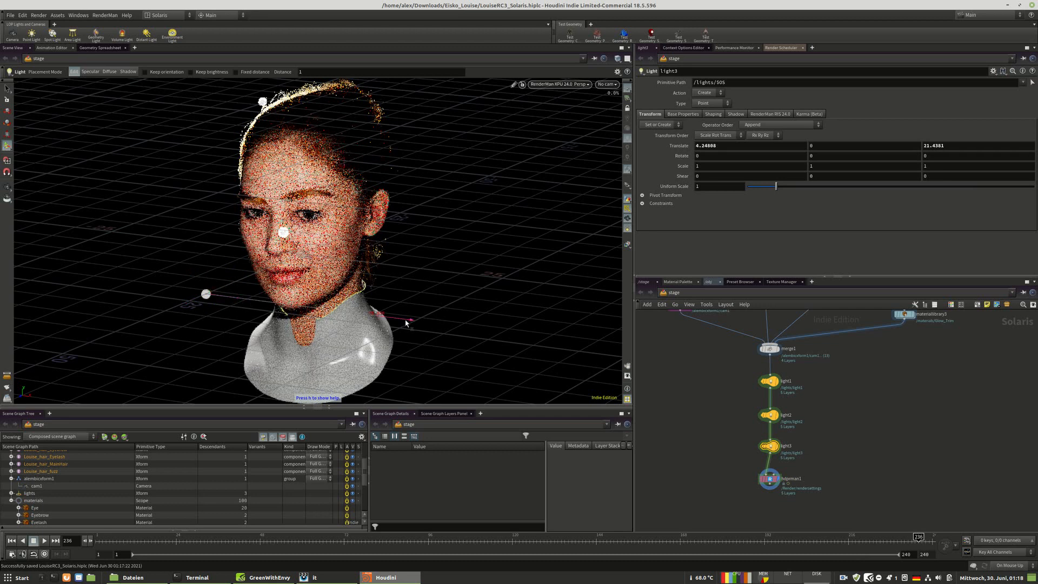
{"action": "left_click", "coordinate": [688, 114]}
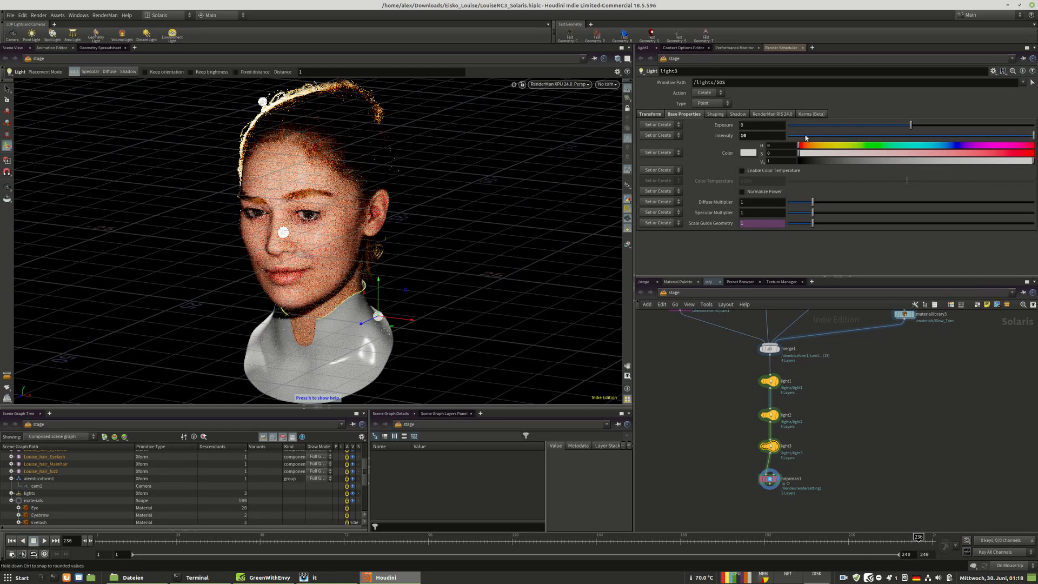
{"action": "left_click", "coordinate": [757, 136]}
{"action": "type", "text": "100"}
{"action": "key", "text": "Return"}
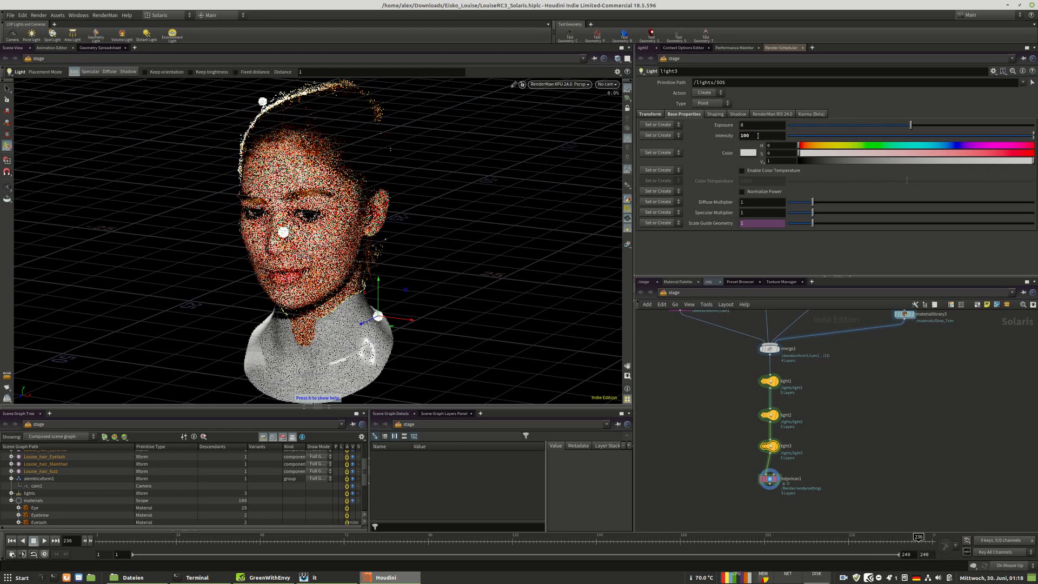
{"action": "left_click", "coordinate": [757, 136]}
{"action": "type", "text": "1000"}
{"action": "key", "text": "Return"}
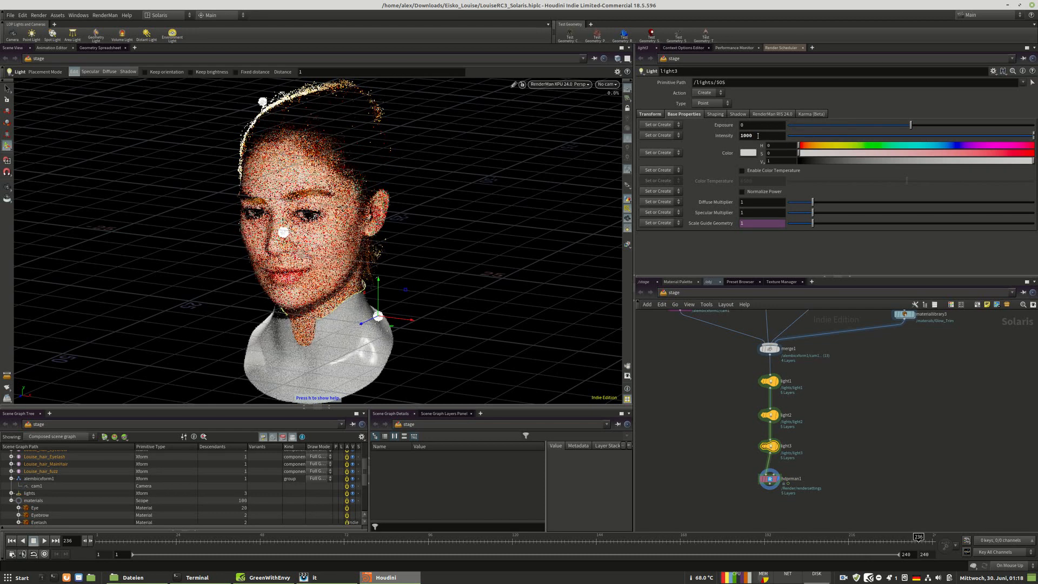
{"action": "left_click", "coordinate": [757, 135]}
{"action": "type", "text": "10000"}
{"action": "key", "text": "Return"}
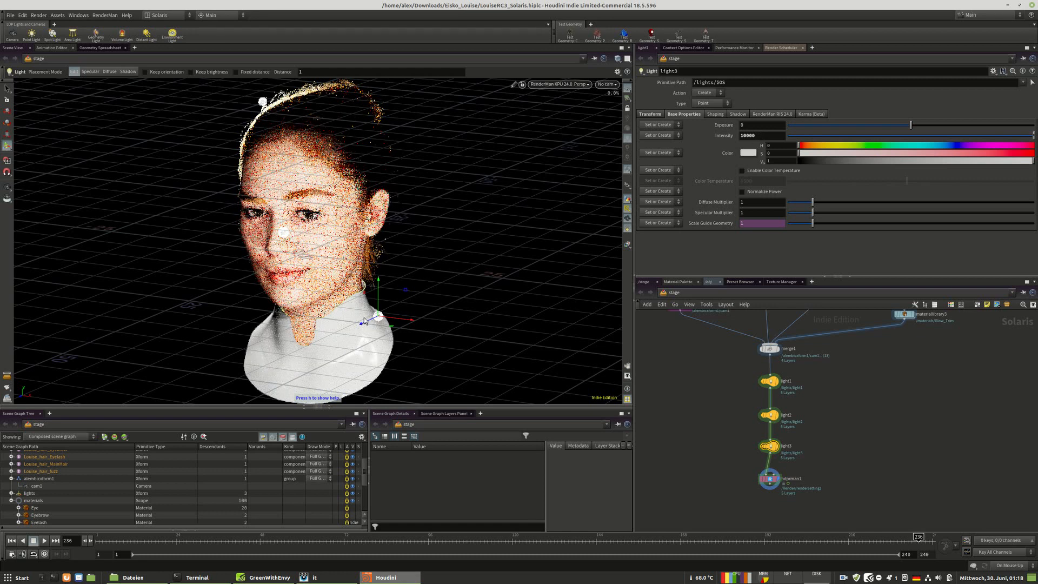
Raise light3 to ear height beside the head and look through the camera /alembicxform1/cam1.
{"action": "left_click_drag", "start_coordinate": [364, 322], "coordinate": [400, 231]}
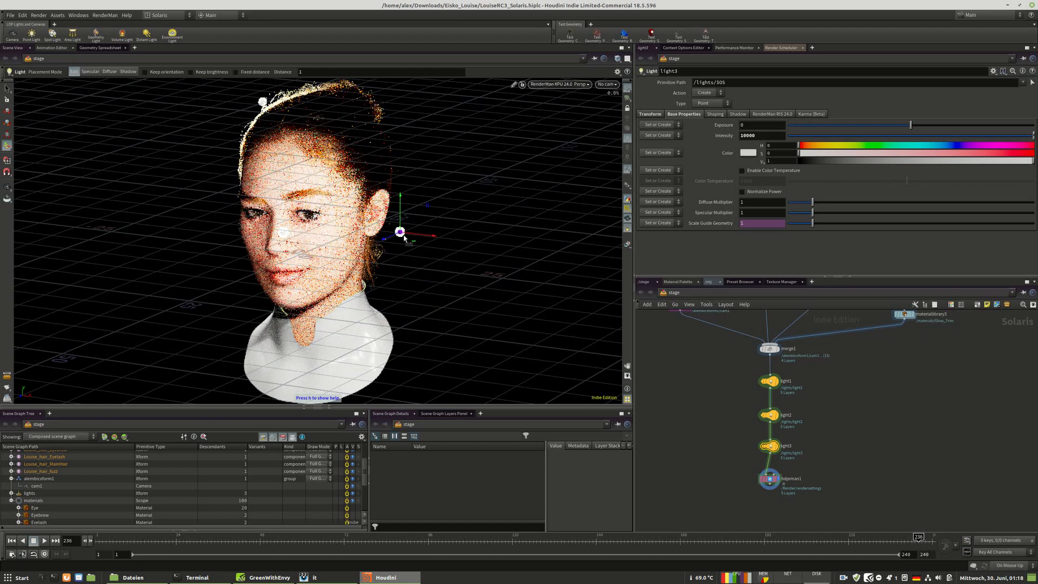
{"action": "left_click", "coordinate": [611, 85]}
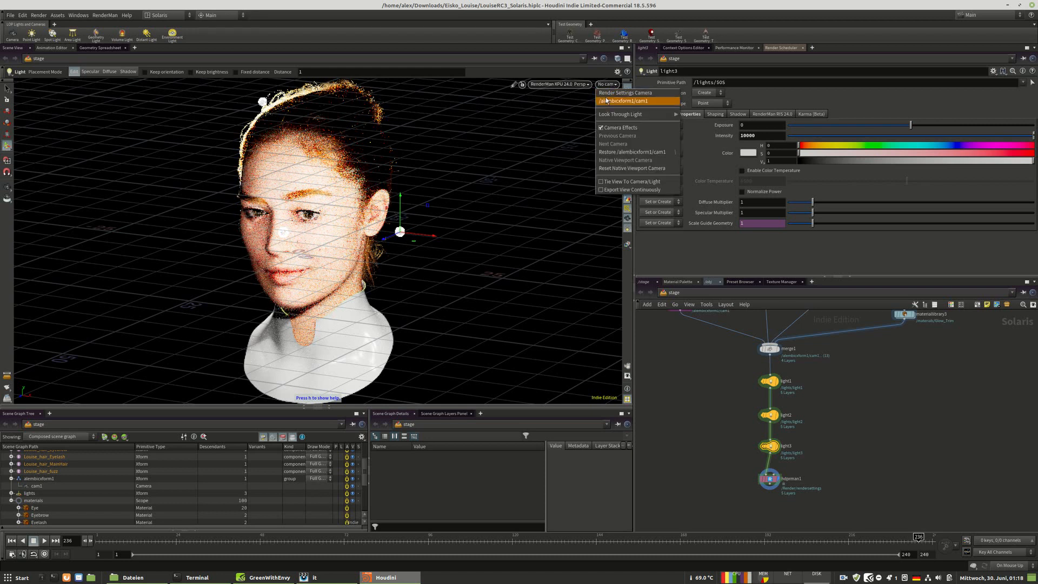
{"action": "left_click", "coordinate": [606, 101]}
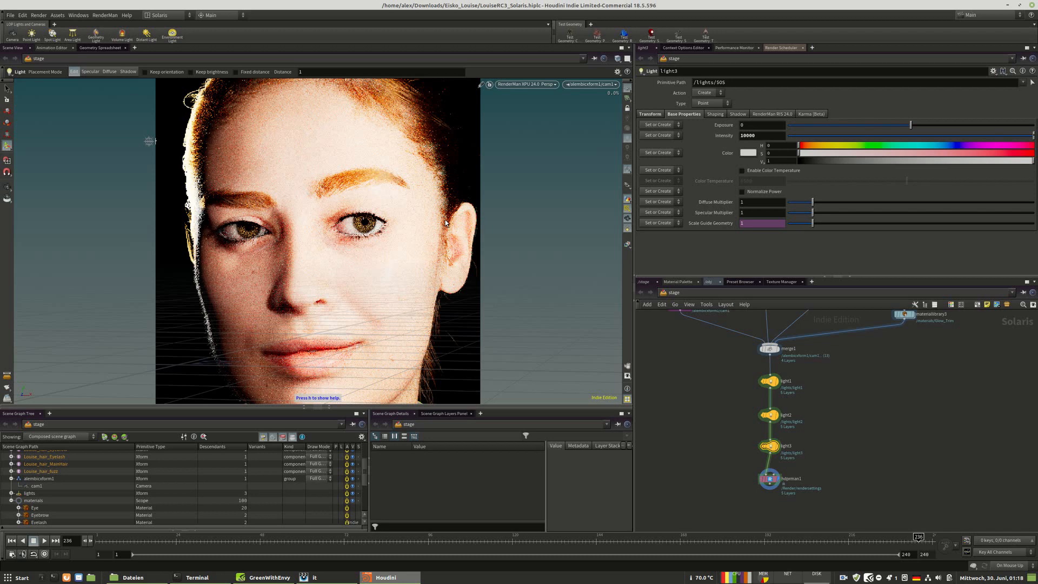
Examine the lighting on the head from close up and from several angles in the free view.
{"action": "scroll", "coordinate": [350, 234], "scroll_direction": "up", "scroll_amount": 3}
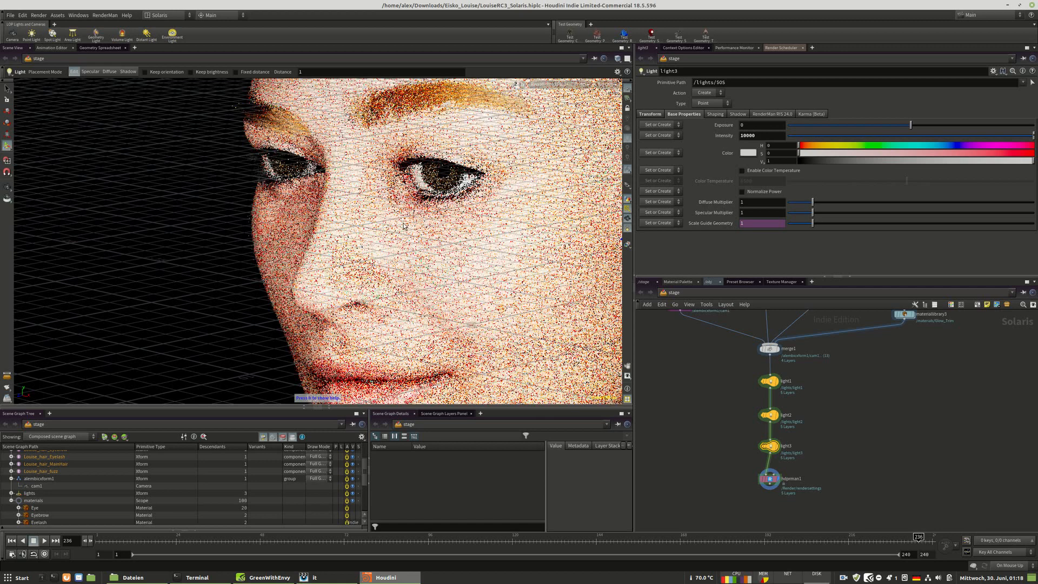
{"action": "key", "text": "Escape"}
{"action": "left_click_drag", "start_coordinate": [91, 247], "coordinate": [352, 247]}
{"action": "middle_click_drag", "start_coordinate": [409, 260], "coordinate": [340, 270]}
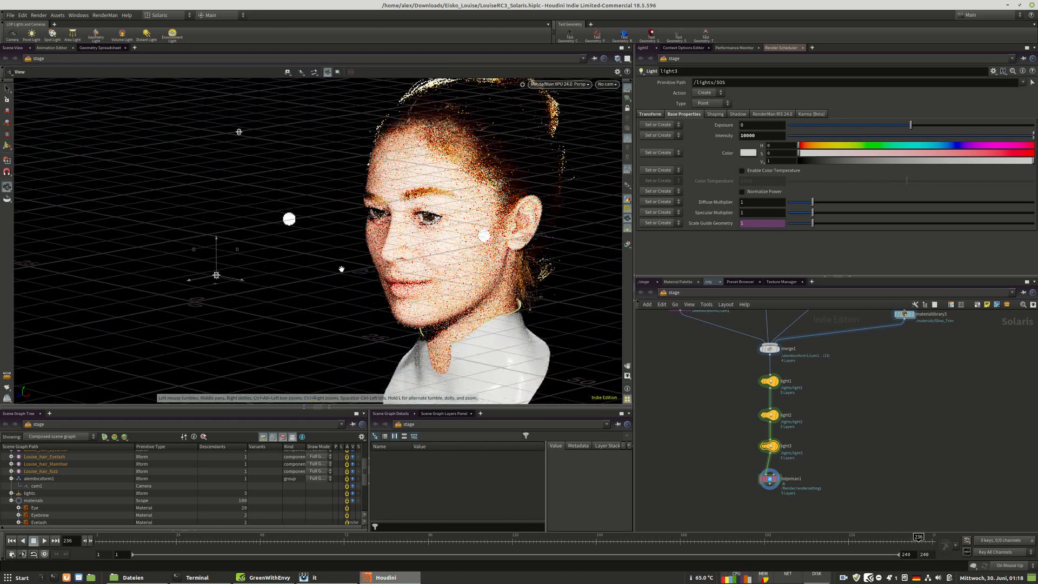
{"action": "key", "text": "Return"}
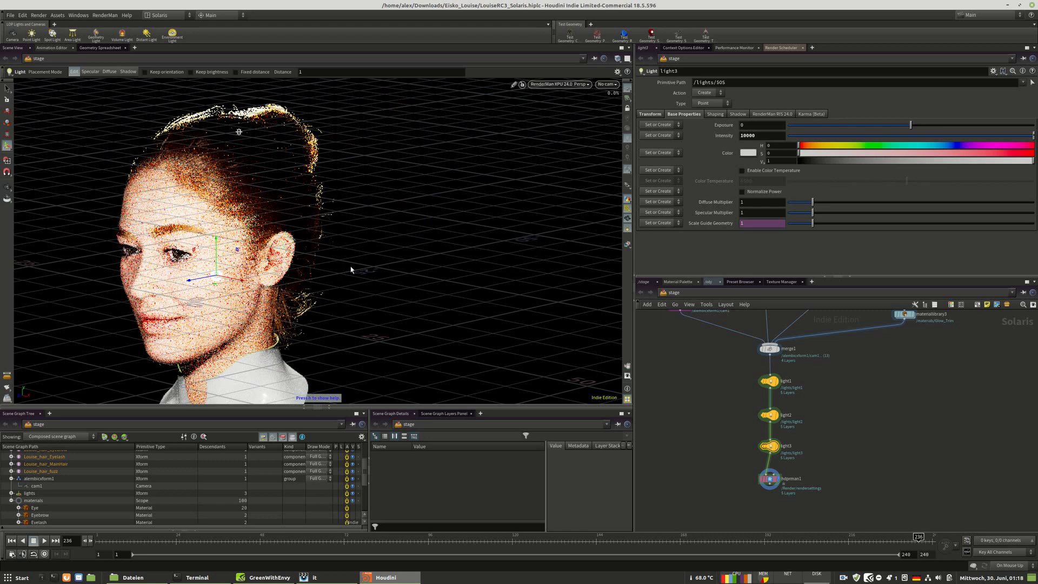
{"action": "key", "text": "Escape"}
{"action": "left_click_drag", "start_coordinate": [342, 272], "coordinate": [257, 253]}
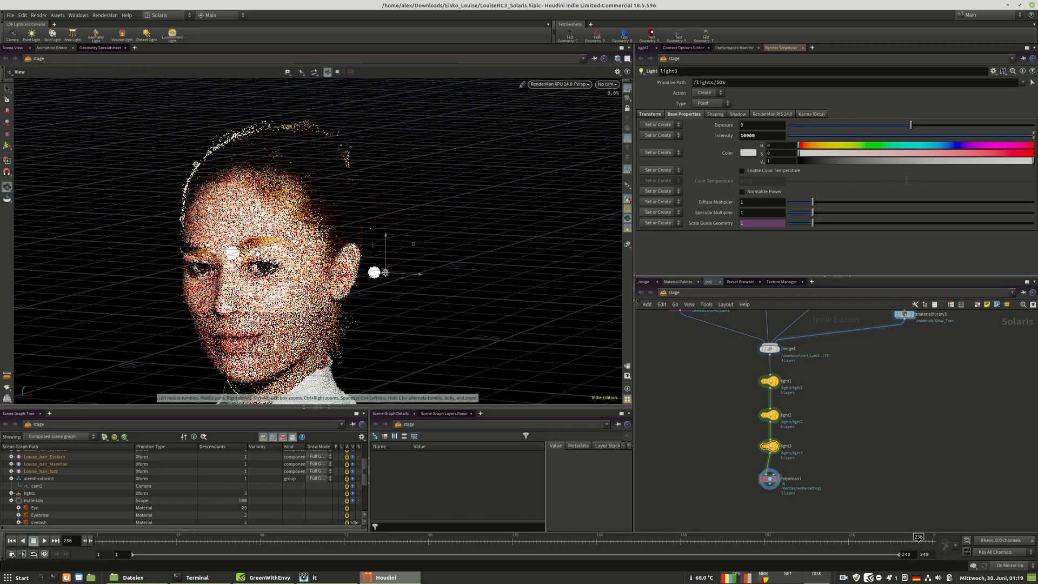
{"action": "middle_click_drag", "start_coordinate": [175, 325], "coordinate": [276, 255]}
{"action": "key", "text": "Return"}
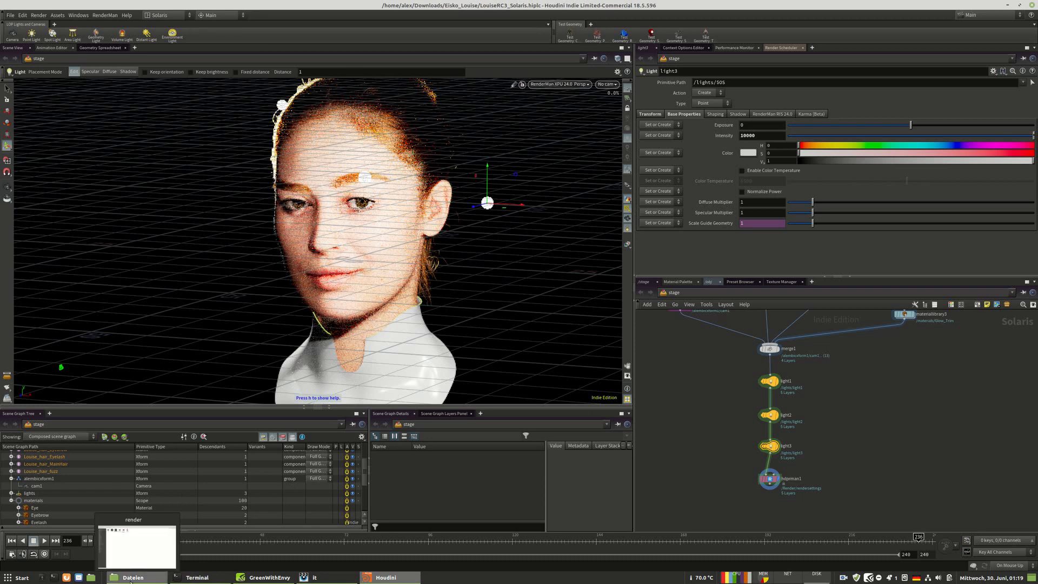
Open the image Louise0001.png from the render folder in the image viewer, examine it and minimize the viewer.
{"action": "left_click", "coordinate": [131, 581]}
{"action": "double_click", "coordinate": [237, 62]}
{"action": "left_click", "coordinate": [386, 577]}
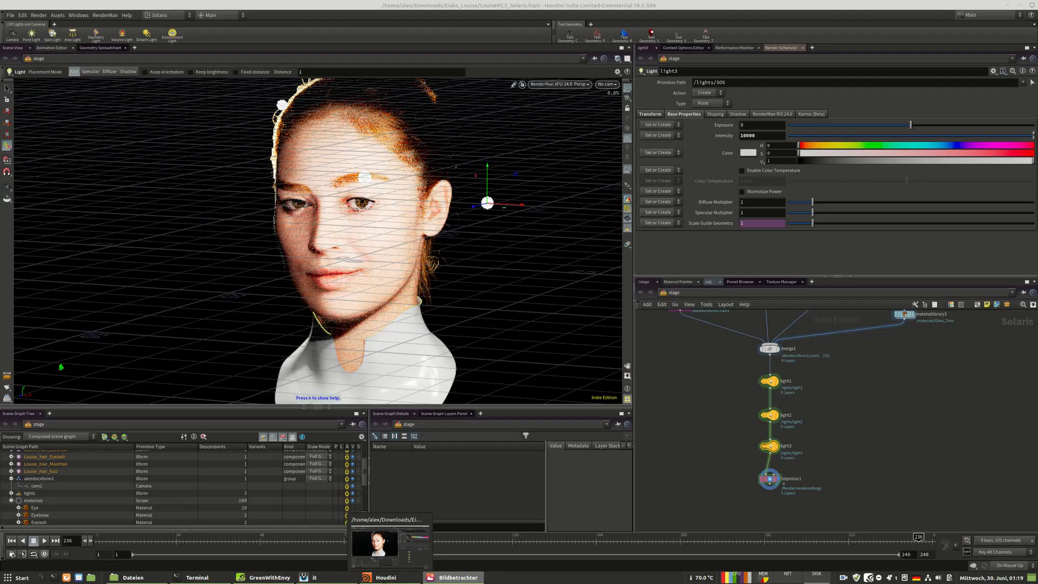
{"action": "left_click", "coordinate": [457, 577]}
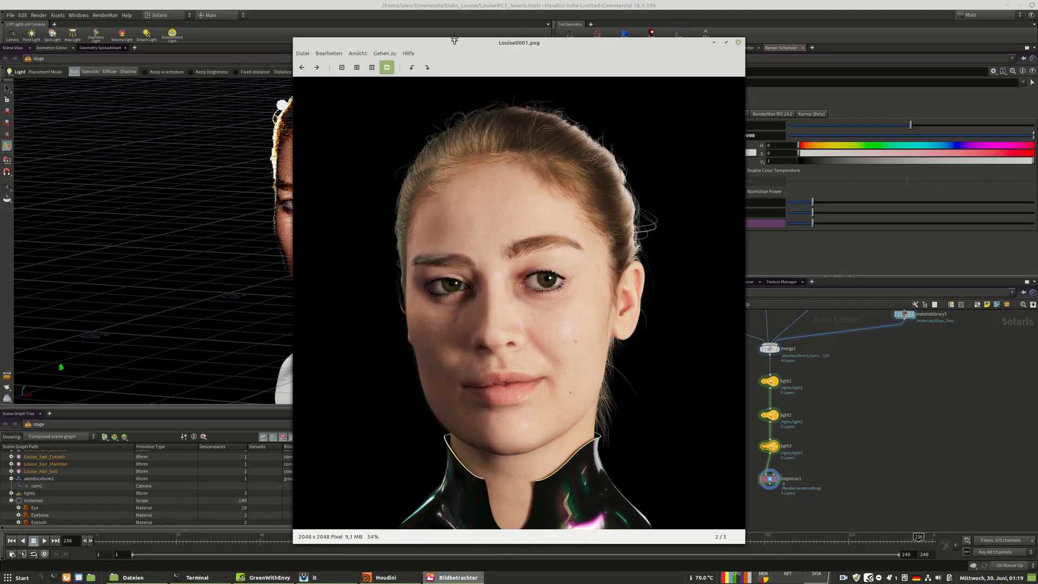
{"action": "left_click_drag", "start_coordinate": [454, 40], "coordinate": [359, 42]}
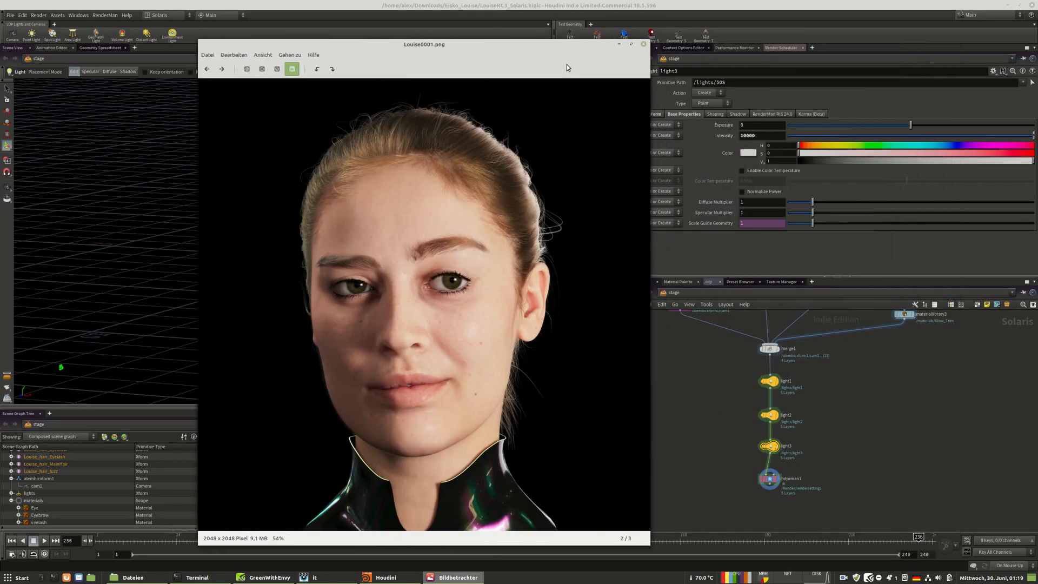
{"action": "left_click", "coordinate": [620, 44]}
Select the materiallibrary2 node in the stage network and review its material-to-geometry assignments for the Louise head.
{"action": "middle_click_drag", "start_coordinate": [715, 361], "coordinate": [780, 457]}
{"action": "left_click", "coordinate": [679, 291]}
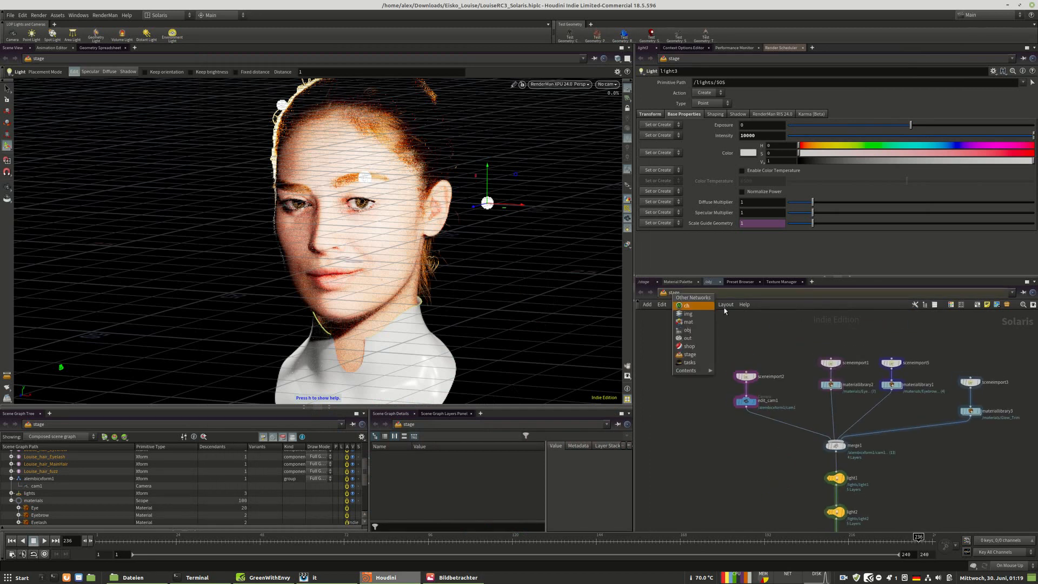
{"action": "left_click", "coordinate": [990, 453]}
{"action": "middle_click_drag", "start_coordinate": [830, 387], "coordinate": [749, 389]}
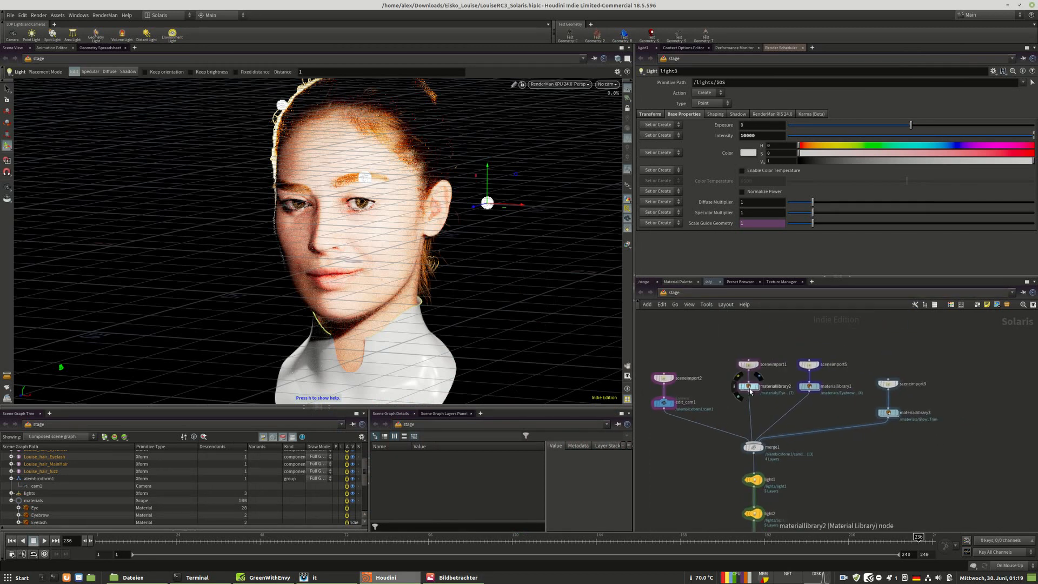
{"action": "left_click", "coordinate": [749, 388]}
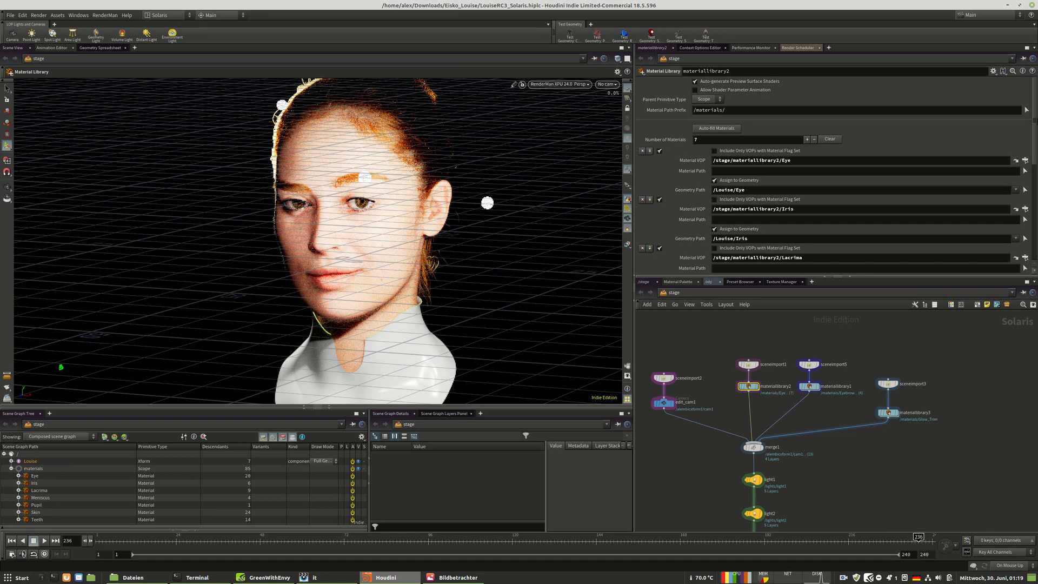
{"action": "scroll", "coordinate": [747, 206], "scroll_direction": "down", "scroll_amount": 5}
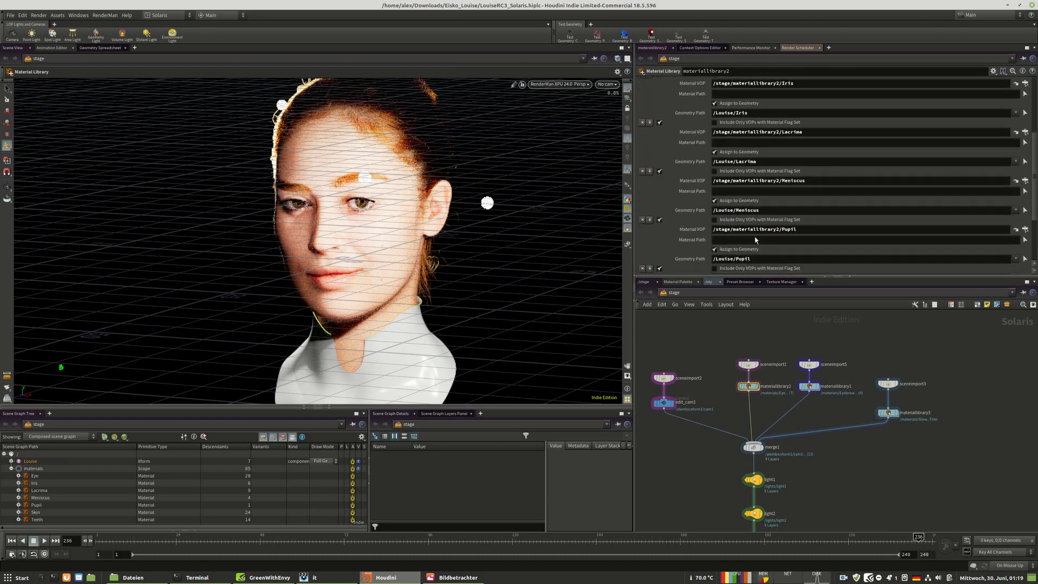
{"action": "mouse_move", "coordinate": [764, 389]}
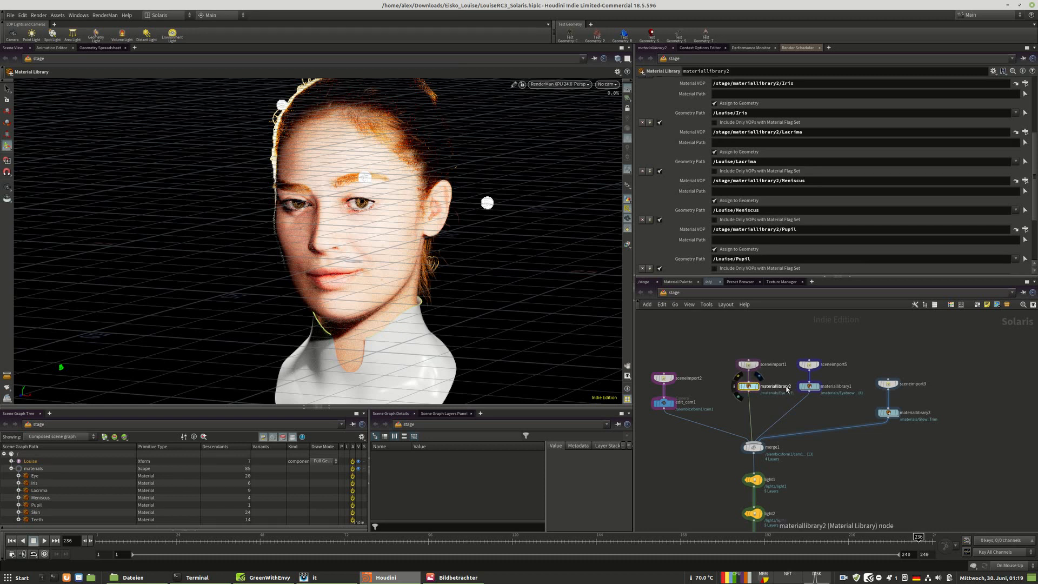
Add a Render Geometry Settings node and insert it between light3 and hdprman1 in the stage network.
{"action": "left_click_drag", "start_coordinate": [751, 388], "coordinate": [751, 400]}
{"action": "middle_click_drag", "start_coordinate": [808, 494], "coordinate": [771, 466]}
{"action": "key", "text": "Tab"}
{"action": "type", "text": "render"}
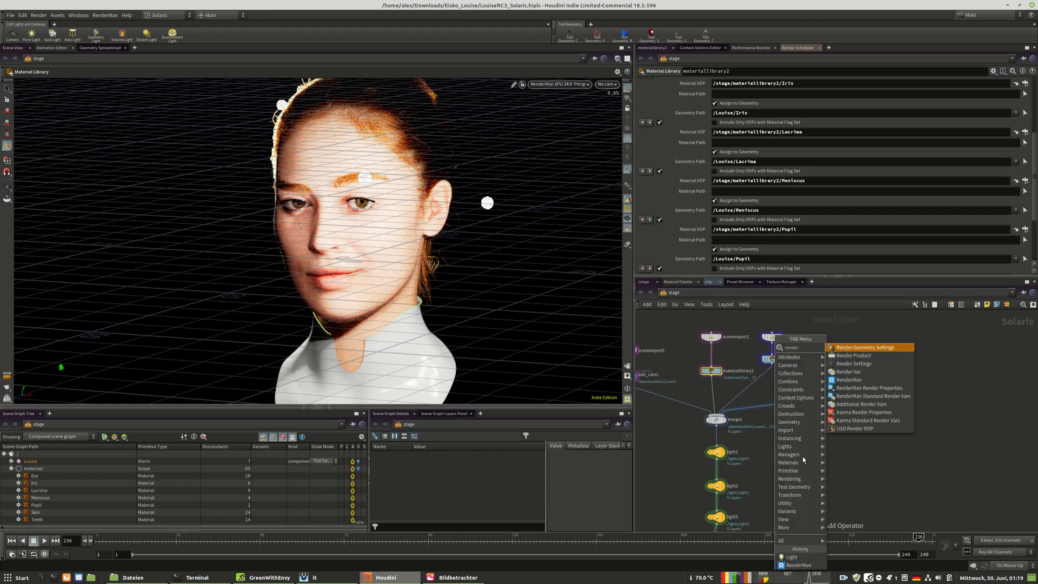
{"action": "left_click", "coordinate": [865, 347]}
{"action": "left_click", "coordinate": [771, 492]}
{"action": "middle_click_drag", "start_coordinate": [777, 458], "coordinate": [782, 398]}
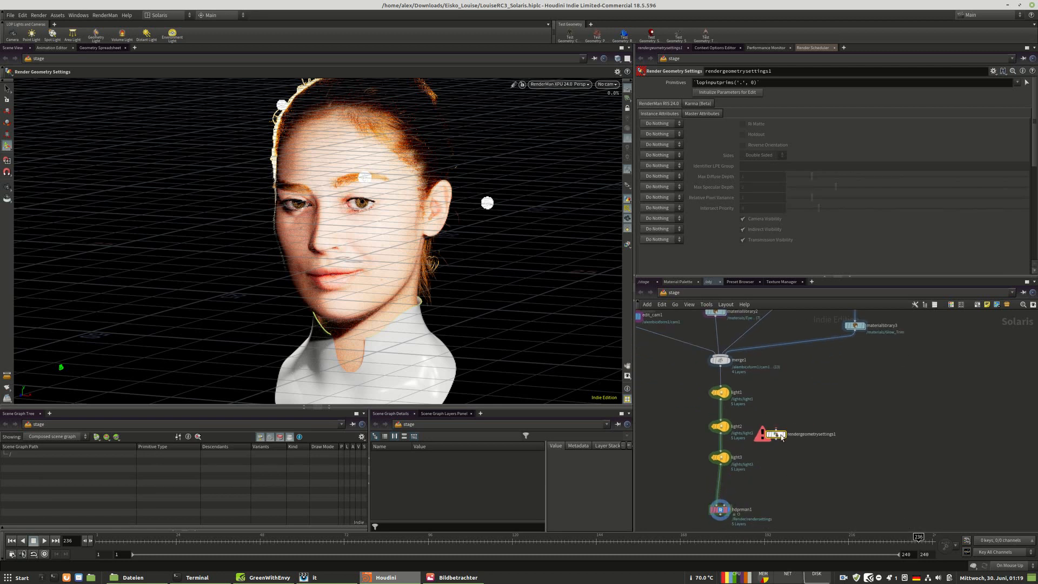
{"action": "left_click_drag", "start_coordinate": [778, 433], "coordinate": [722, 484]}
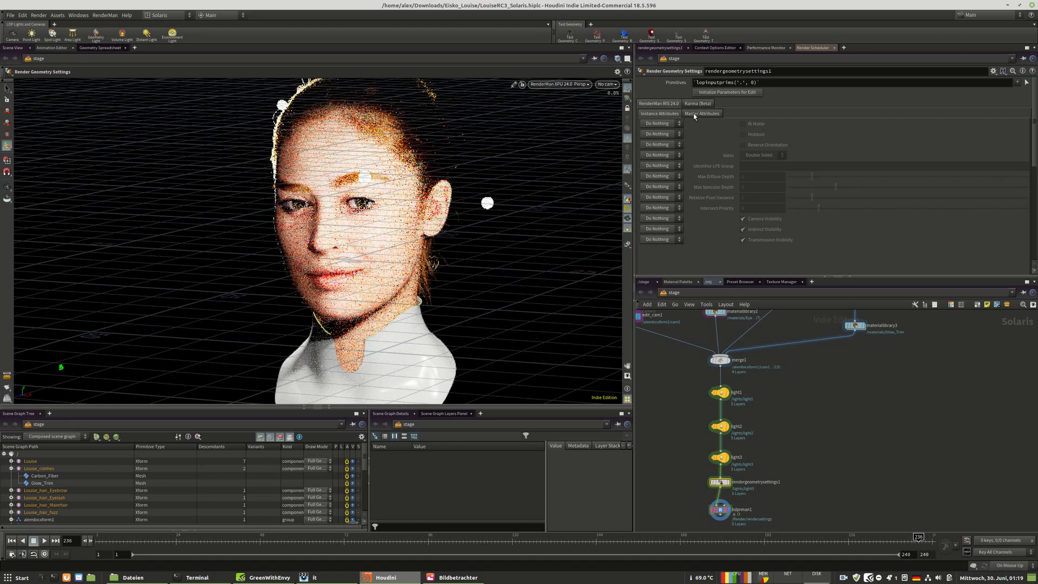
Set the Camera Visibility instance attribute to Set or Create and turn it off.
{"action": "left_click", "coordinate": [657, 217]}
{"action": "left_click", "coordinate": [659, 229]}
{"action": "left_click", "coordinate": [751, 219]}
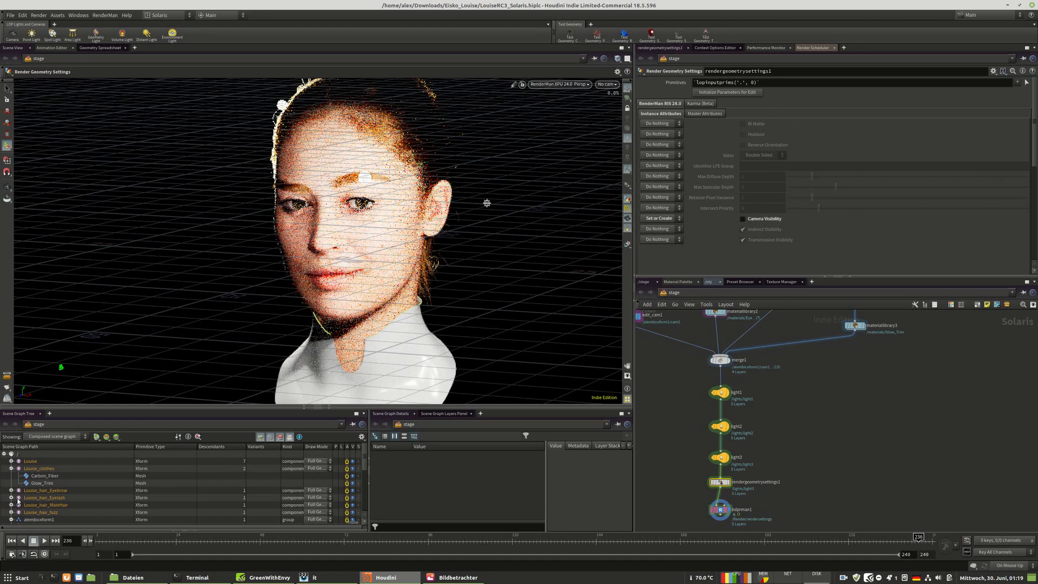
Collapse the expanded scene graph branches and assign /lights as the primitives of the render geometry settings.
{"action": "left_click", "coordinate": [13, 469]}
{"action": "scroll", "coordinate": [43, 516], "scroll_direction": "down", "scroll_amount": 3}
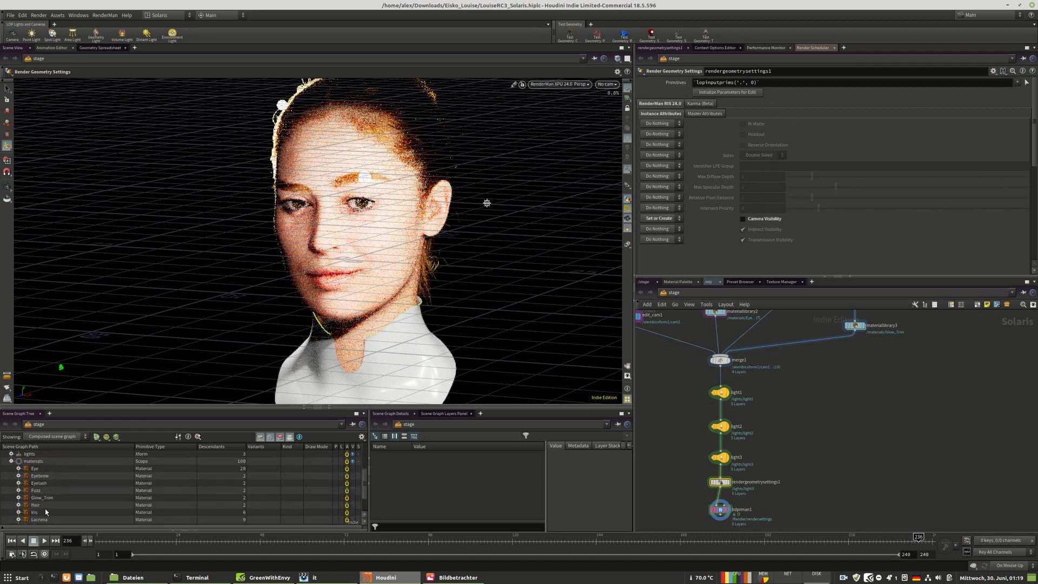
{"action": "left_click", "coordinate": [10, 461]}
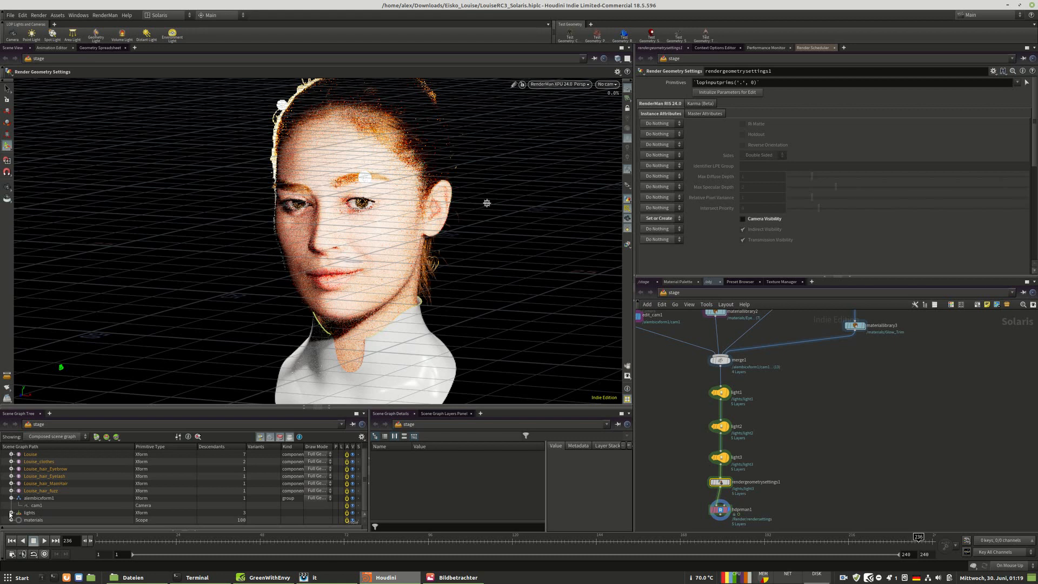
{"action": "left_click", "coordinate": [11, 512]}
{"action": "scroll", "coordinate": [43, 517], "scroll_direction": "down", "scroll_amount": 1}
{"action": "left_click", "coordinate": [11, 491]}
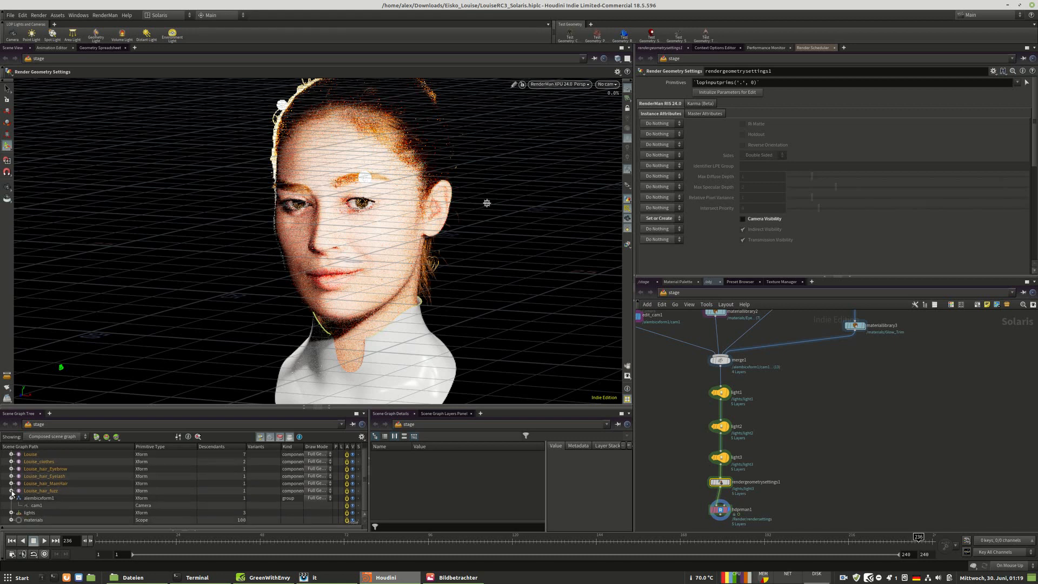
{"action": "left_click", "coordinate": [32, 512]}
{"action": "left_click_drag", "start_coordinate": [772, 85], "coordinate": [773, 84]}
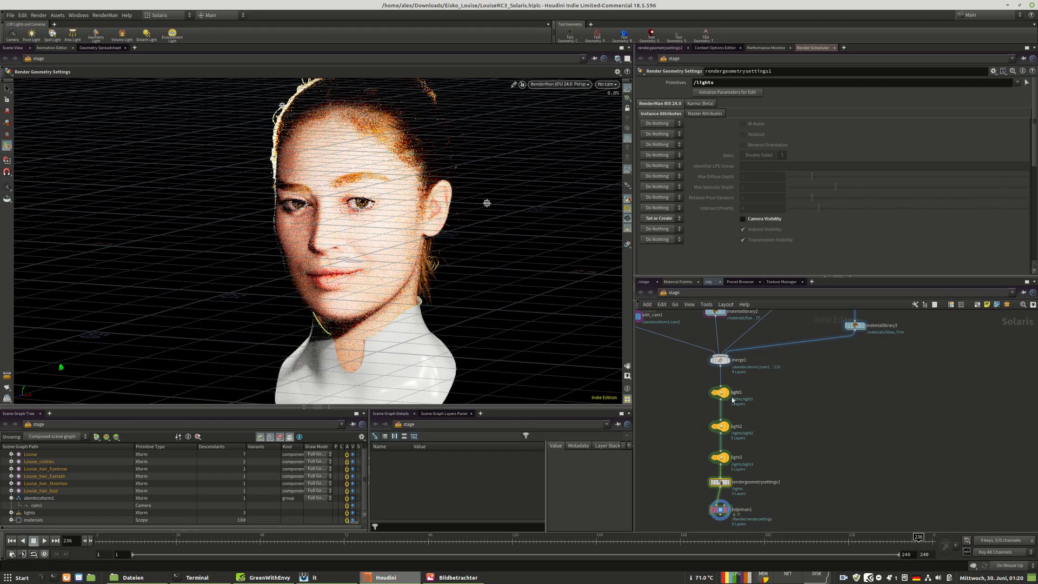
Open the Carbon_Fiber material inside materiallibrary3 and display the settings of its carbon_Fiber_Material surface shader.
{"action": "middle_click_drag", "start_coordinate": [792, 347], "coordinate": [796, 319]}
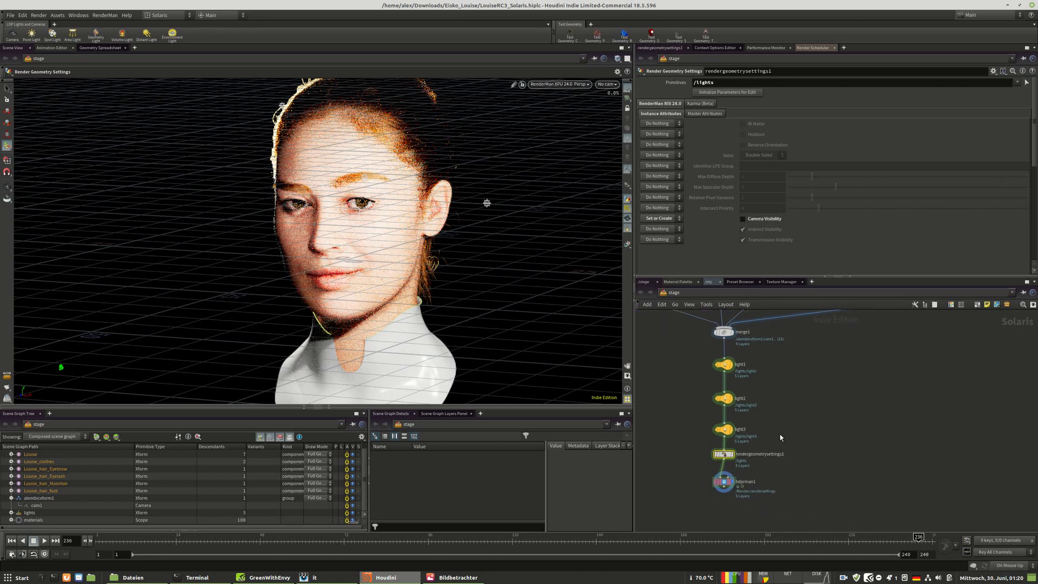
{"action": "middle_click_drag", "start_coordinate": [779, 437], "coordinate": [770, 484]}
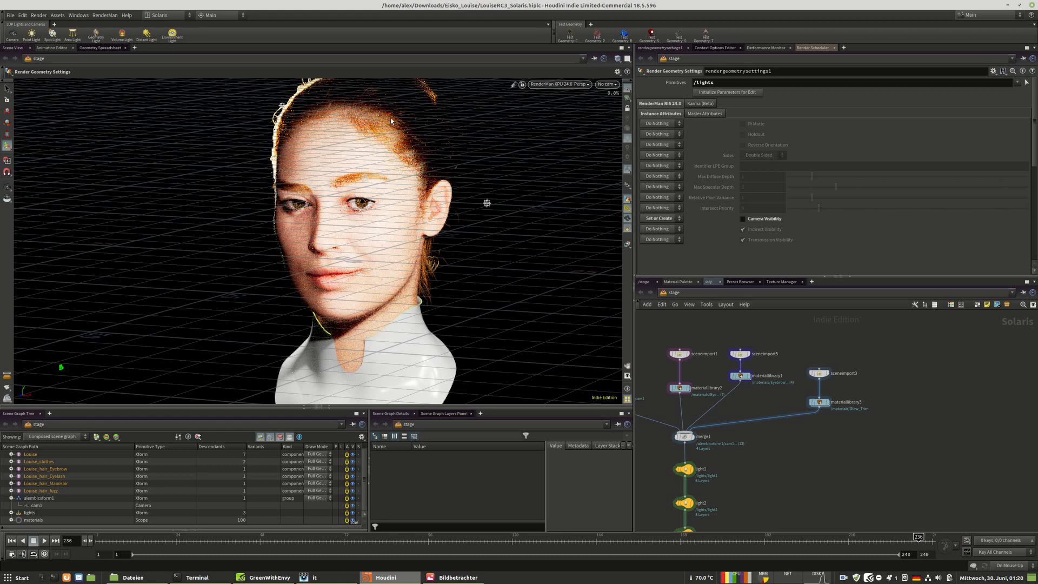
{"action": "scroll", "coordinate": [793, 463], "scroll_direction": "down", "scroll_amount": 1}
{"action": "middle_click_drag", "start_coordinate": [701, 496], "coordinate": [788, 447]}
{"action": "mouse_move", "coordinate": [744, 436]}
{"action": "left_mouse_down"}
{"action": "mouse_move", "coordinate": [744, 425]}
{"action": "mouse_move", "coordinate": [746, 453]}
{"action": "left_mouse_up"}
{"action": "middle_click_drag", "start_coordinate": [819, 380], "coordinate": [774, 416]}
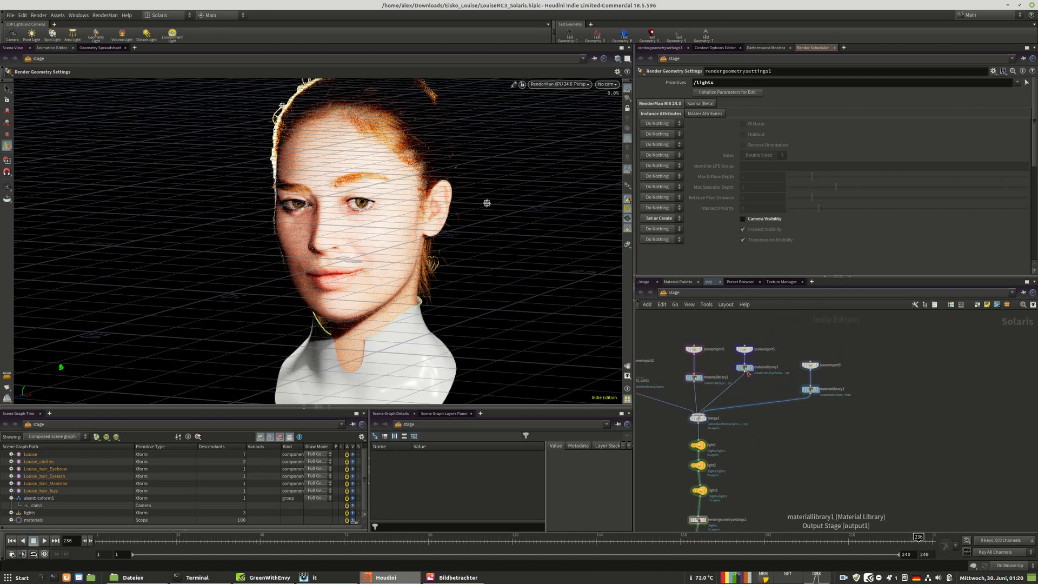
{"action": "scroll", "coordinate": [745, 365], "scroll_direction": "up", "scroll_amount": 1}
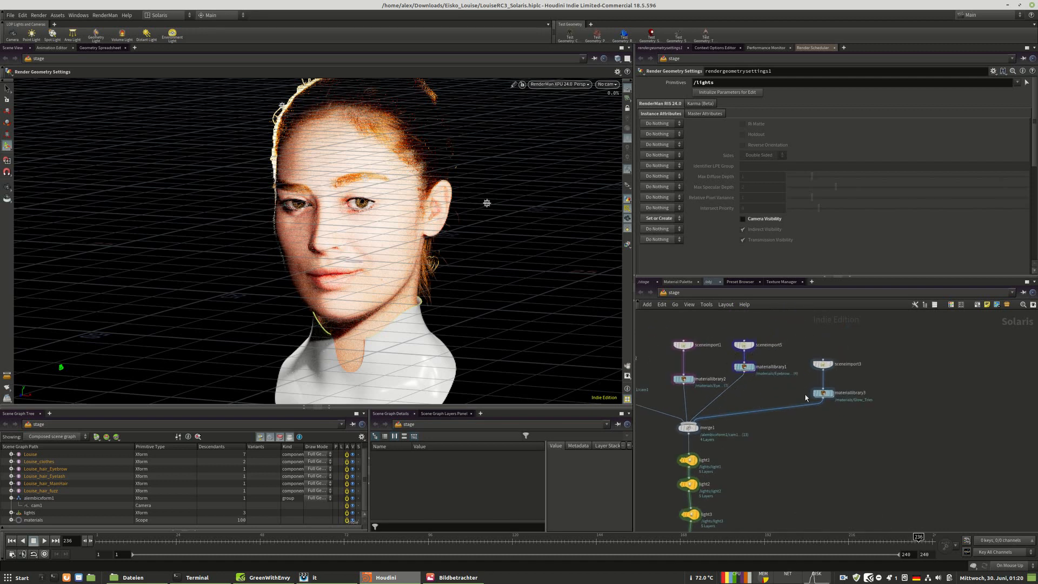
{"action": "double_click", "coordinate": [822, 393]}
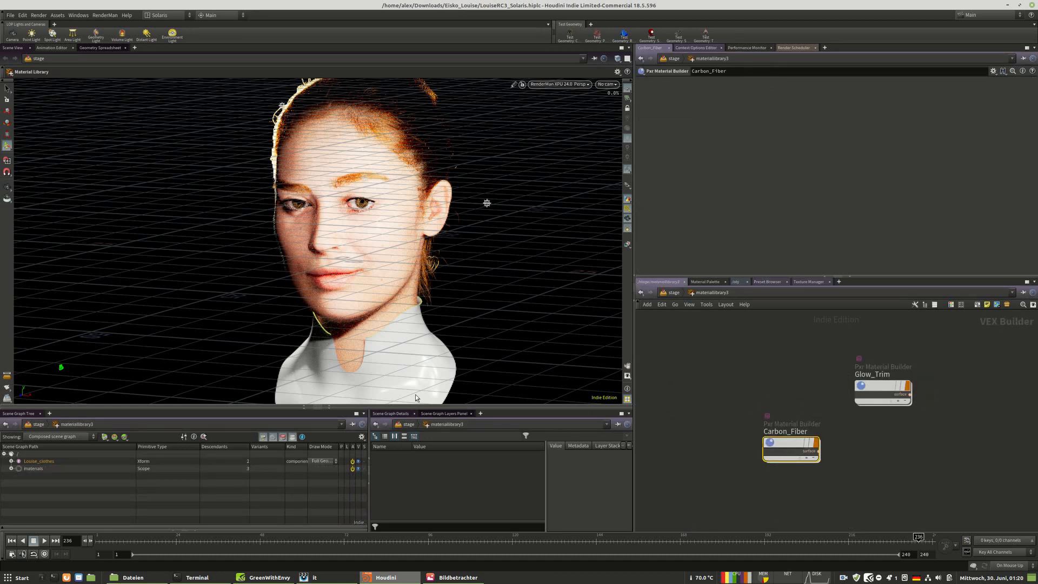
{"action": "double_click", "coordinate": [782, 447]}
{"action": "left_click_drag", "start_coordinate": [778, 385], "coordinate": [758, 404]}
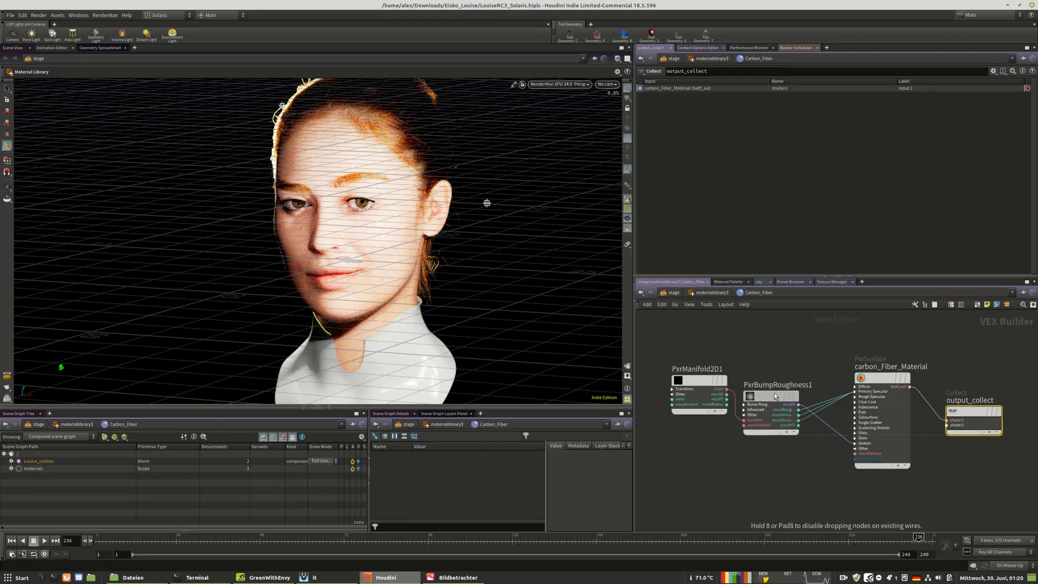
{"action": "left_click", "coordinate": [904, 383]}
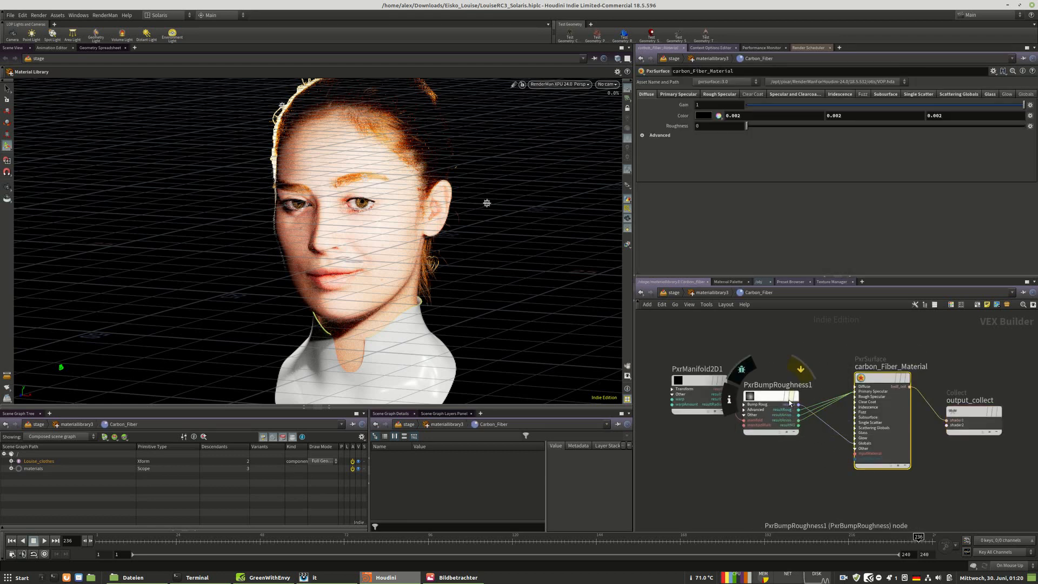
Set the diffuse gain of carbon_Fiber_Material to 0.145 and rearrange it and PxrBumpRoughness1 in the material network.
{"action": "key", "text": "ctrl+z"}
{"action": "key", "text": "ctrl+z"}
{"action": "key", "text": "ctrl+z"}
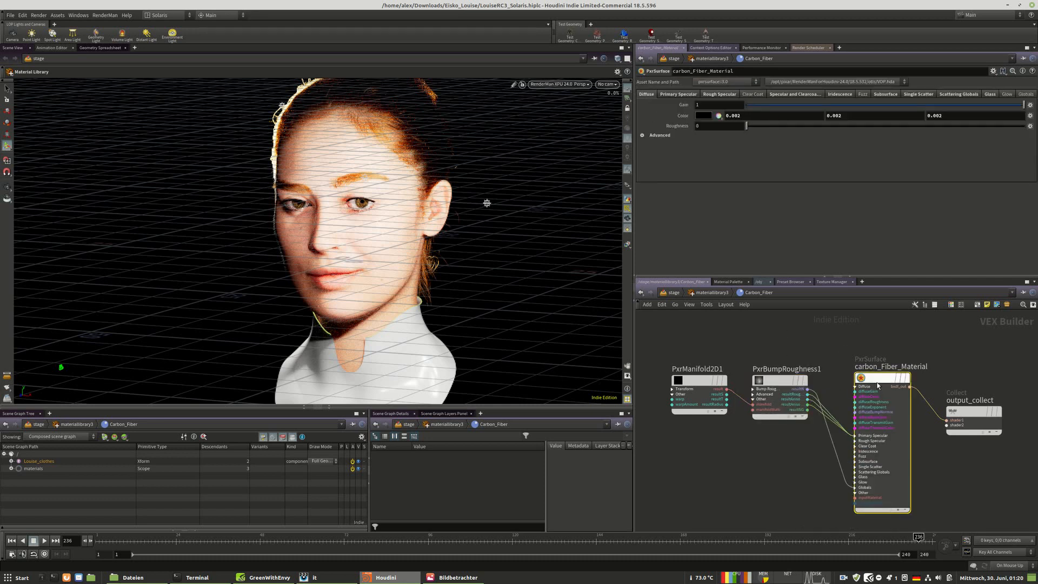
{"action": "left_click", "coordinate": [786, 105]}
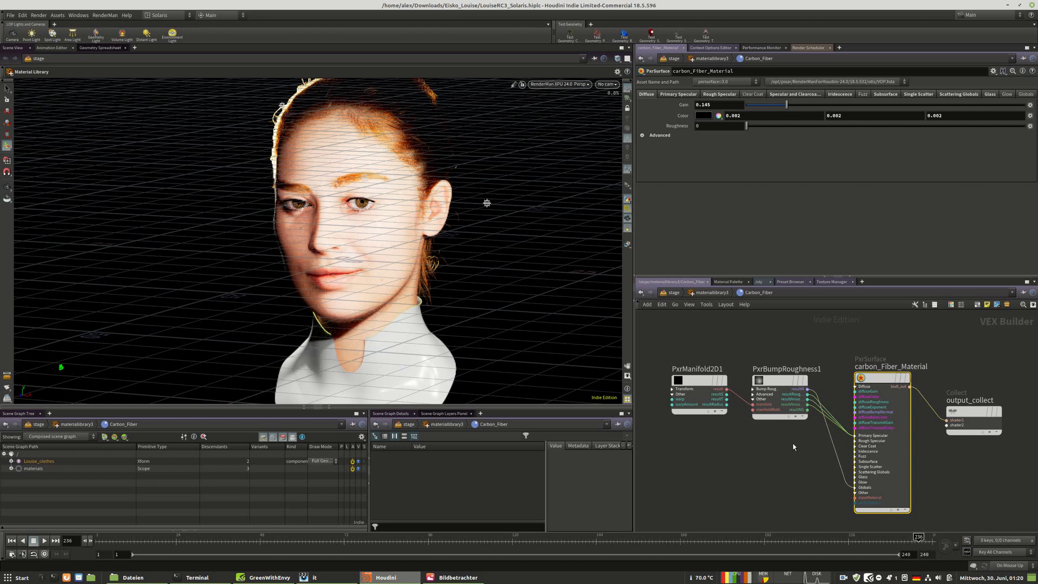
{"action": "left_click_drag", "start_coordinate": [784, 381], "coordinate": [791, 436]}
{"action": "left_click_drag", "start_coordinate": [877, 381], "coordinate": [861, 384]}
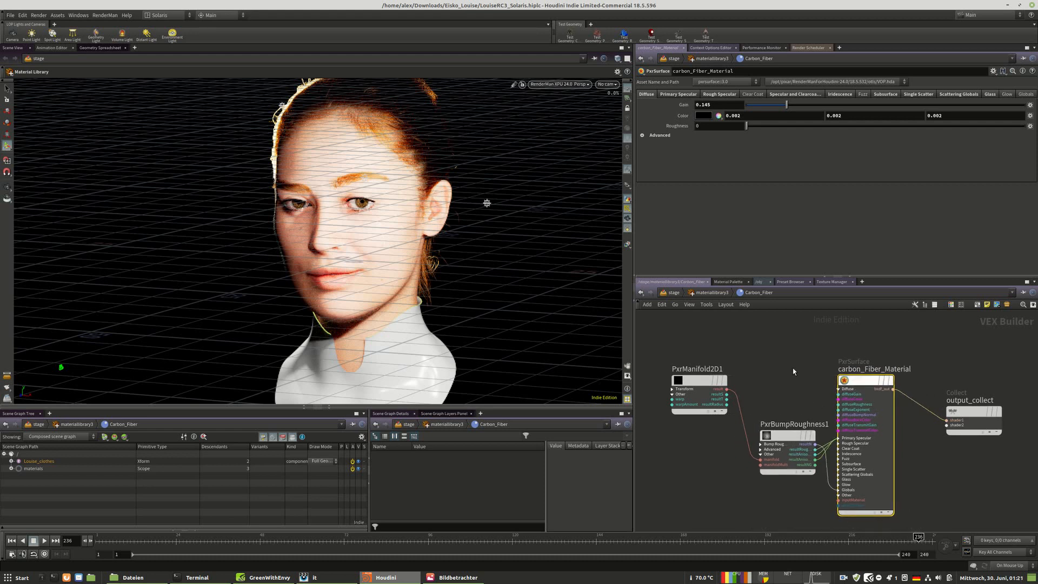
Close the fatal error message, relaunch Houdini Indie 18.5.596 and reopen the scene LouiseRC3_Solaris.hiplc.
{"action": "left_click", "coordinate": [364, 308]}
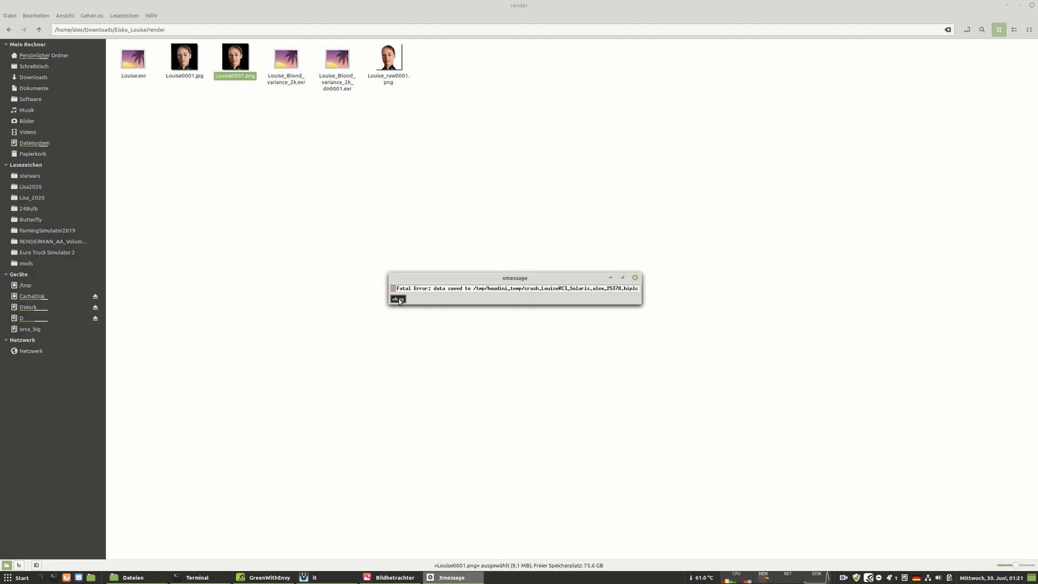
{"action": "left_click", "coordinate": [399, 301]}
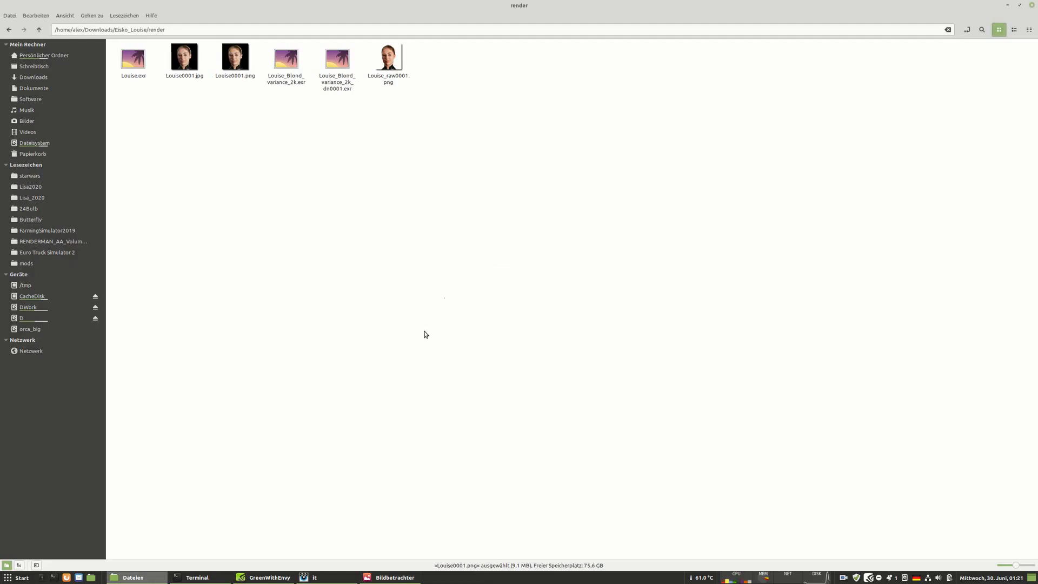
{"action": "left_click", "coordinate": [1029, 576]}
{"action": "double_click", "coordinate": [891, 225]}
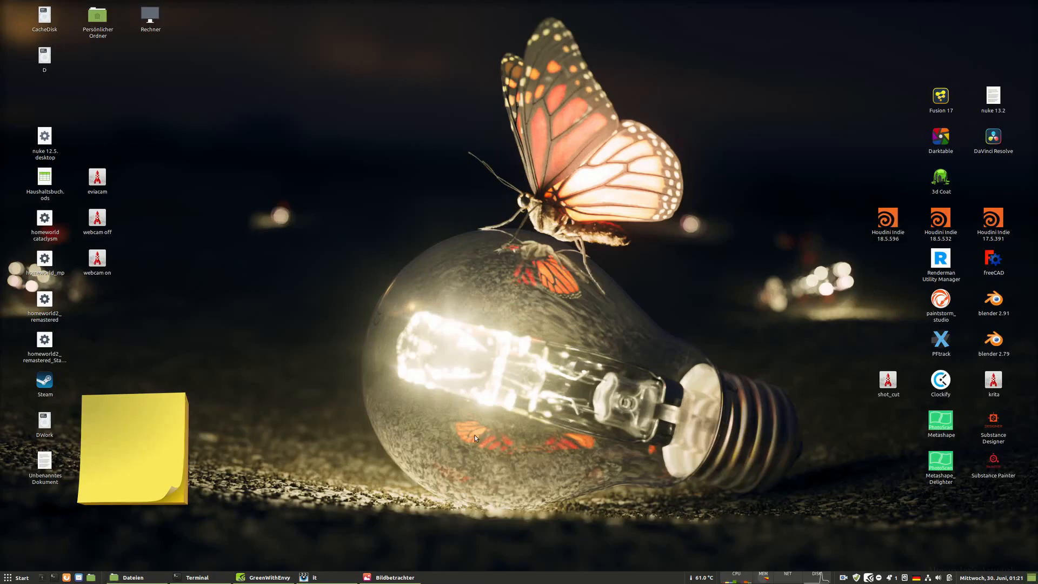
{"action": "left_click", "coordinate": [265, 577]}
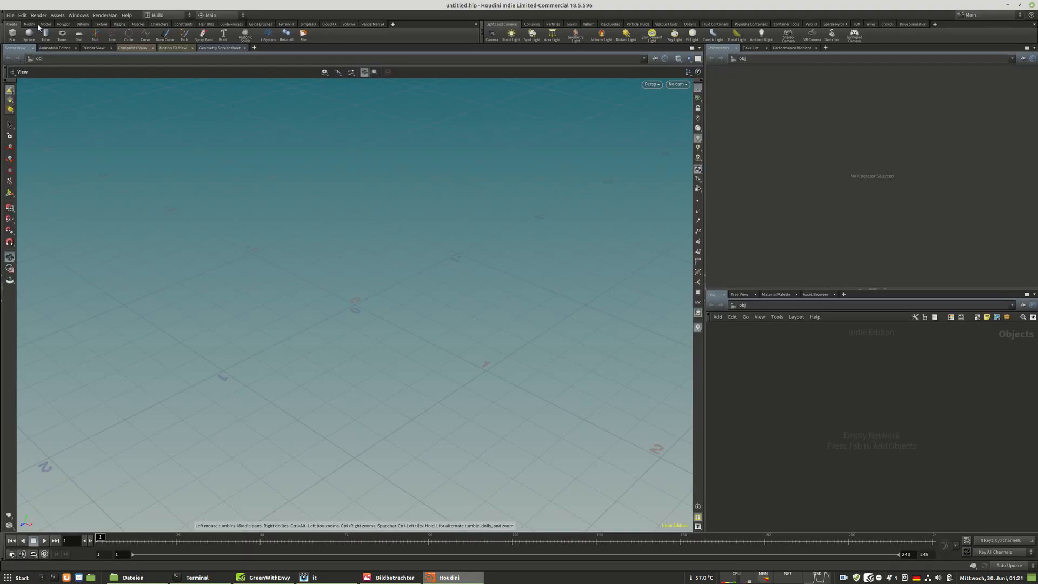
{"action": "left_click", "coordinate": [10, 15]}
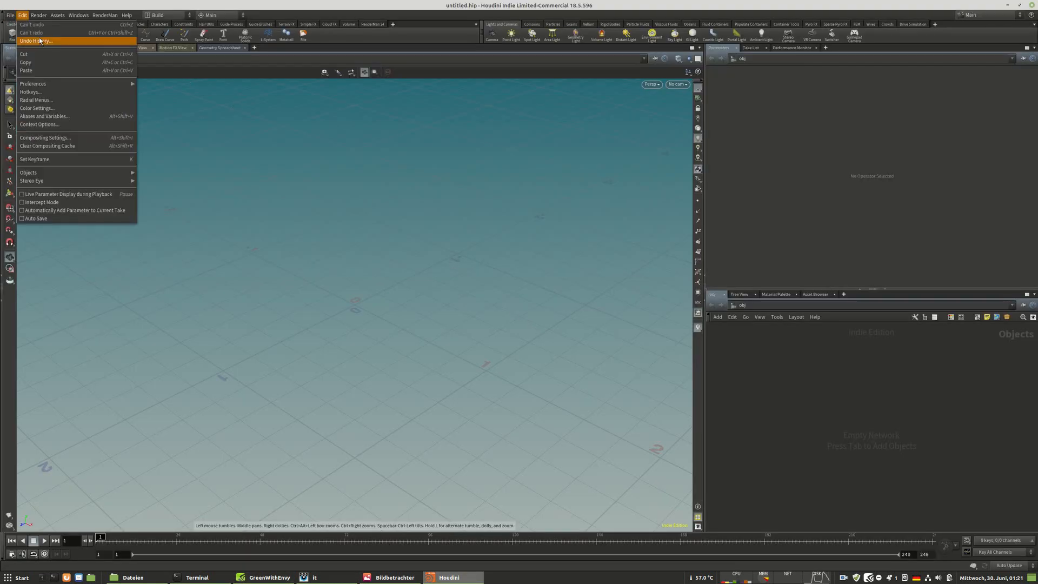
{"action": "left_click", "coordinate": [103, 41]}
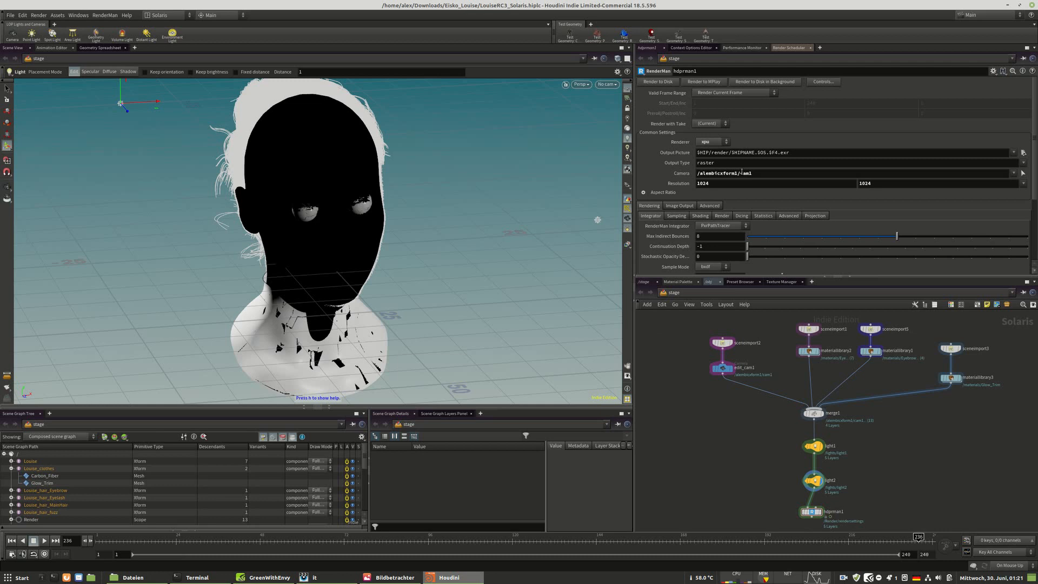
Set the hdprman1 renderer to xpucpu and render the viewport with RenderMan XPU - CPU 24.0.
{"action": "left_click", "coordinate": [719, 143]}
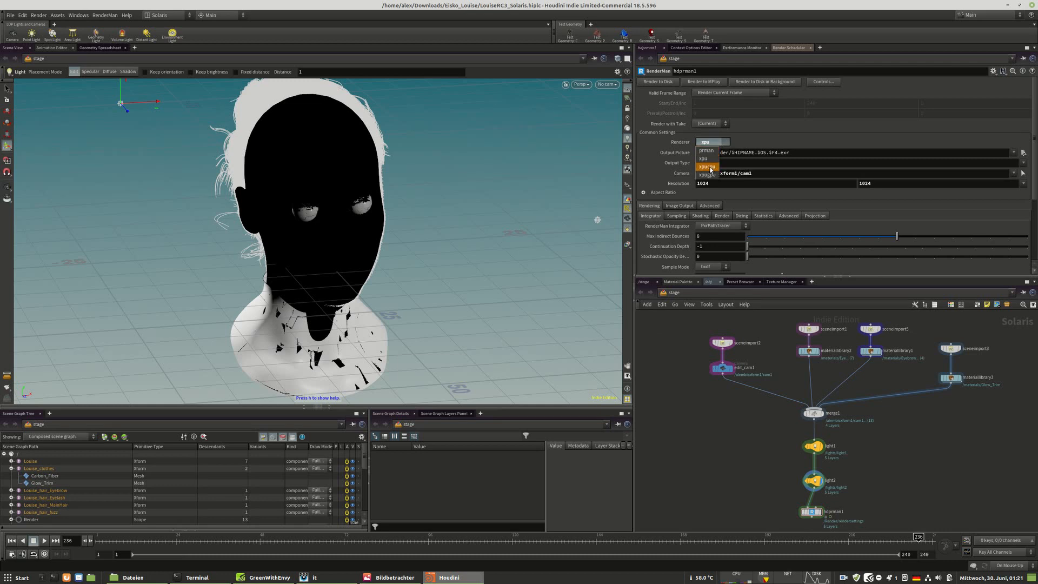
{"action": "left_click", "coordinate": [711, 168]}
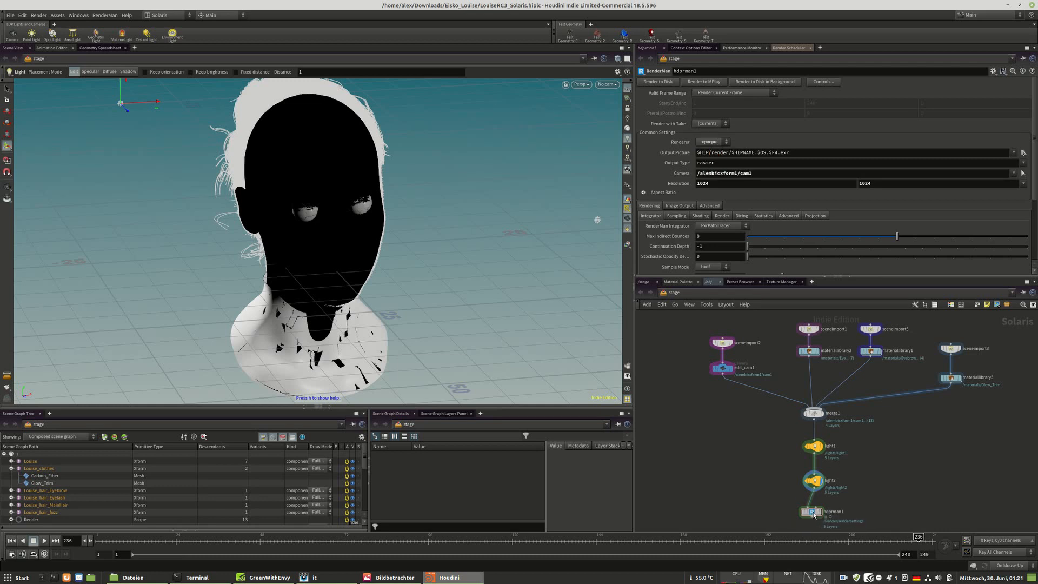
{"action": "left_click_drag", "start_coordinate": [811, 512], "coordinate": [816, 511]}
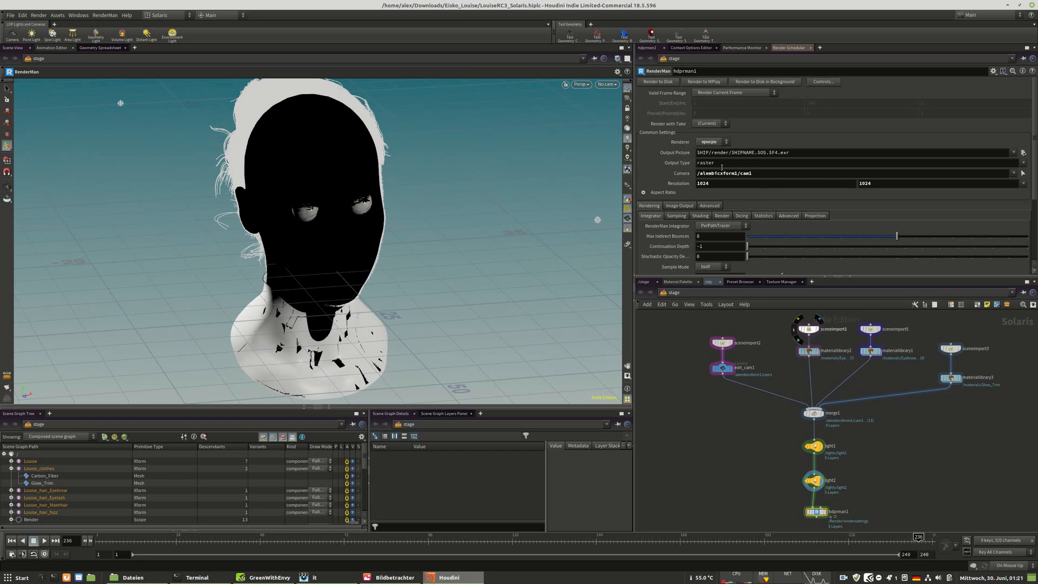
{"action": "left_click", "coordinate": [580, 85]}
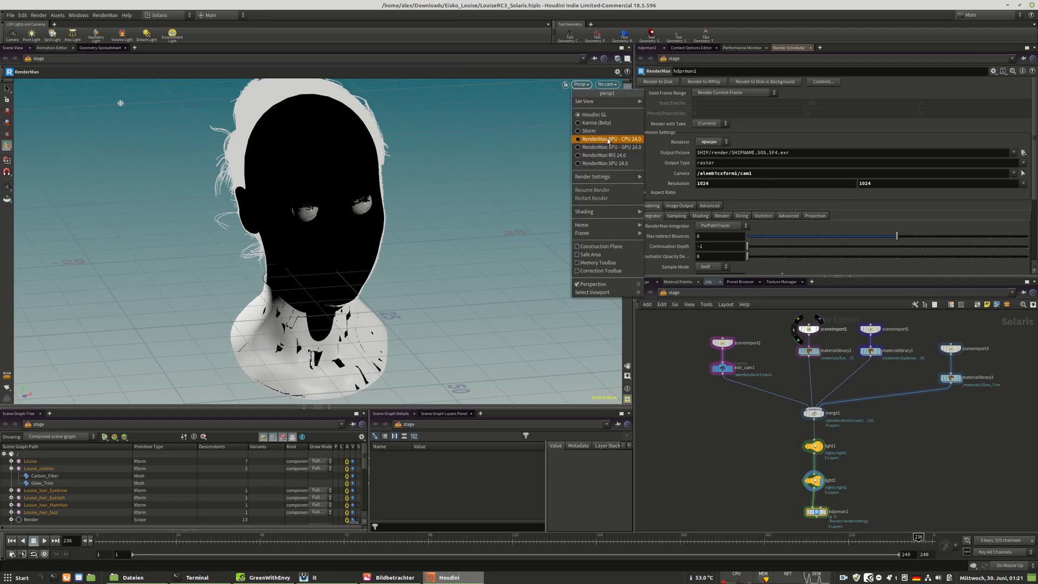
{"action": "left_click", "coordinate": [609, 141]}
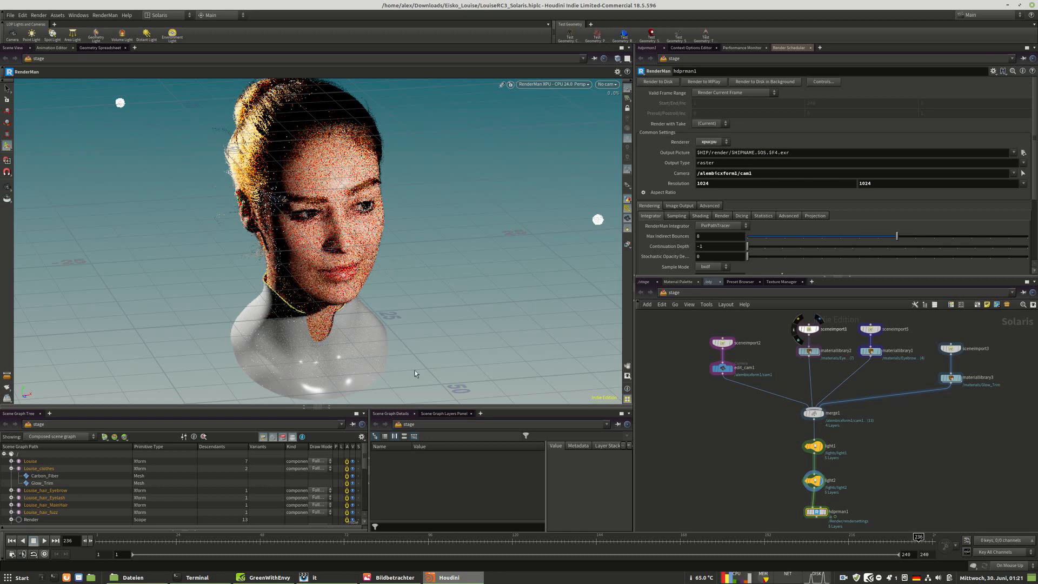
Review the clothes material assignments in materiallibrary3, the sceneimport3 settings and the Glow_Trim shaders in the scene graph.
{"action": "left_click", "coordinate": [955, 379]}
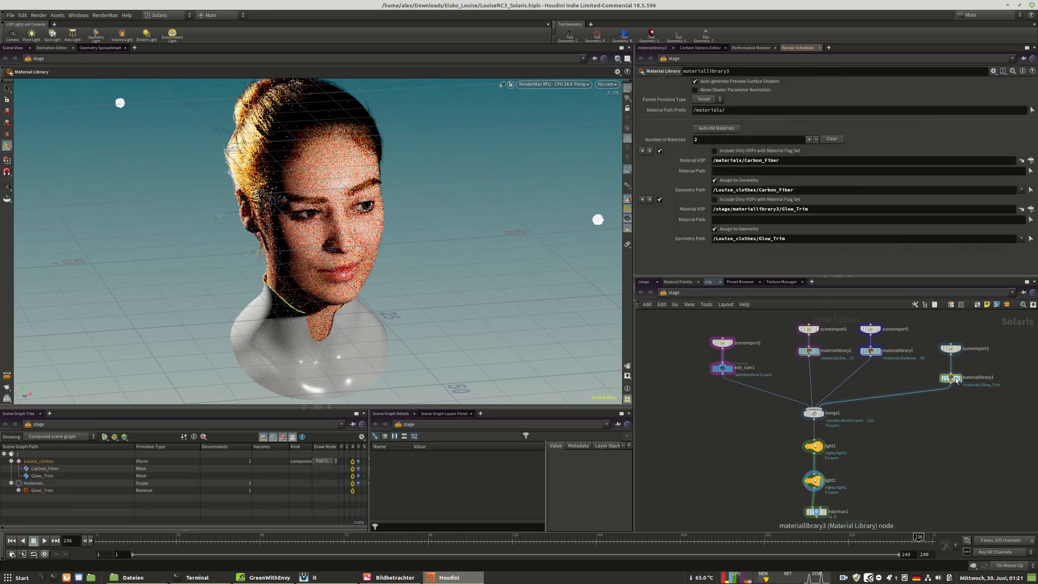
{"action": "mouse_move", "coordinate": [955, 380]}
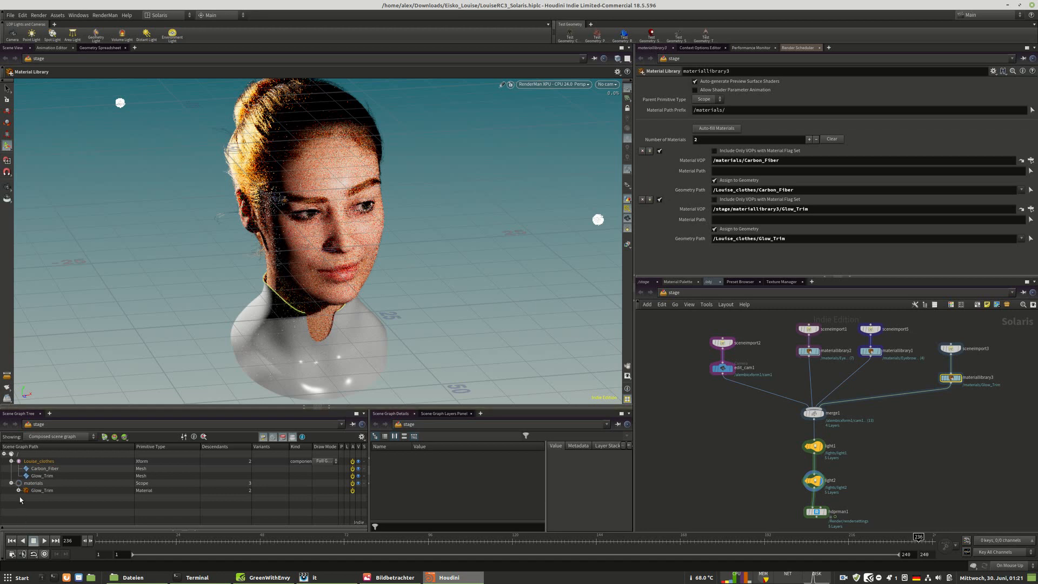
{"action": "left_click", "coordinate": [949, 349]}
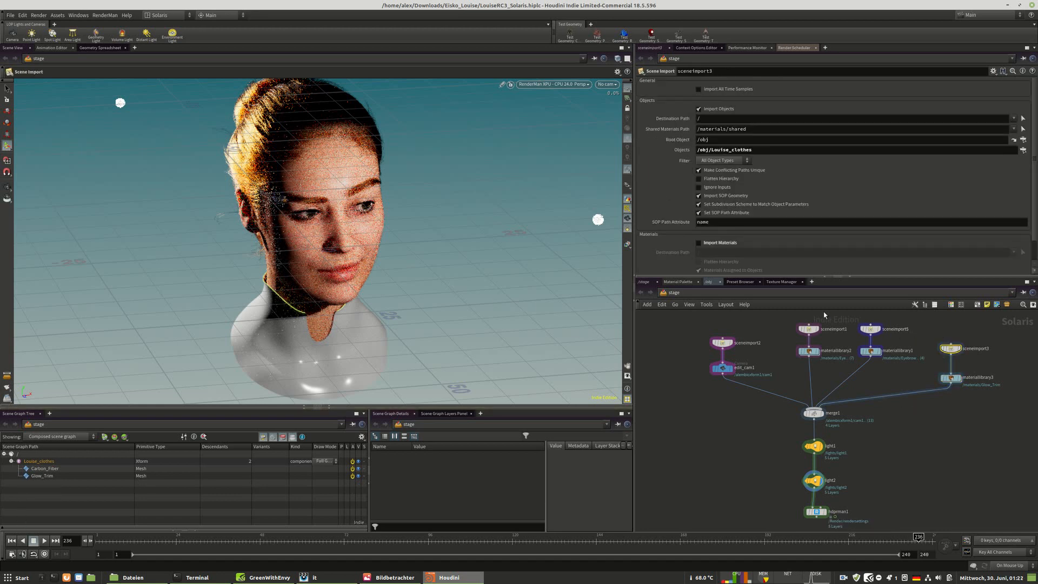
{"action": "left_click", "coordinate": [950, 377]}
{"action": "left_click", "coordinate": [19, 491]}
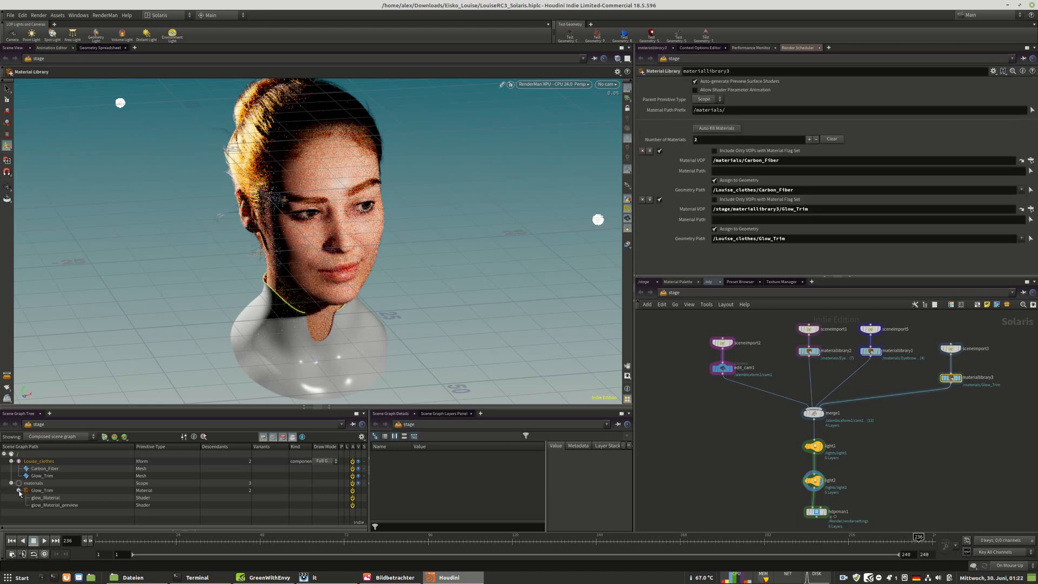
{"action": "left_click", "coordinate": [19, 490]}
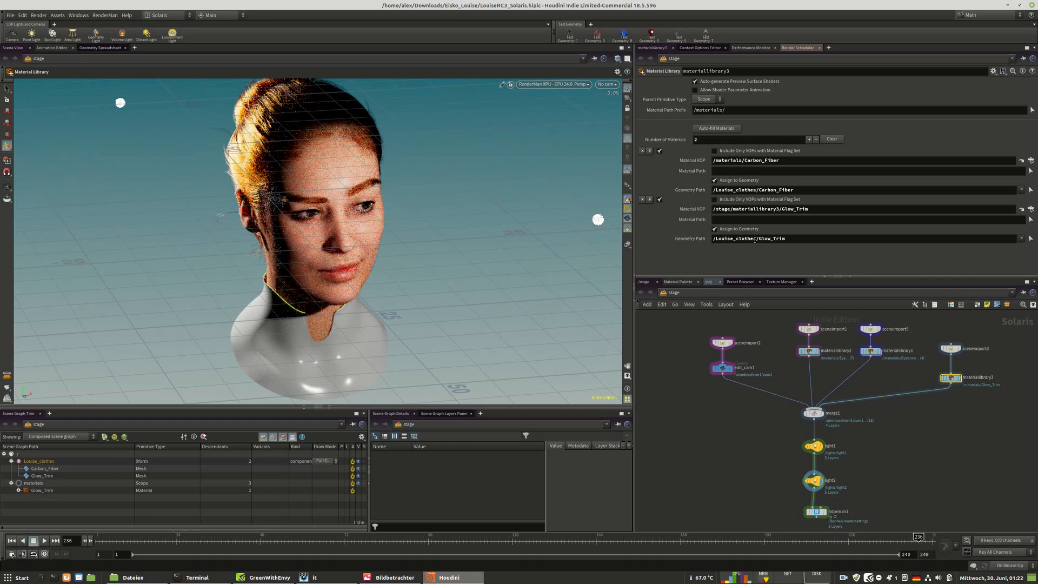
Set the first material VOP of materiallibrary3 to /stage/materiallibrary3/Carbon_Fiber and view the rendered clothes from the other side.
{"action": "left_click", "coordinate": [1031, 161]}
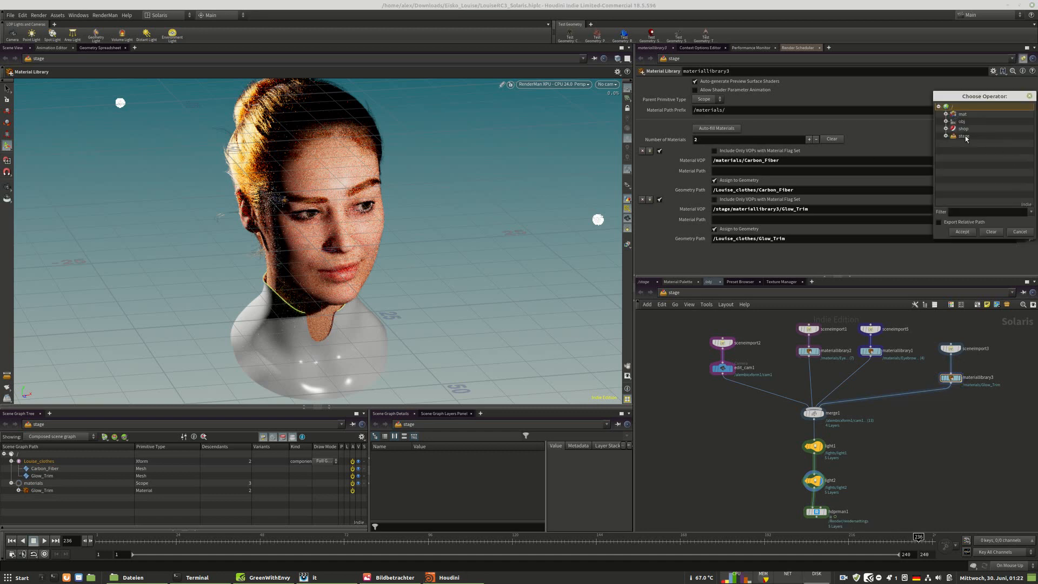
{"action": "left_click", "coordinate": [945, 136]}
{"action": "left_click", "coordinate": [952, 158]}
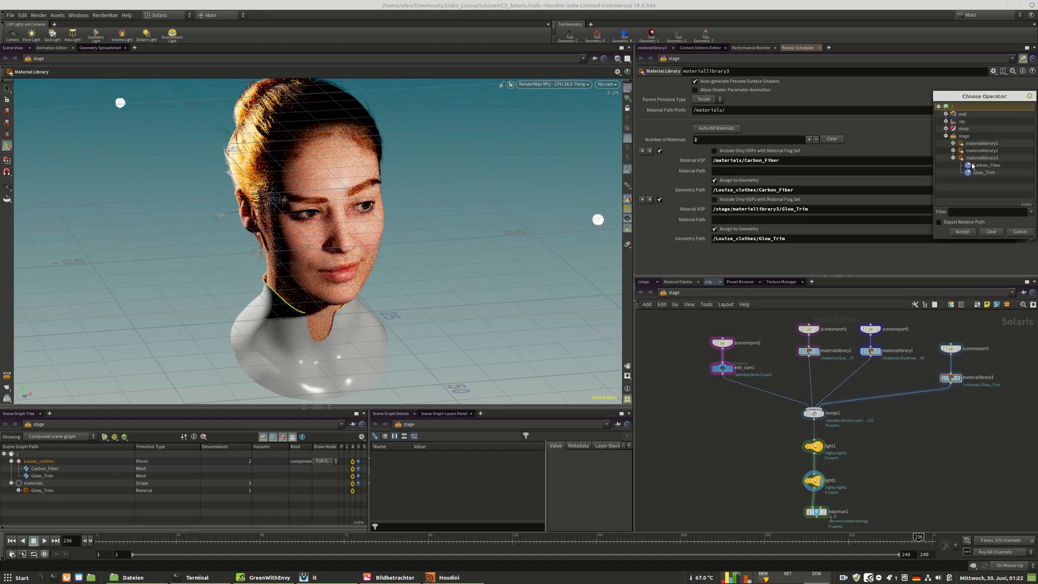
{"action": "left_click", "coordinate": [973, 165]}
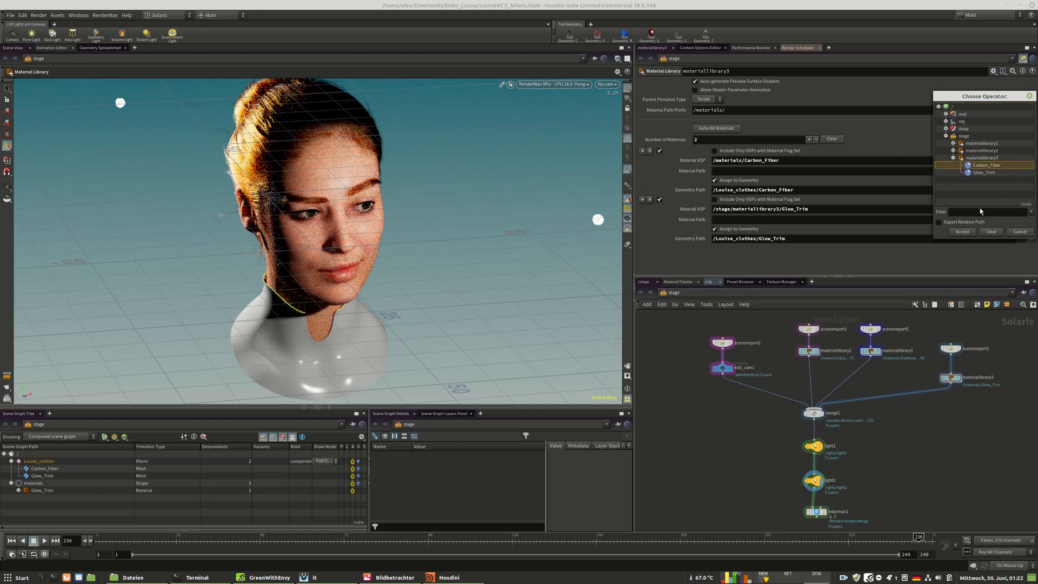
{"action": "left_click", "coordinate": [963, 231]}
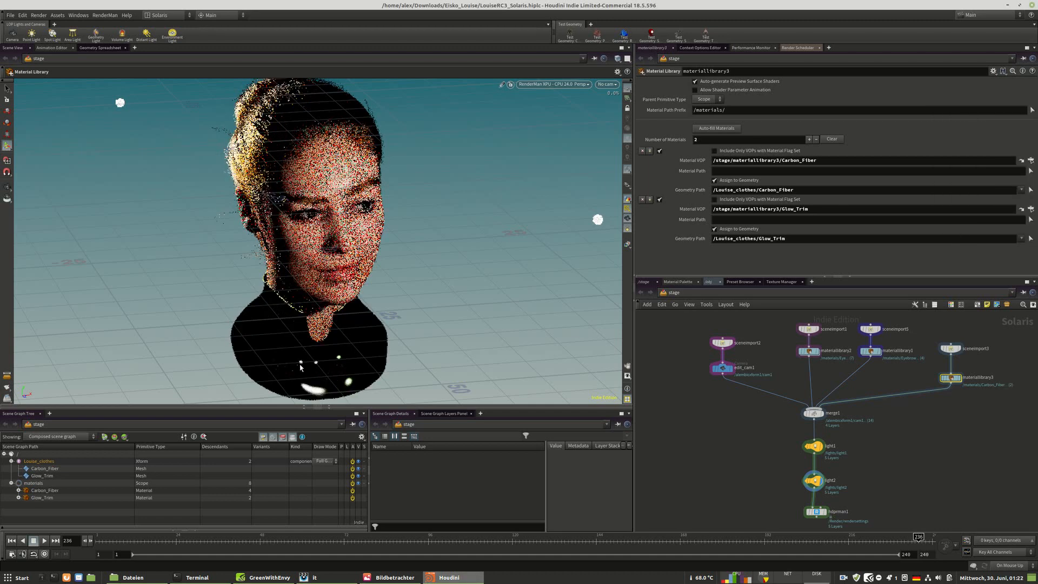
{"action": "key", "text": "Escape"}
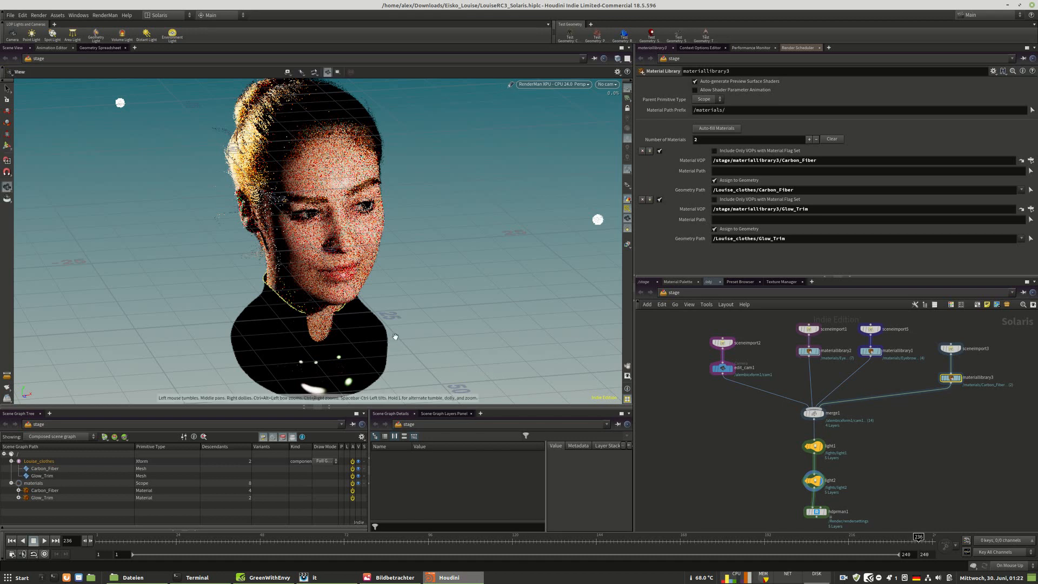
{"action": "left_click_drag", "start_coordinate": [395, 335], "coordinate": [328, 336]}
{"action": "key", "text": "Return"}
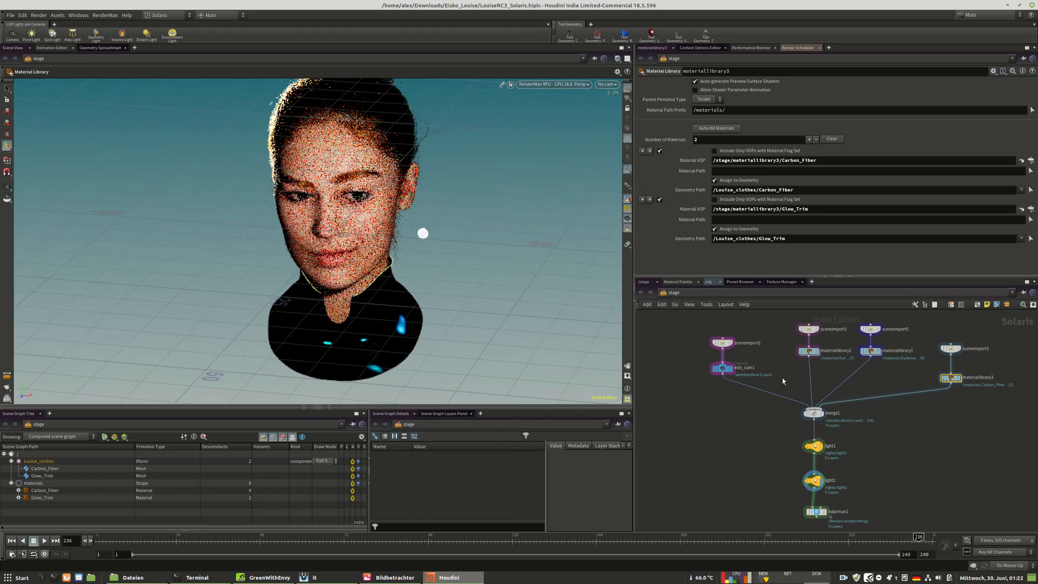
Add a Dome Light node and insert it into the wire between light2 and hdprman1.
{"action": "middle_click_drag", "start_coordinate": [872, 492], "coordinate": [850, 466]}
{"action": "key", "text": "Tab"}
{"action": "type", "text": "e"}
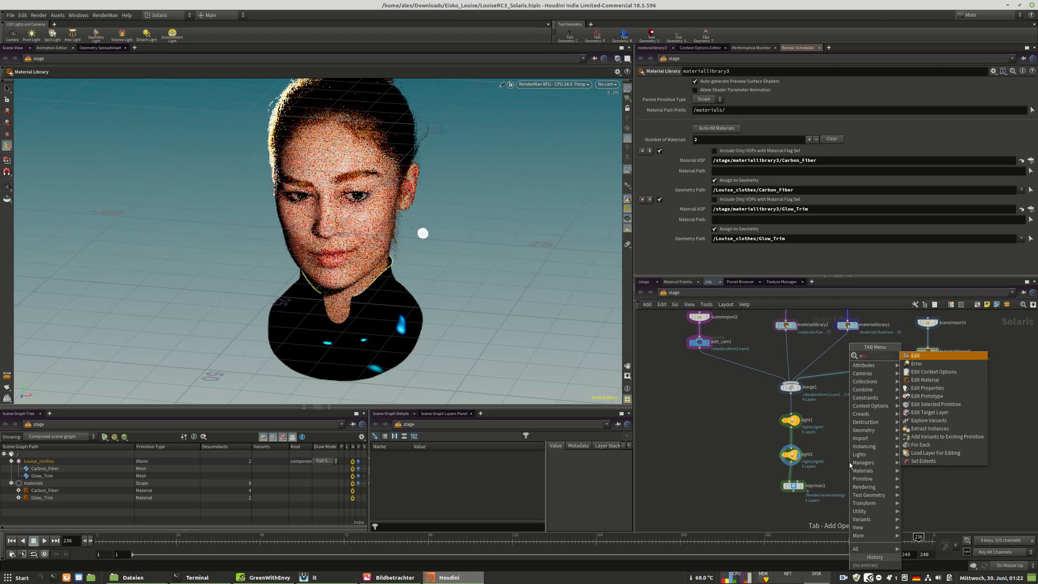
{"action": "key", "text": "Escape"}
{"action": "key", "text": "Tab"}
{"action": "type", "text": "ligh"}
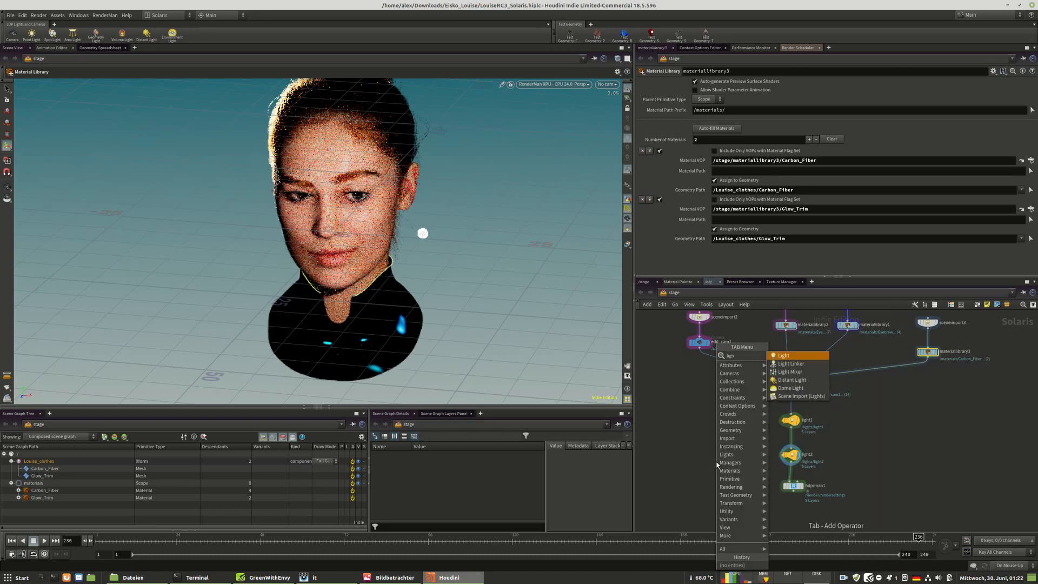
{"action": "left_click", "coordinate": [790, 388]}
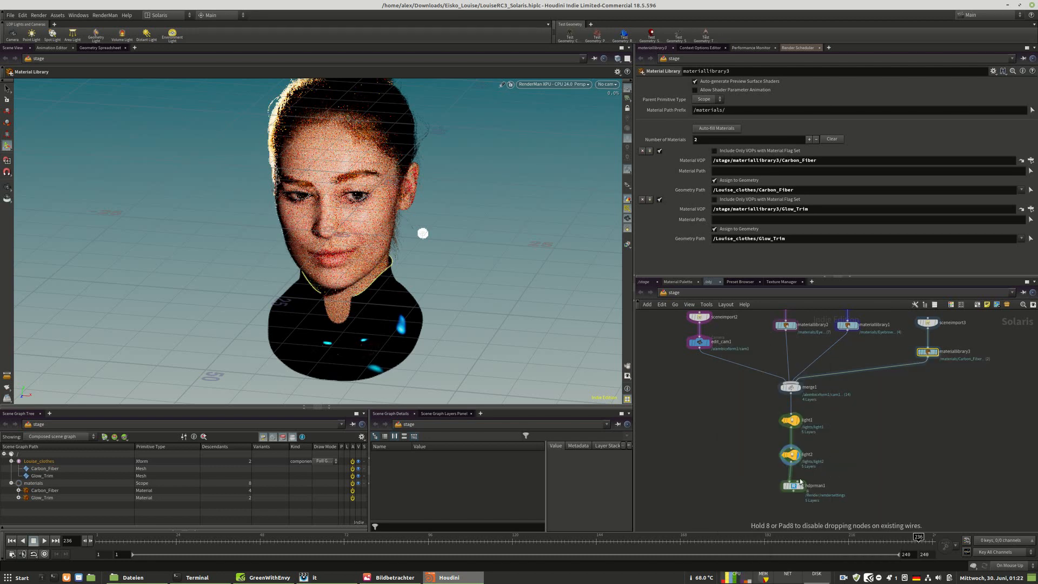
{"action": "left_click", "coordinate": [840, 459]}
{"action": "left_click_drag", "start_coordinate": [794, 491], "coordinate": [791, 512]}
{"action": "left_click_drag", "start_coordinate": [839, 459], "coordinate": [795, 517]}
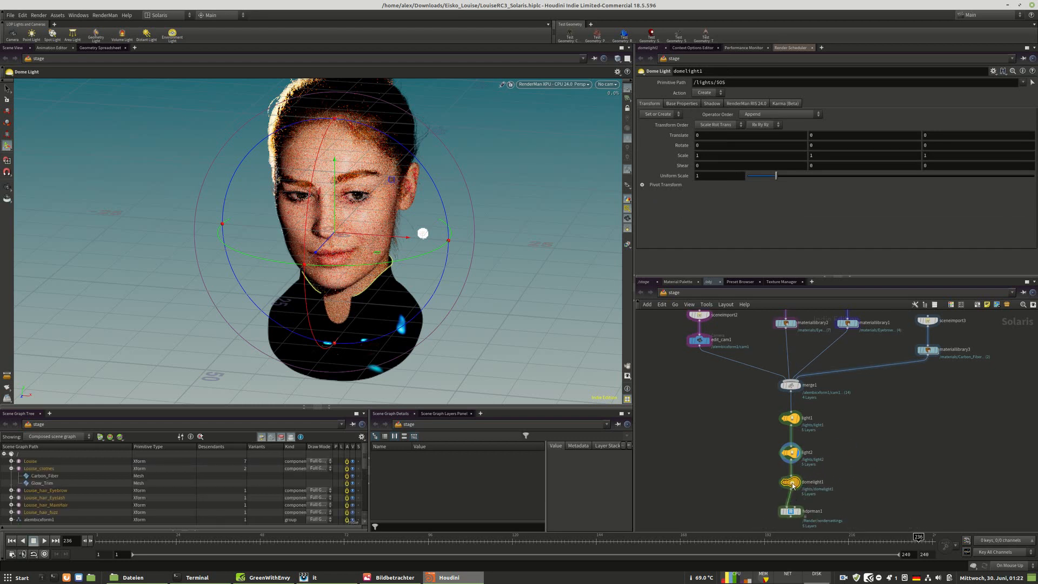
{"action": "left_click", "coordinate": [821, 47]}
{"action": "mouse_move", "coordinate": [851, 64]}
{"action": "mouse_move", "coordinate": [897, 207]}
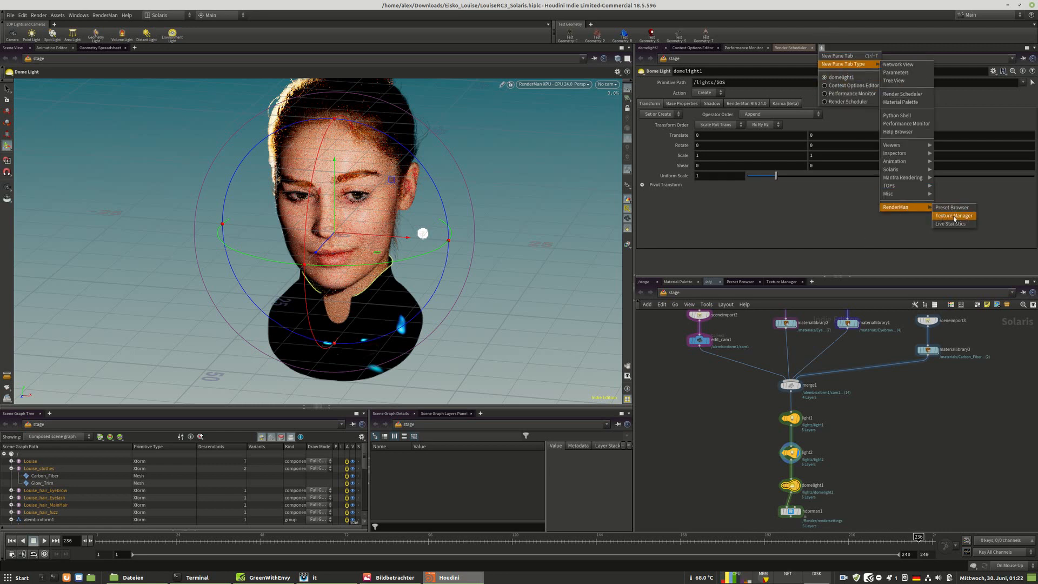
{"action": "left_click", "coordinate": [869, 512]}
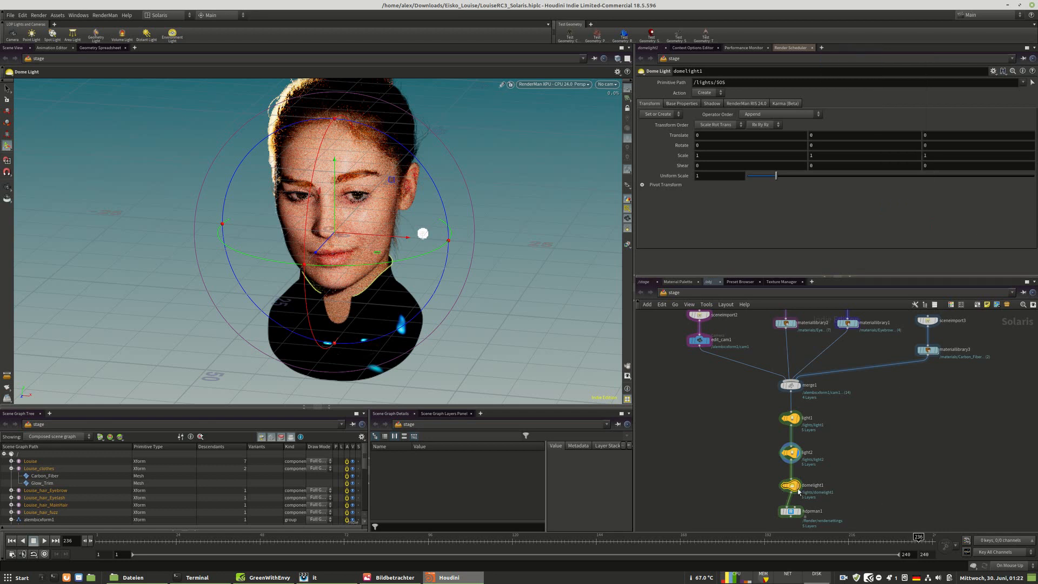
Display domelight1 in the viewport and open the image chooser for its texture with all file types listed.
{"action": "left_click", "coordinate": [800, 476]}
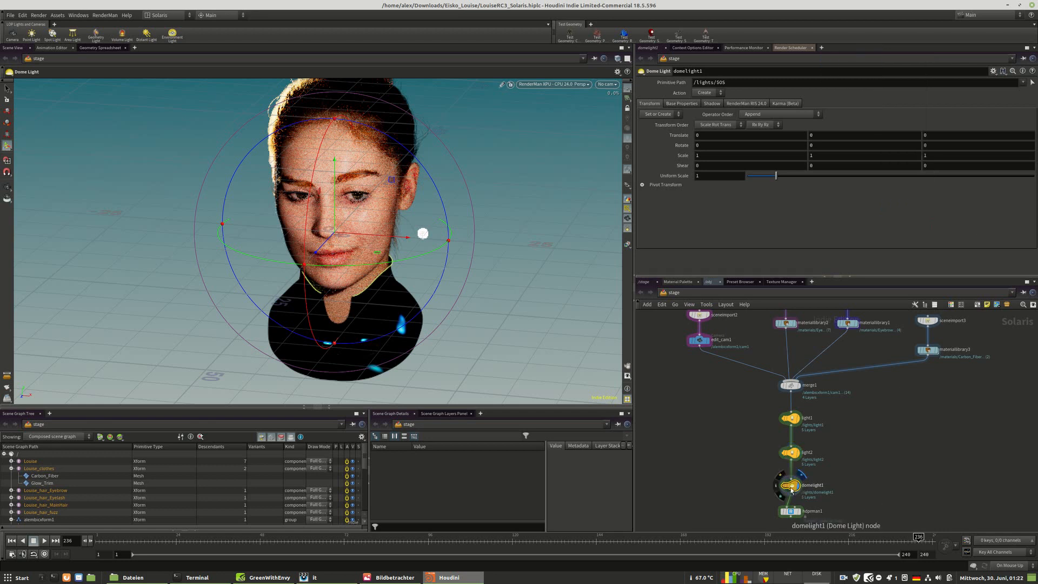
{"action": "left_click", "coordinate": [689, 104]}
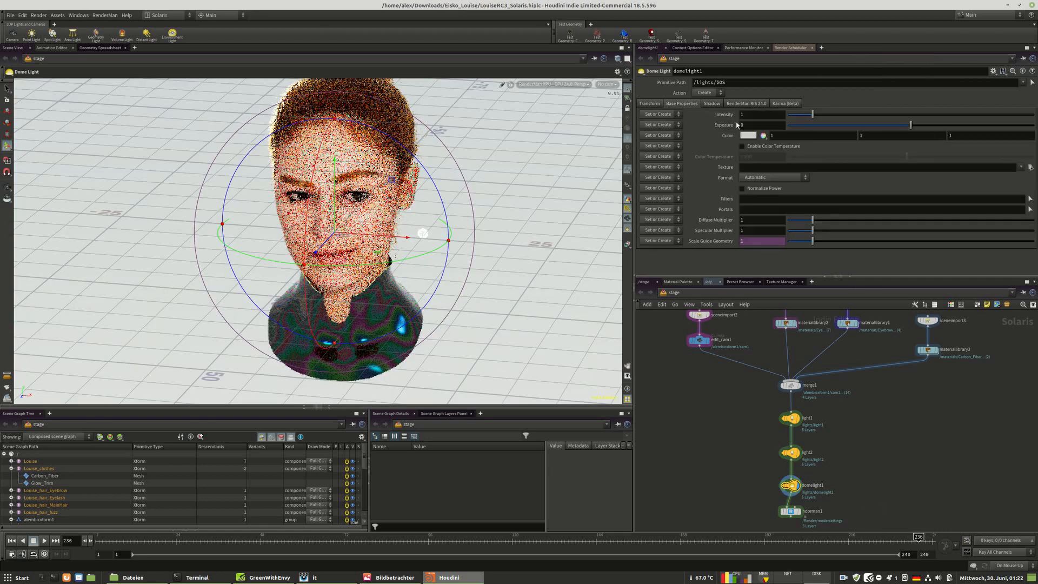
{"action": "left_click", "coordinate": [1030, 168]}
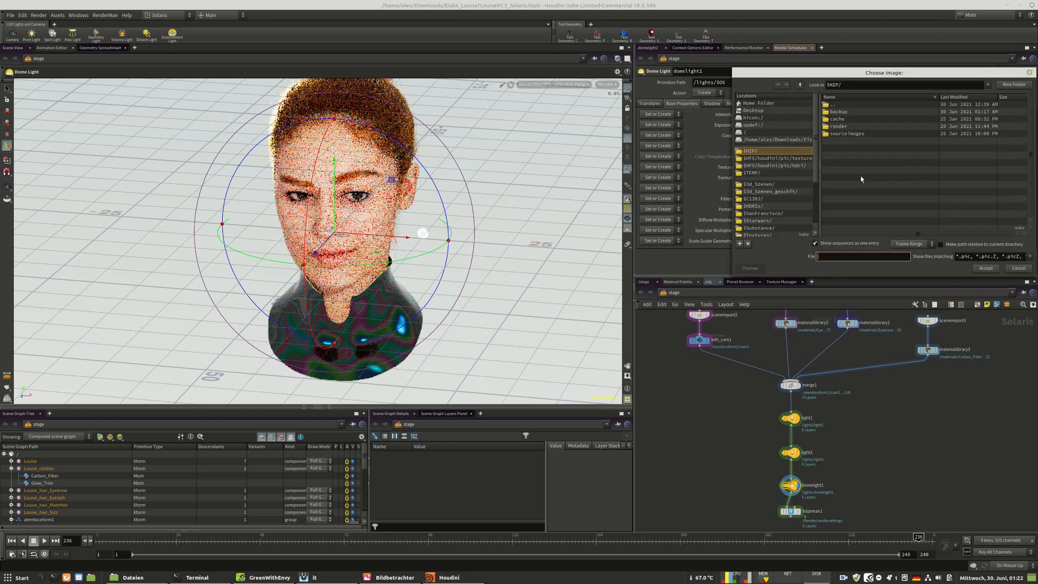
{"action": "scroll", "coordinate": [776, 222], "scroll_direction": "down", "scroll_amount": 1}
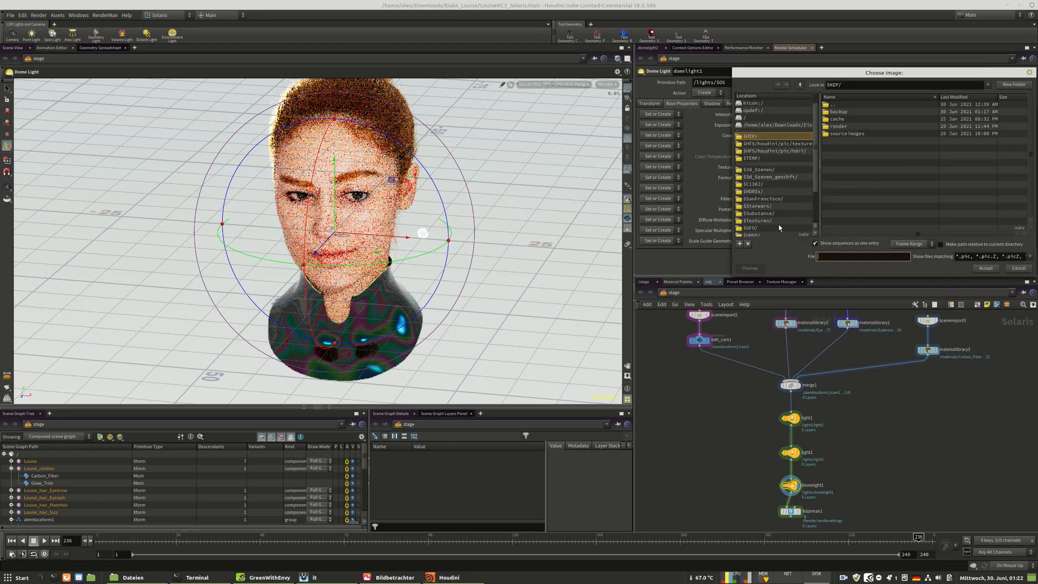
{"action": "double_click", "coordinate": [847, 134]}
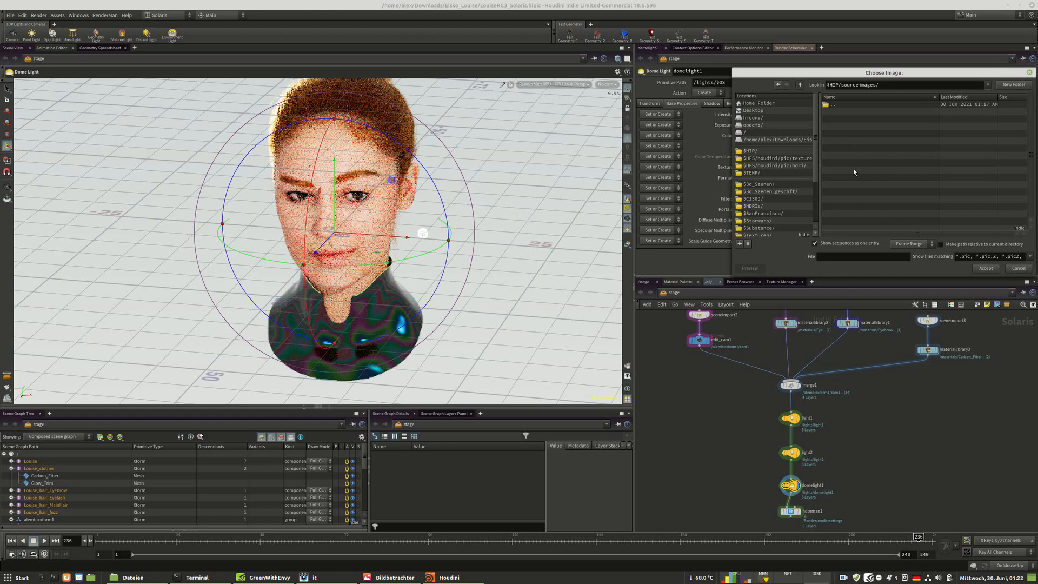
{"action": "double_click", "coordinate": [835, 106]}
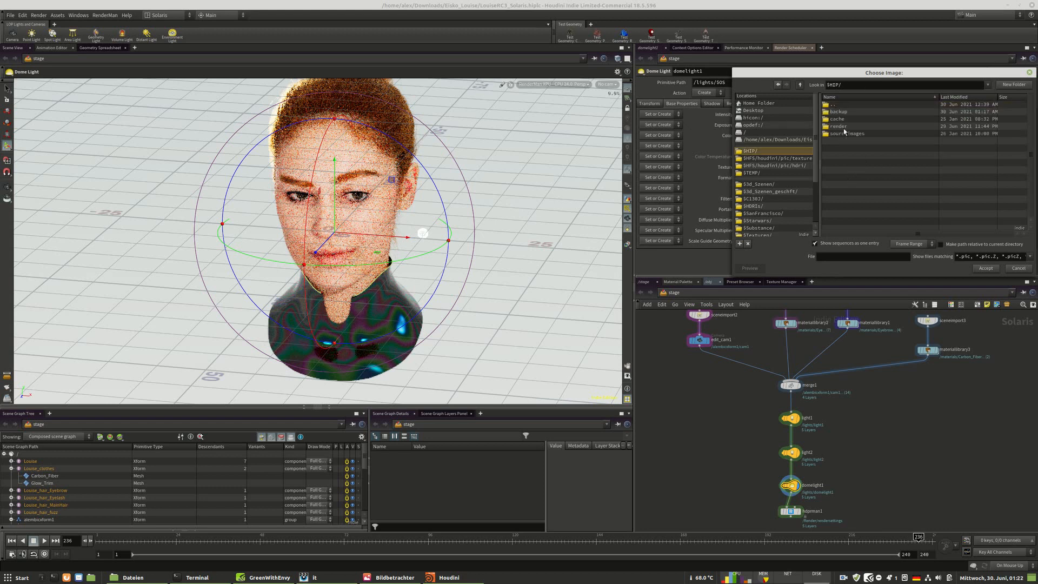
{"action": "left_click", "coordinate": [1031, 257]}
{"action": "left_click", "coordinate": [959, 260]}
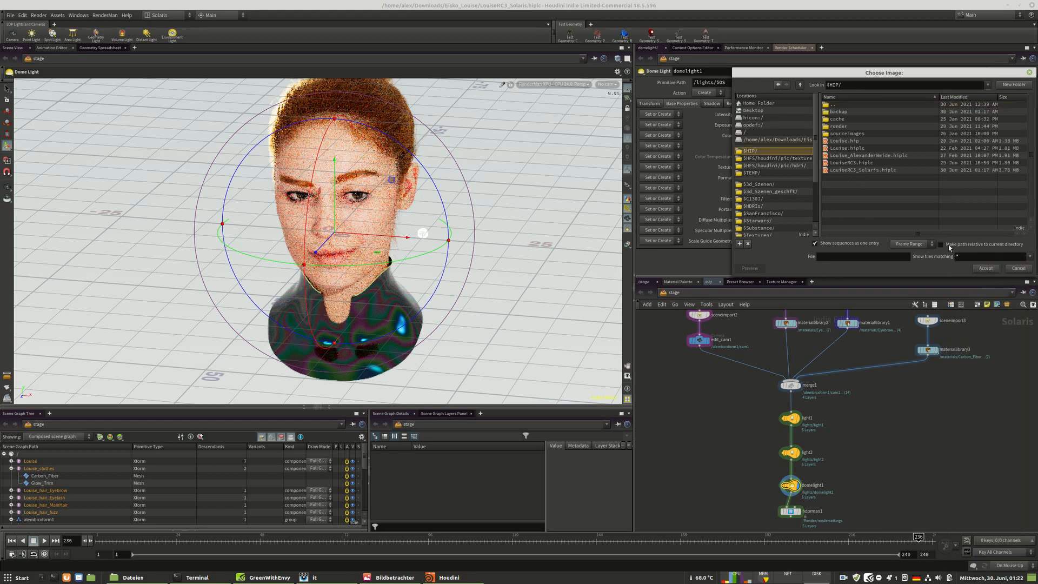
Look through the project's render and sourceimages folders for a dome light texture.
{"action": "double_click", "coordinate": [839, 126]}
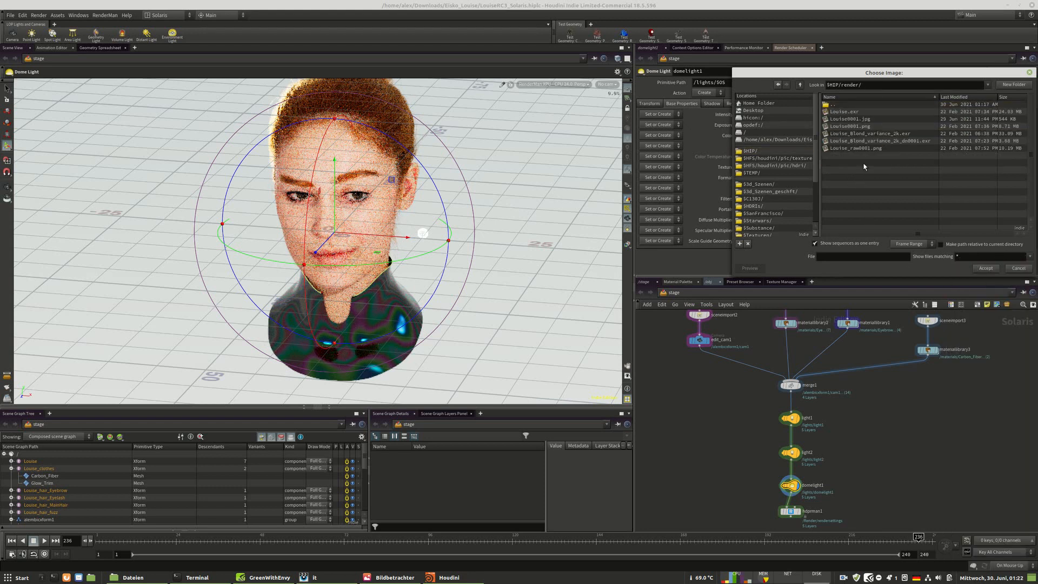
{"action": "double_click", "coordinate": [835, 105]}
{"action": "double_click", "coordinate": [853, 133]}
{"action": "scroll", "coordinate": [870, 173], "scroll_direction": "down", "scroll_amount": 2}
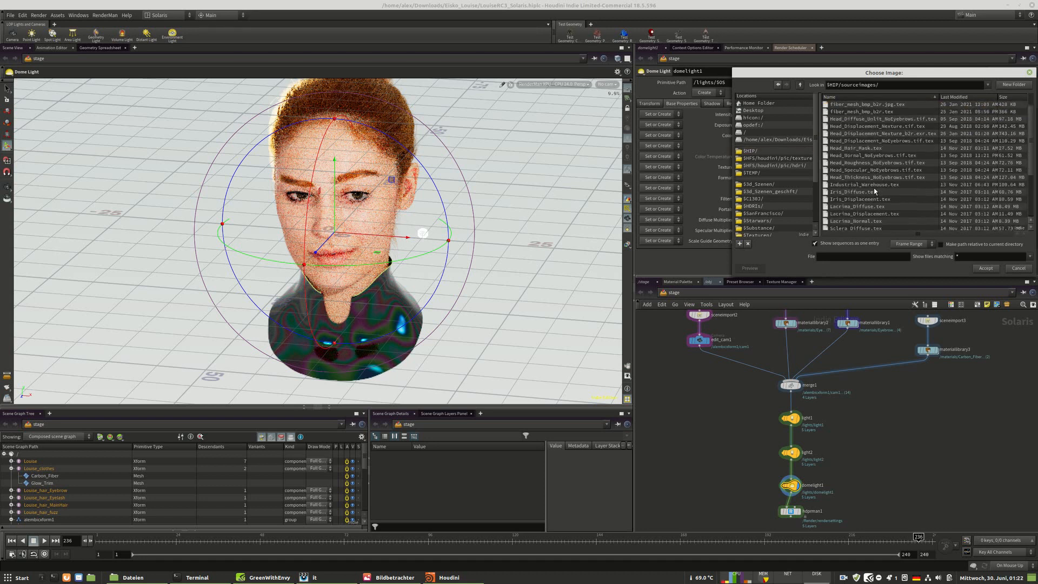
{"action": "scroll", "coordinate": [866, 221], "scroll_direction": "down", "scroll_amount": 2}
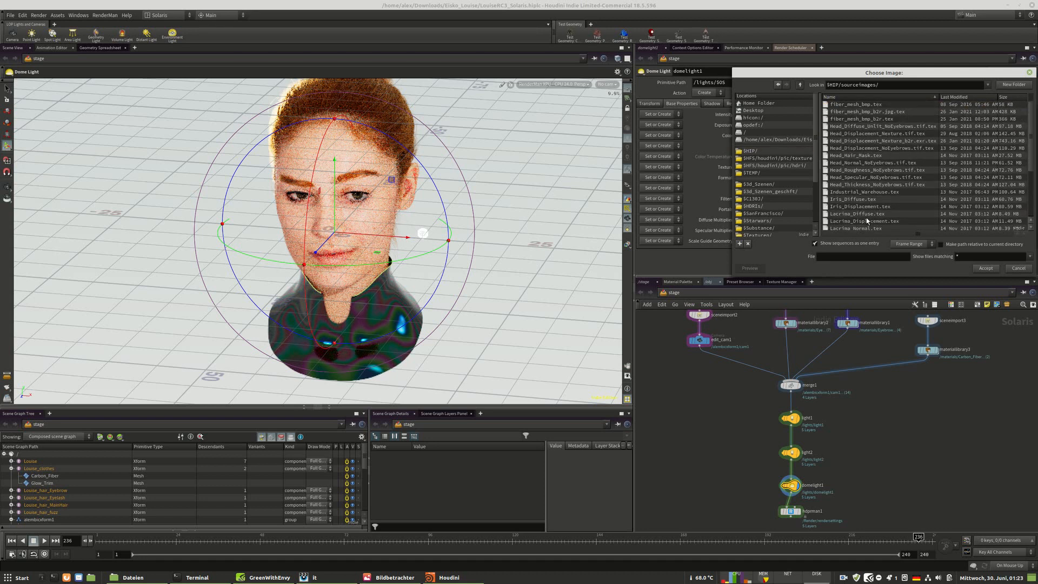
{"action": "scroll", "coordinate": [866, 221], "scroll_direction": "up", "scroll_amount": 1}
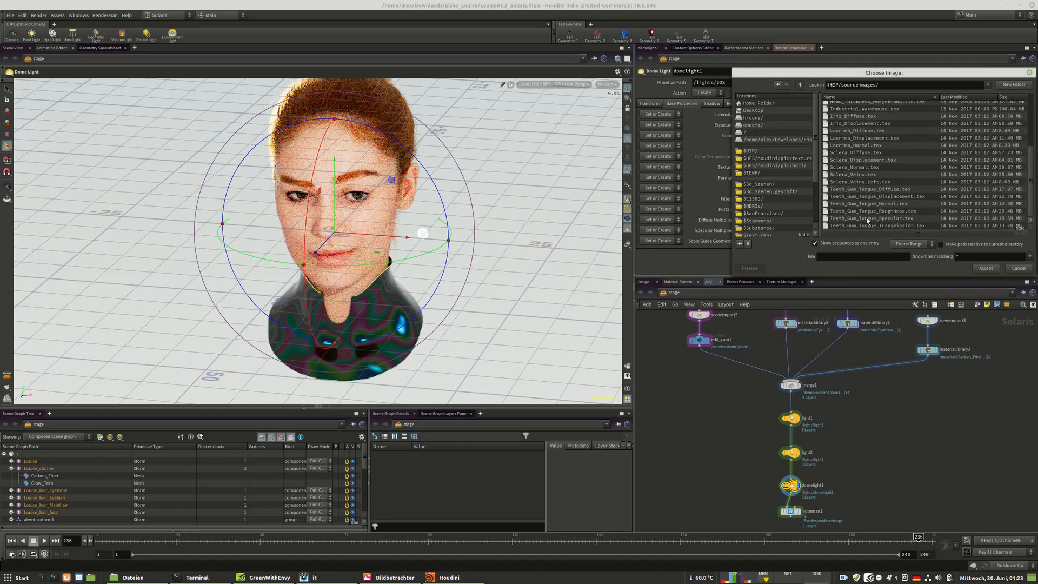
{"action": "scroll", "coordinate": [866, 221], "scroll_direction": "up", "scroll_amount": 1}
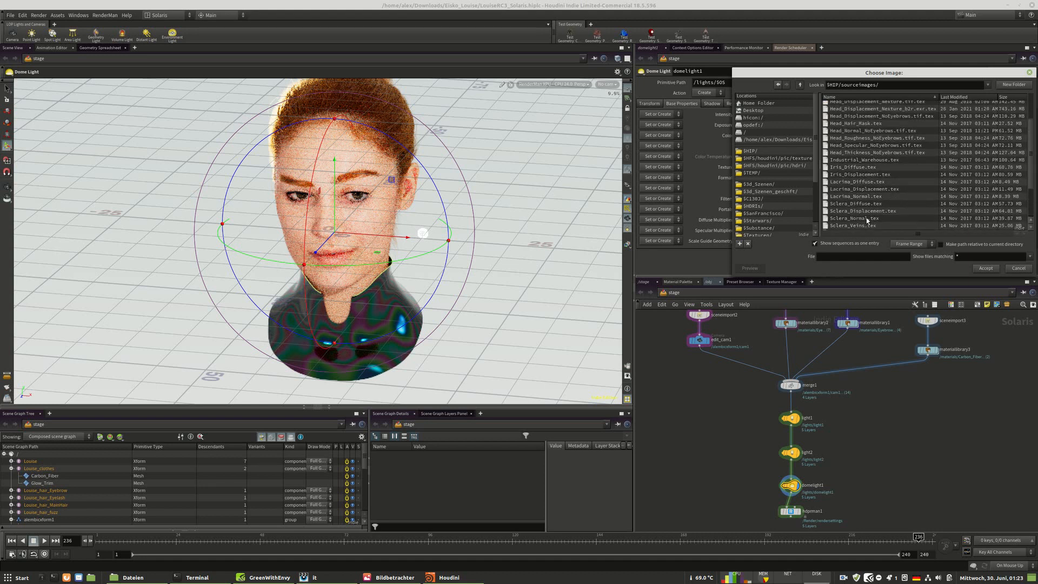
{"action": "scroll", "coordinate": [866, 220], "scroll_direction": "up", "scroll_amount": 1}
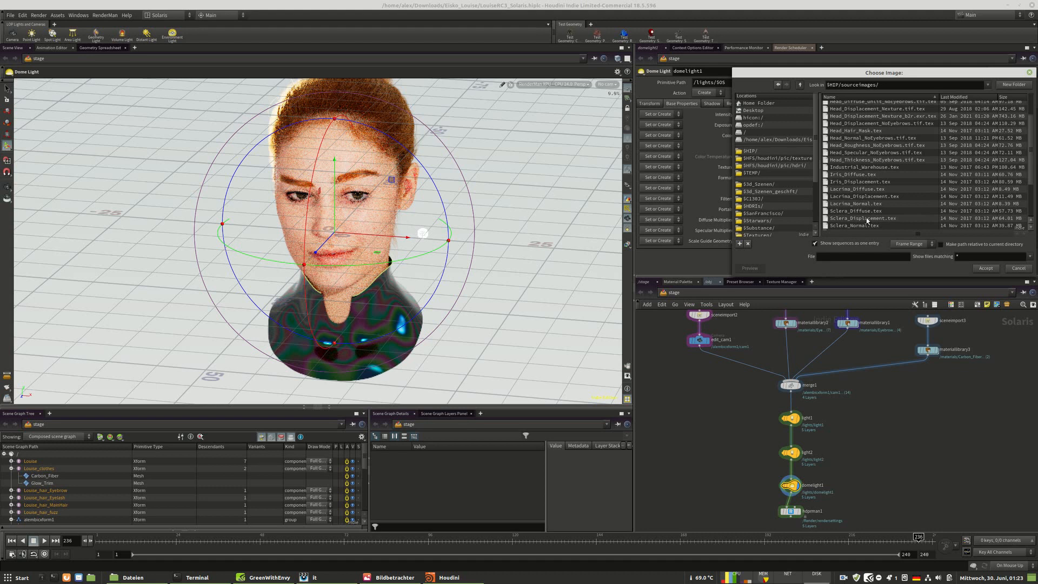
{"action": "scroll", "coordinate": [867, 220], "scroll_direction": "down", "scroll_amount": 2}
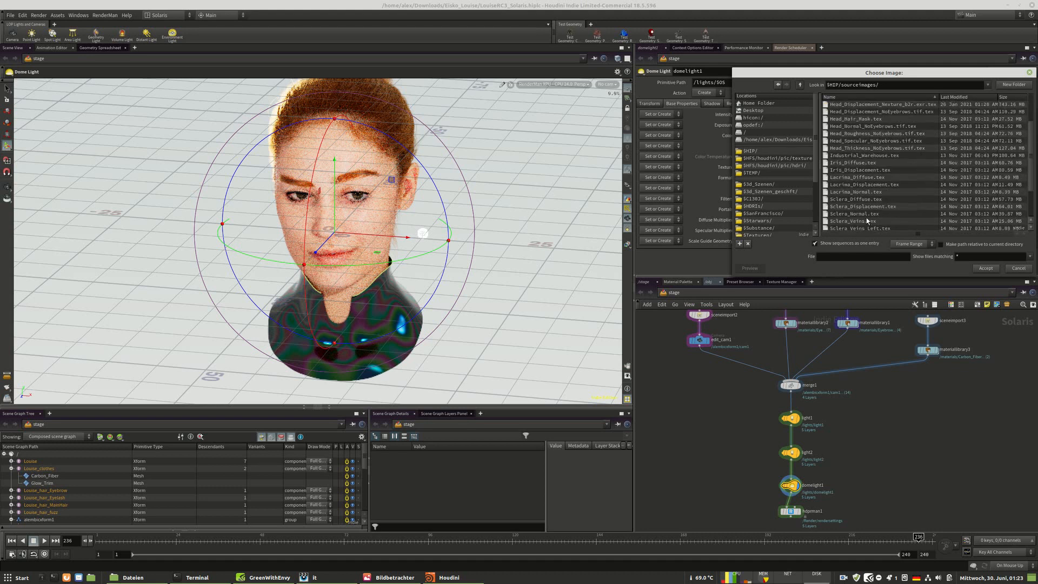
{"action": "scroll", "coordinate": [867, 220], "scroll_direction": "down", "scroll_amount": 6}
{"action": "scroll", "coordinate": [868, 221], "scroll_direction": "up", "scroll_amount": 13}
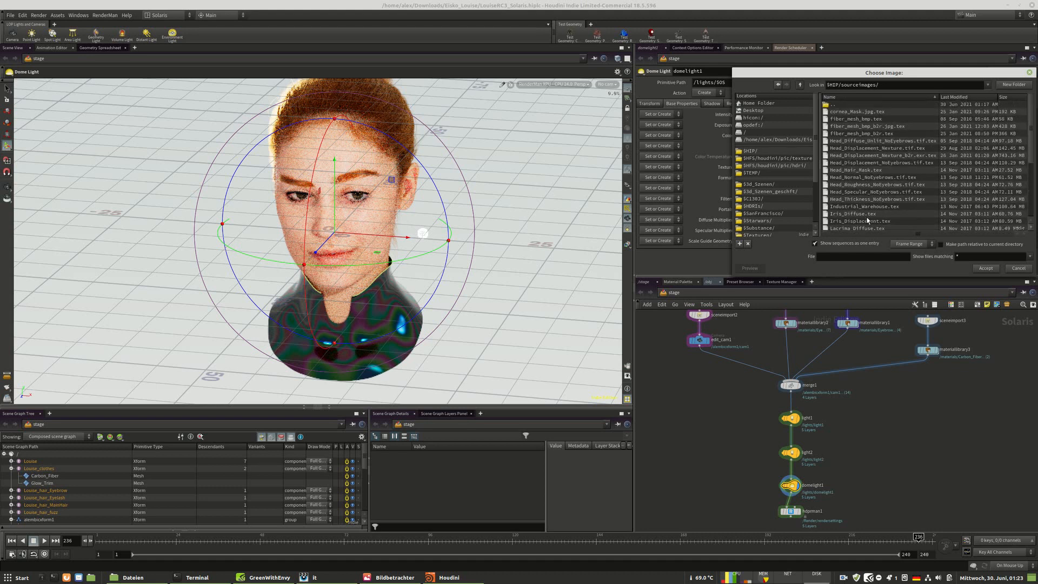
{"action": "double_click", "coordinate": [847, 104]}
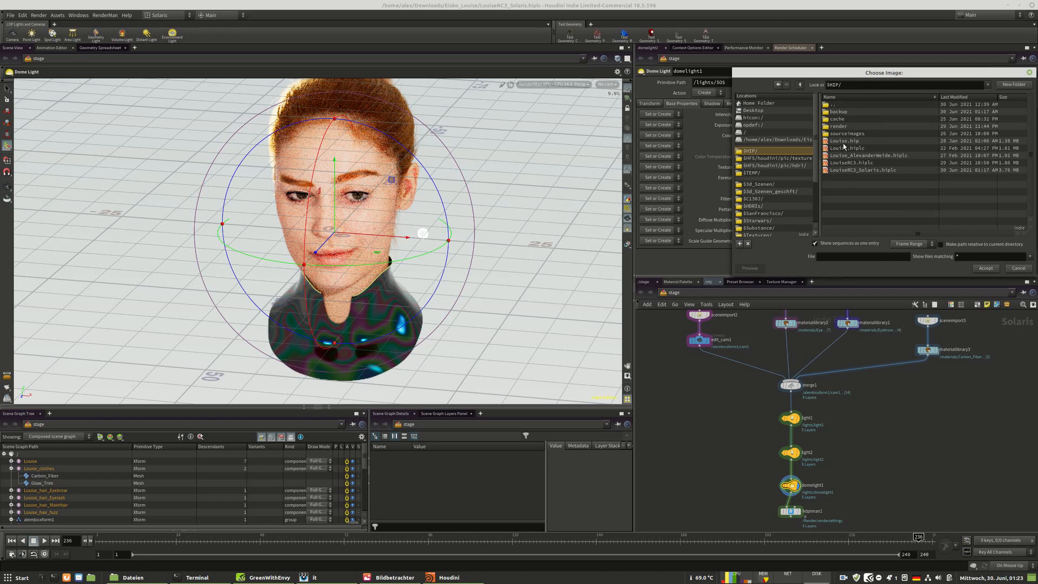
Load beach_parking_1k.hdr.tex from $HDRIs/HDRI Haven as the dome light's texture and view the head against it.
{"action": "scroll", "coordinate": [773, 194], "scroll_direction": "down", "scroll_amount": 2}
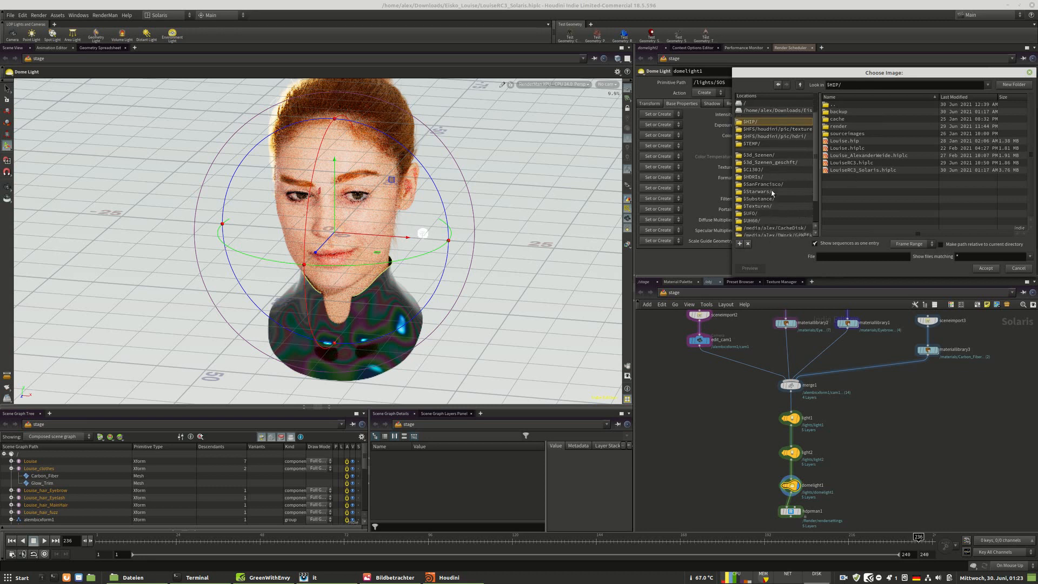
{"action": "left_click", "coordinate": [757, 176]}
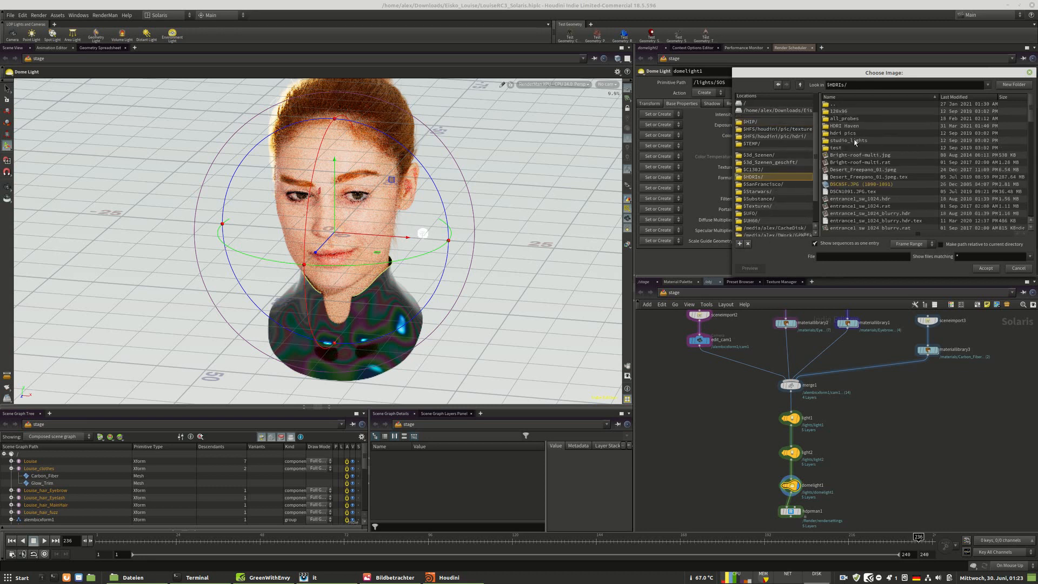
{"action": "double_click", "coordinate": [843, 125]}
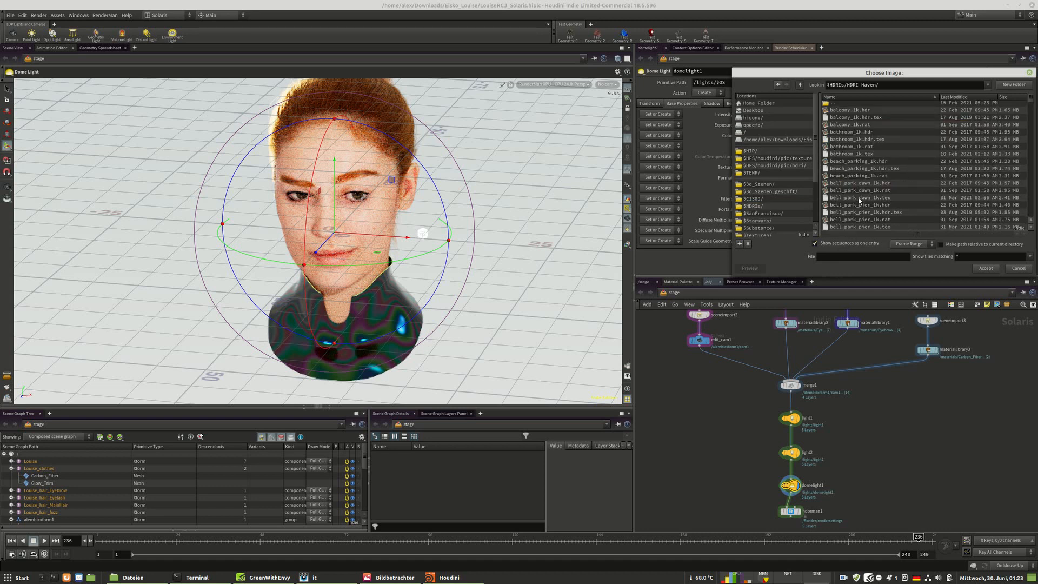
{"action": "left_click", "coordinate": [847, 169]}
{"action": "left_click", "coordinate": [986, 268]}
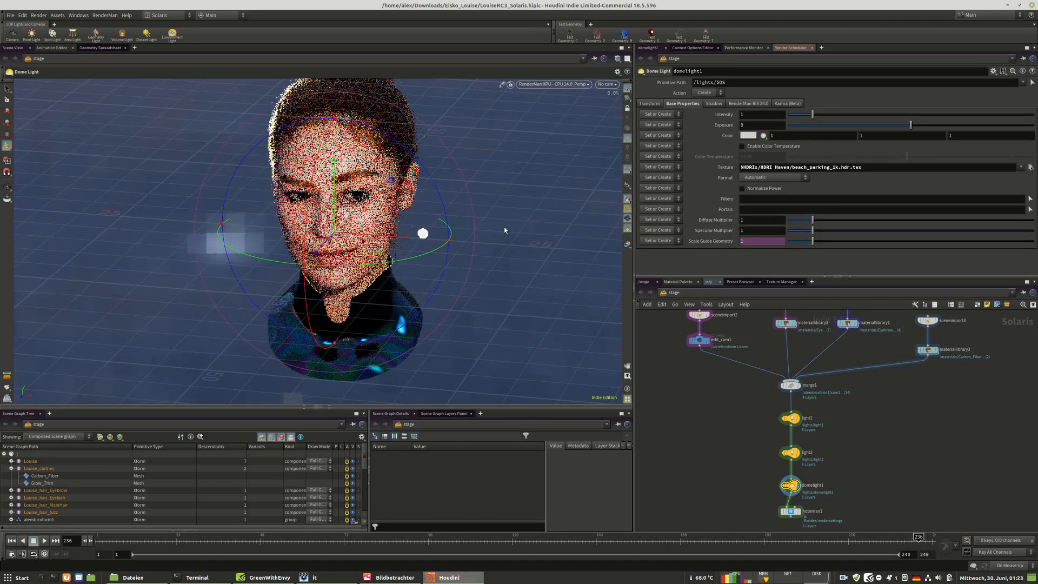
{"action": "left_click_drag", "start_coordinate": [475, 276], "coordinate": [448, 237], "text": "alt"}
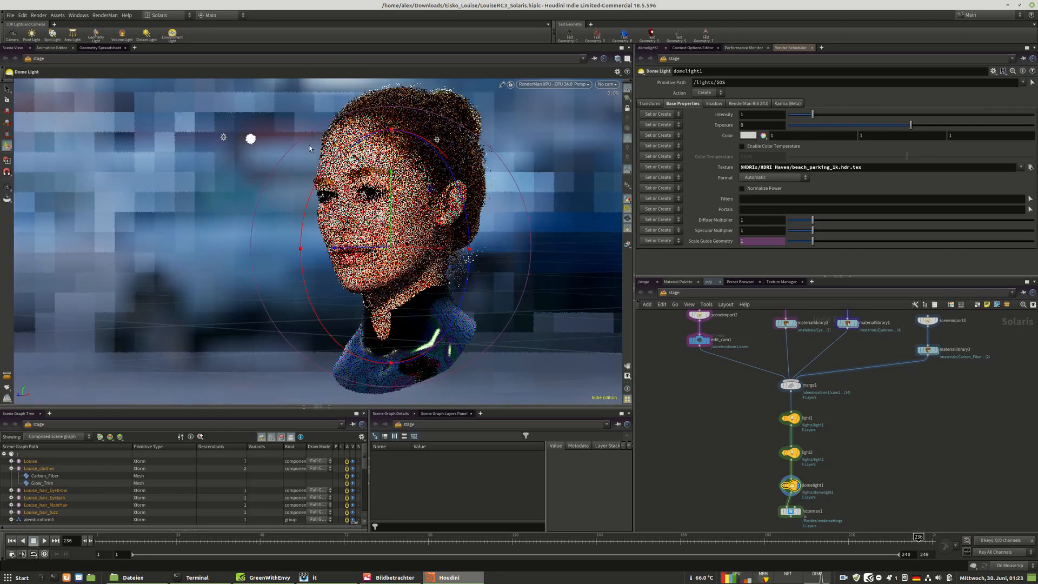
Add a Render Geometry Settings node and insert it into the wire between domelight1 and hdprman1.
{"action": "middle_click_drag", "start_coordinate": [875, 505], "coordinate": [813, 430]}
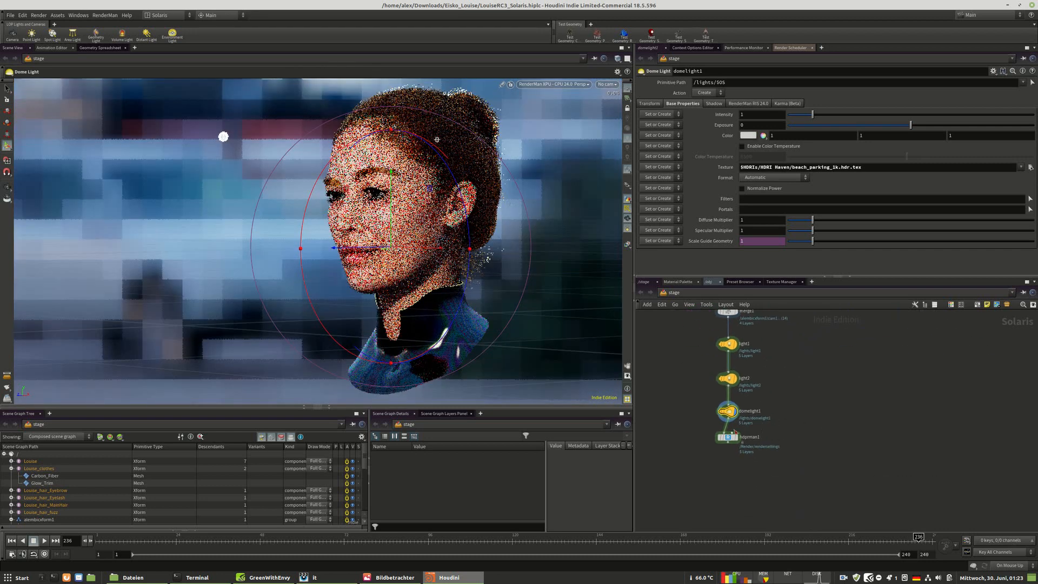
{"action": "left_click_drag", "start_coordinate": [729, 436], "coordinate": [730, 460]}
{"action": "middle_click_drag", "start_coordinate": [803, 430], "coordinate": [886, 469]}
{"action": "key", "text": "Tab"}
{"action": "type", "text": "render"}
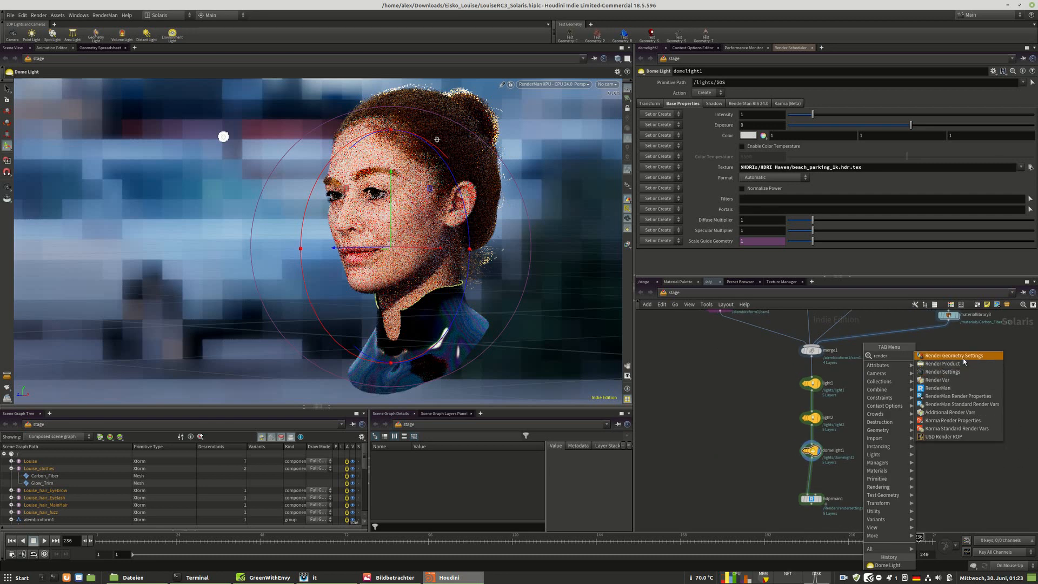
{"action": "left_click", "coordinate": [953, 355]}
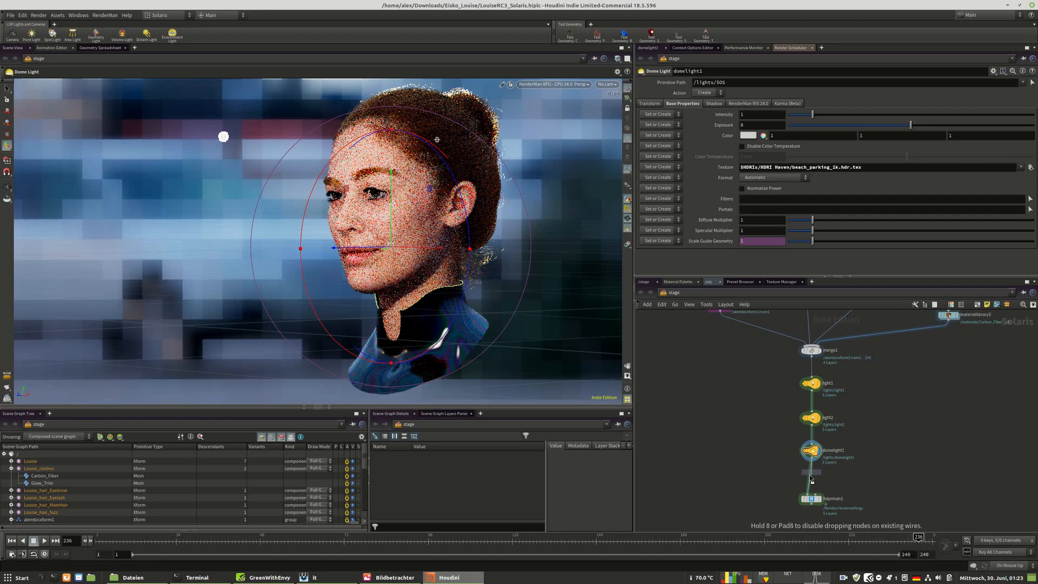
{"action": "left_click", "coordinate": [810, 472]}
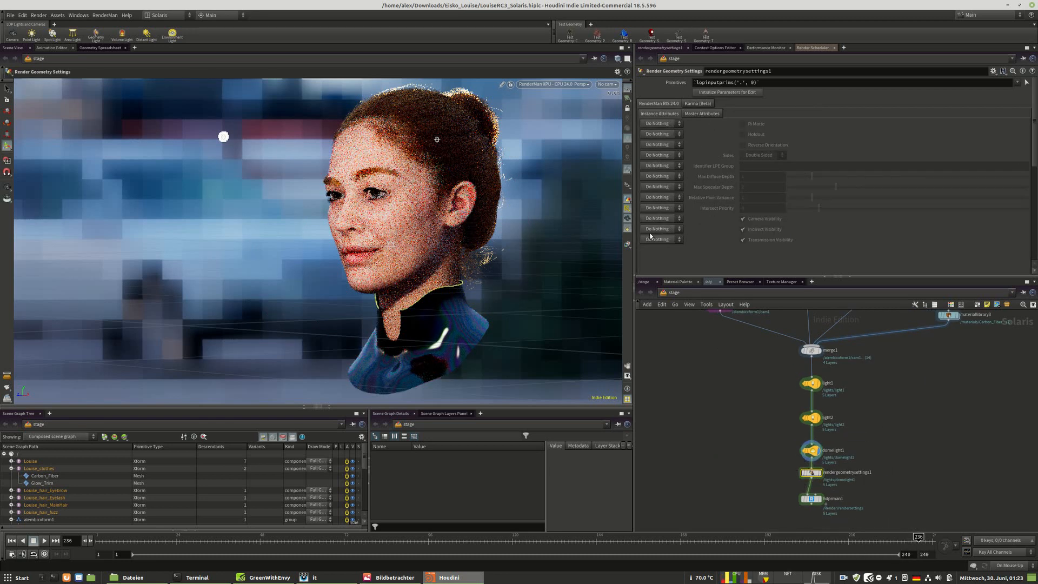
Set Camera Visibility to Set or Create, turn it off, and assign the /lights primitive as the node's target.
{"action": "left_click", "coordinate": [659, 218]}
{"action": "left_click", "coordinate": [658, 228]}
{"action": "left_click", "coordinate": [762, 219]}
{"action": "scroll", "coordinate": [48, 489], "scroll_direction": "down", "scroll_amount": 5}
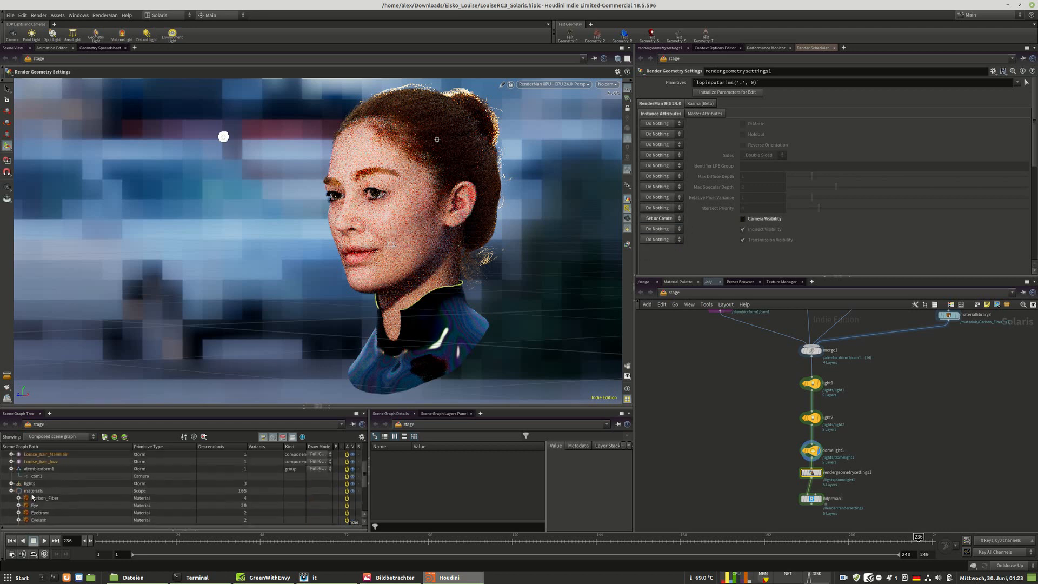
{"action": "left_click_drag", "start_coordinate": [27, 464], "coordinate": [771, 84]}
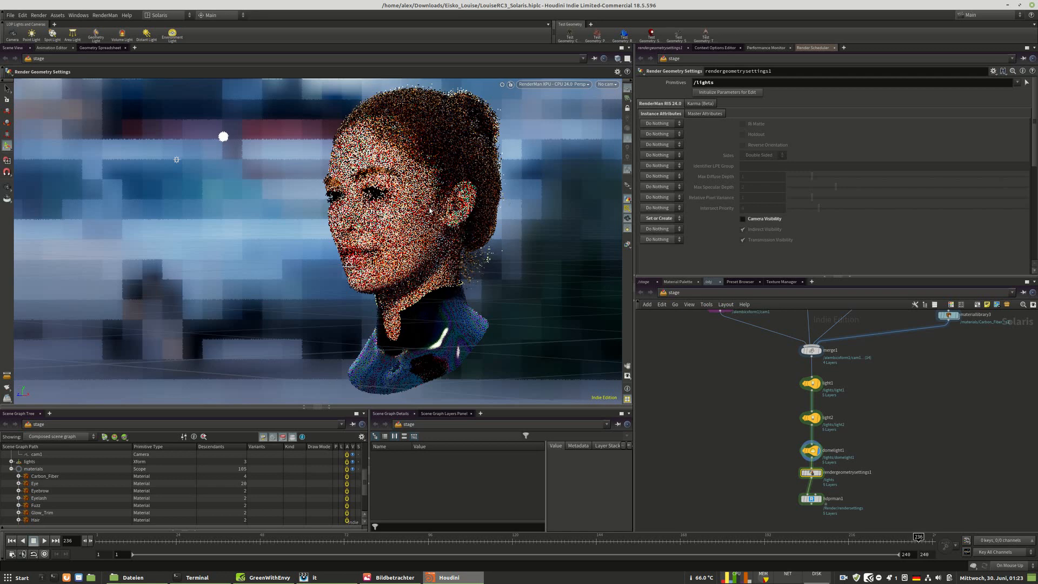
Display rendergeometrysettings1 with the head seen from the front and look through the viewport's renderer choices.
{"action": "middle_click_drag", "start_coordinate": [430, 210], "coordinate": [383, 232], "text": "alt"}
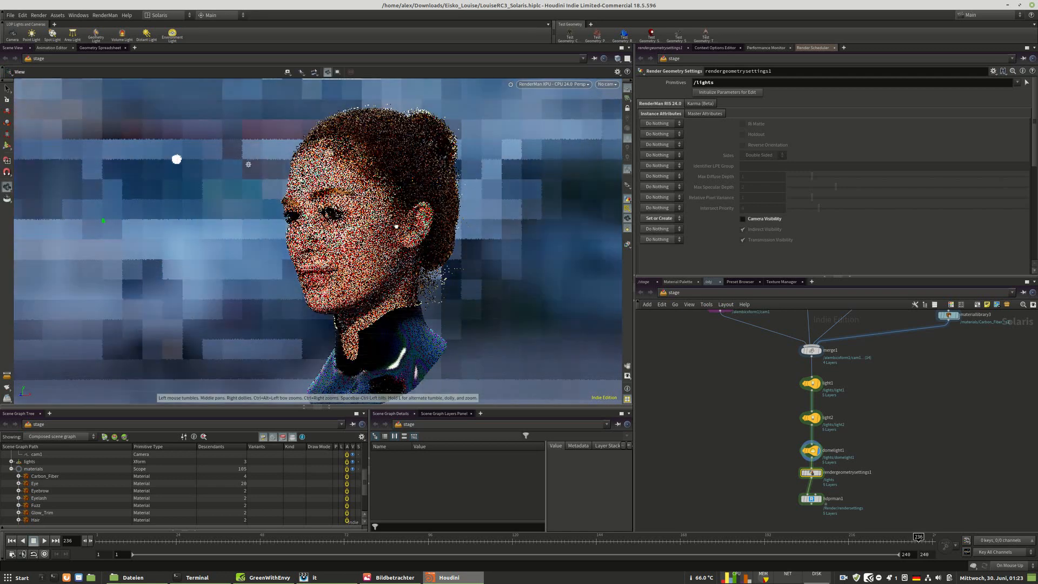
{"action": "left_click_drag", "start_coordinate": [397, 226], "coordinate": [408, 226], "text": "alt"}
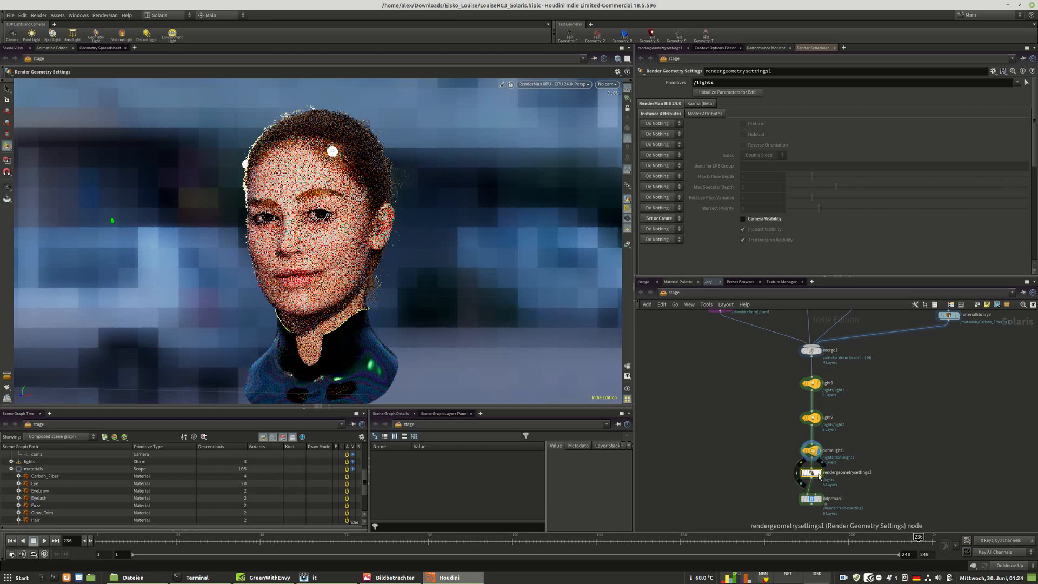
{"action": "left_click", "coordinate": [818, 475]}
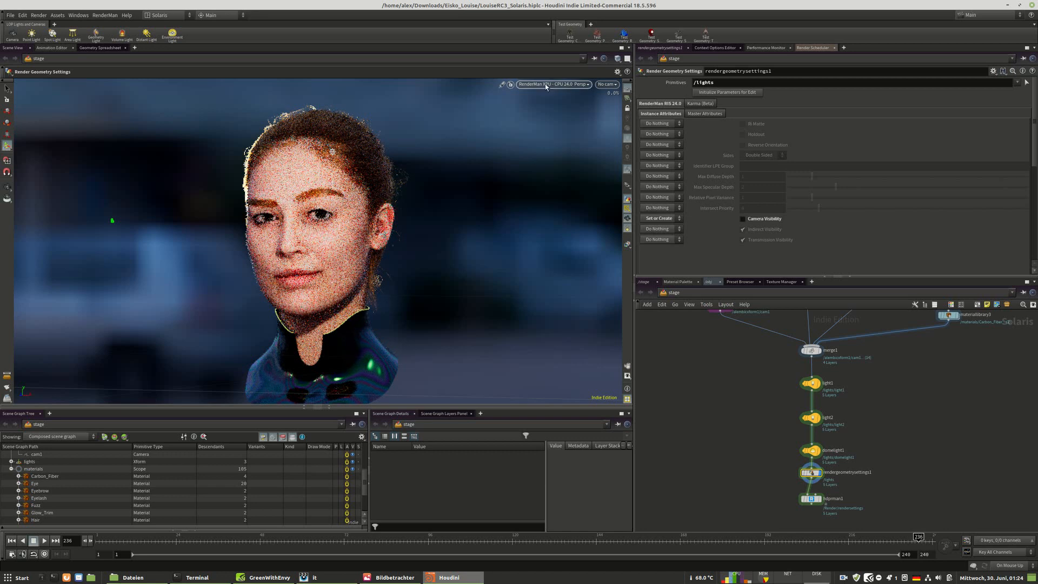
{"action": "left_click", "coordinate": [576, 84]}
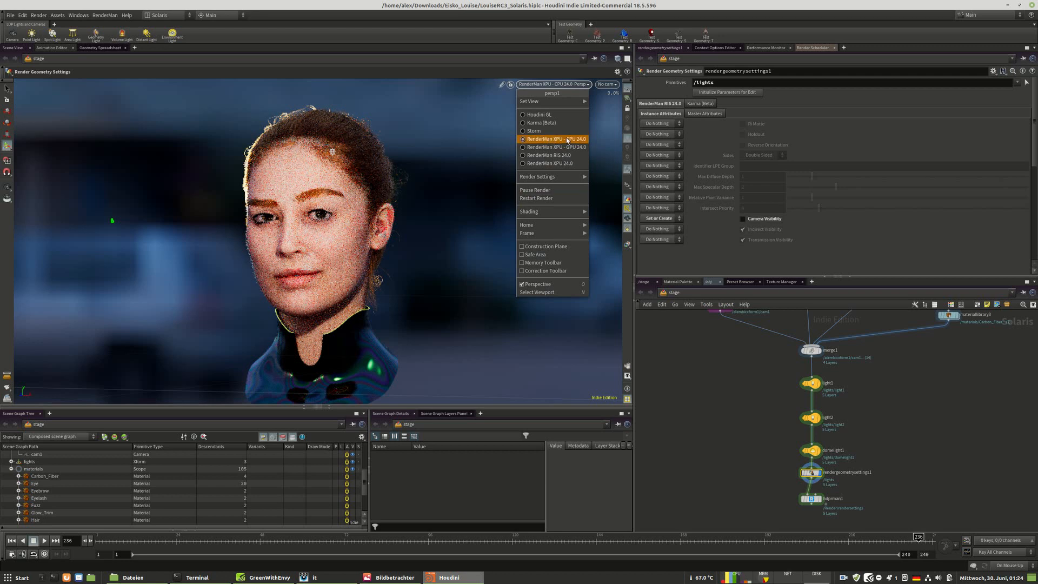
{"action": "left_click", "coordinate": [962, 455]}
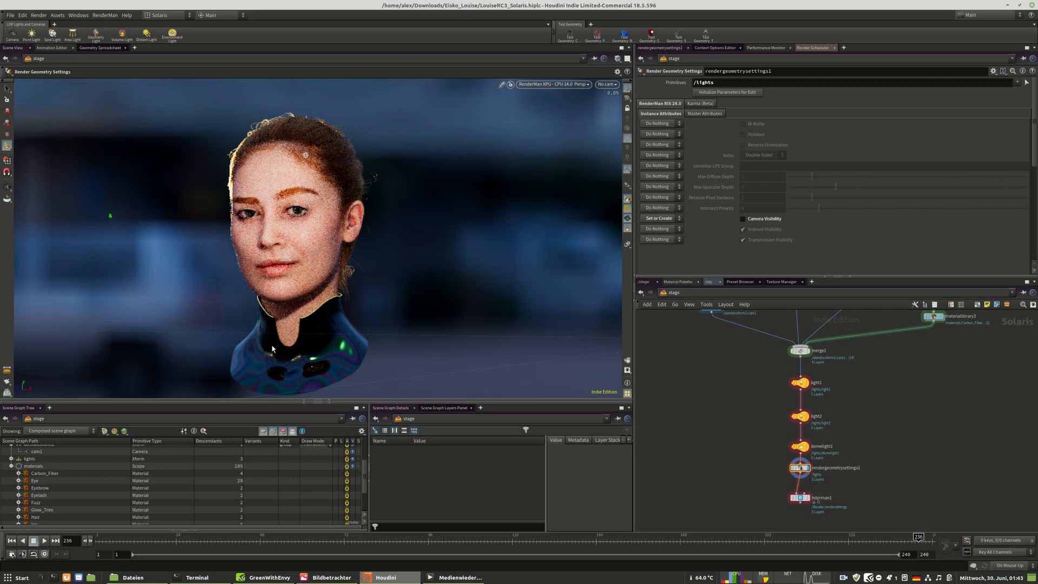
Move the light2 and domelight1 nodes closer beneath light1 and preview the Louise0001.png image in the image viewer.
{"action": "left_click_drag", "start_coordinate": [810, 454], "coordinate": [801, 416]}
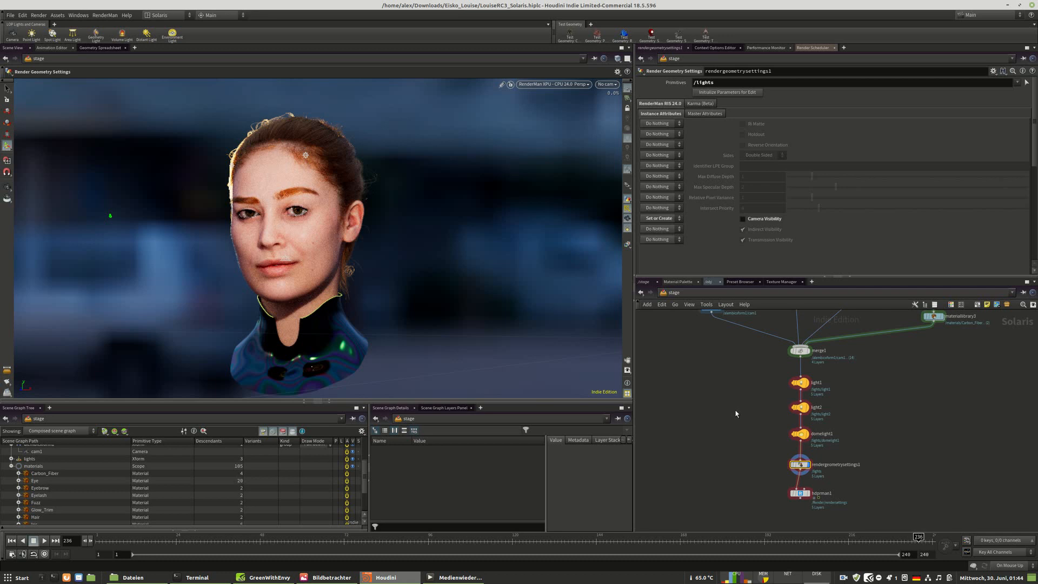
{"action": "mouse_move", "coordinate": [327, 577]}
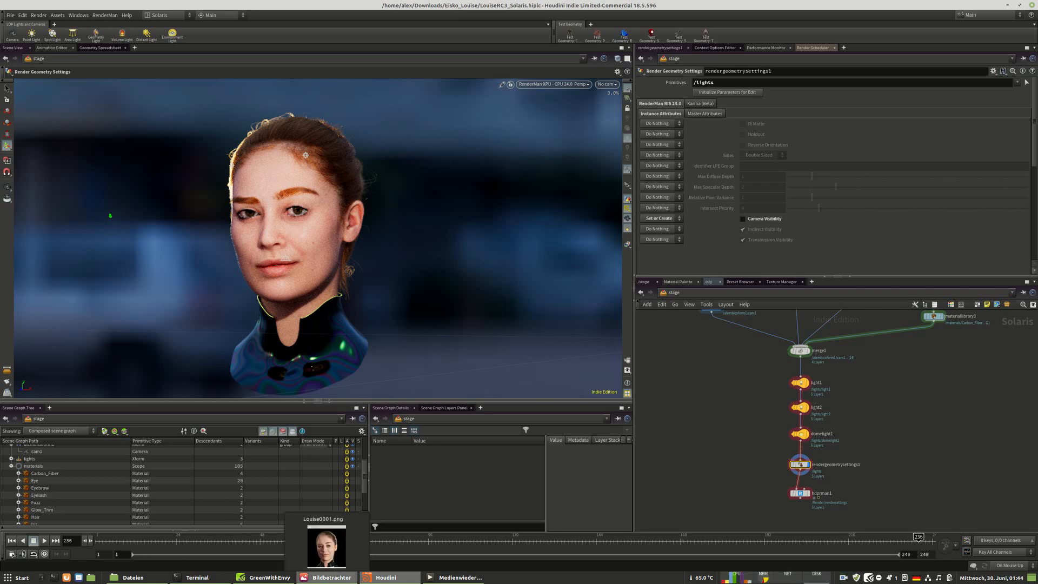